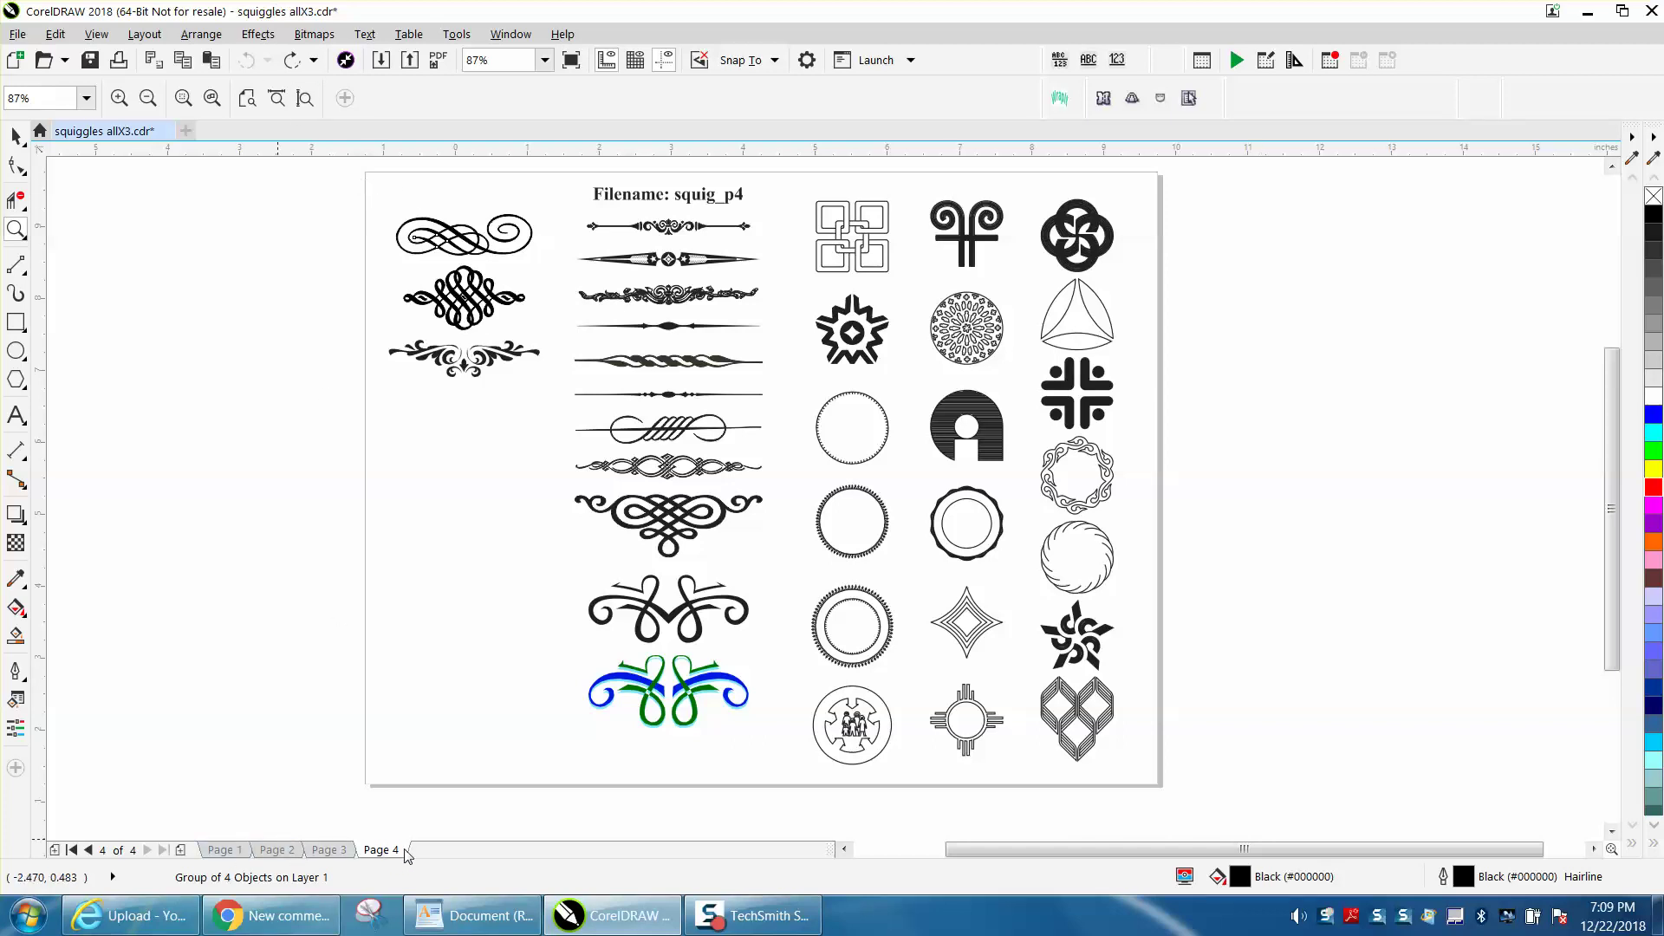
Zoom in on the upper-left ornaments to examine the squiggles.
left_click_drag(382, 204, 631, 391)
scroll(623, 373, "down", 4)
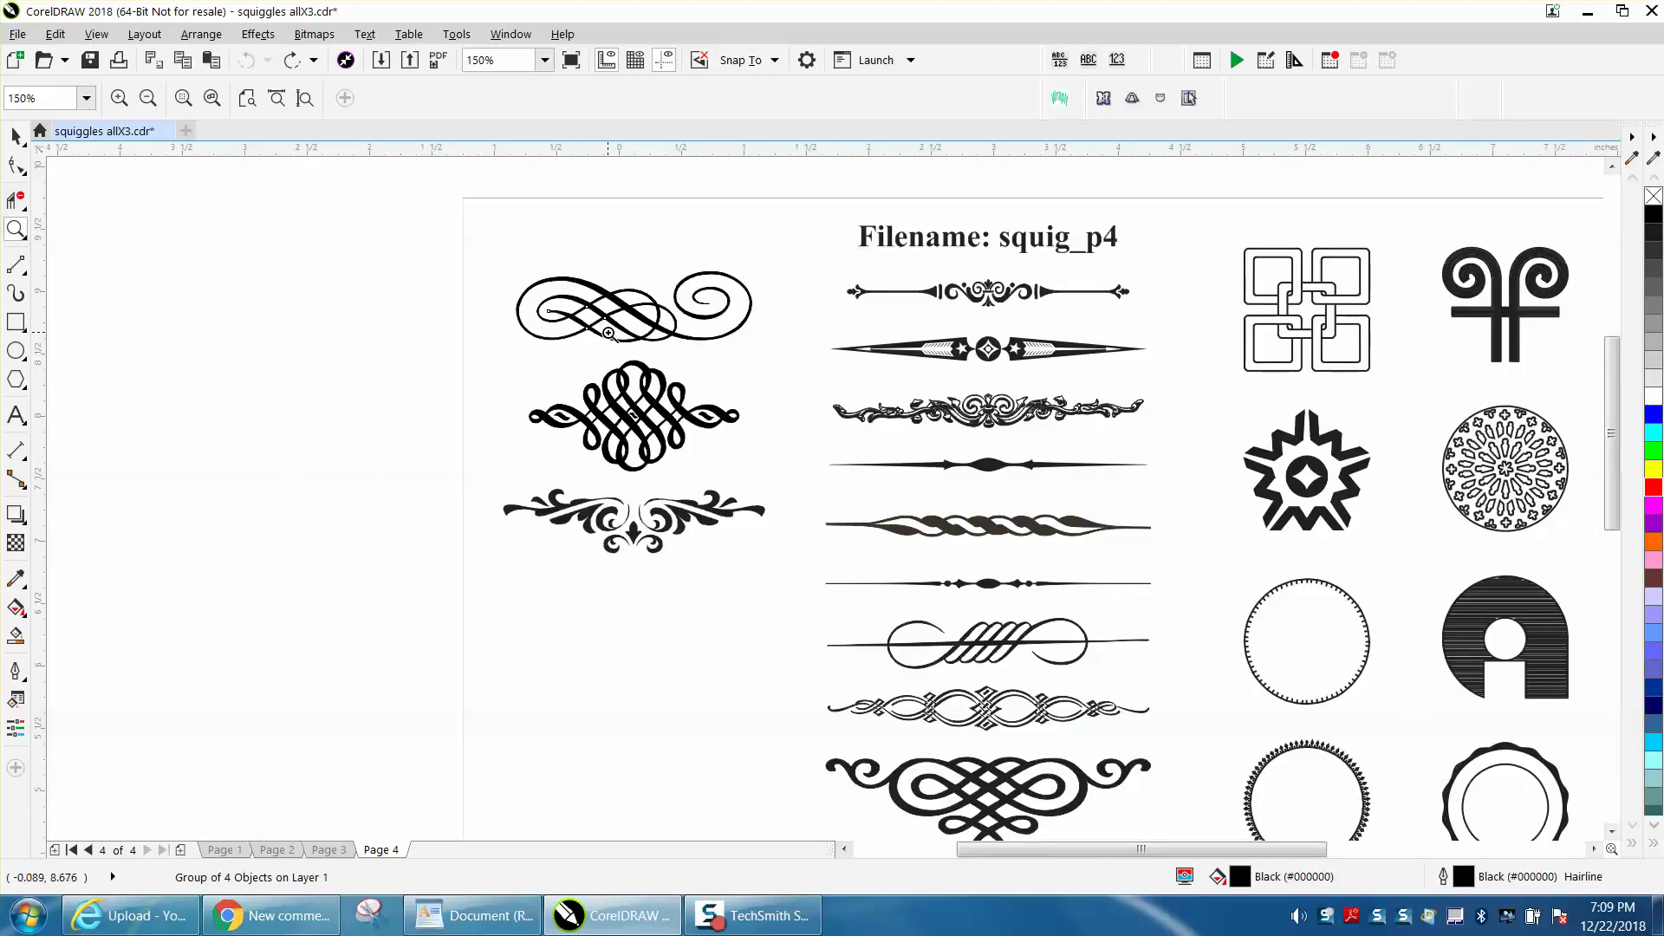
left_click_drag(724, 323, 917, 376)
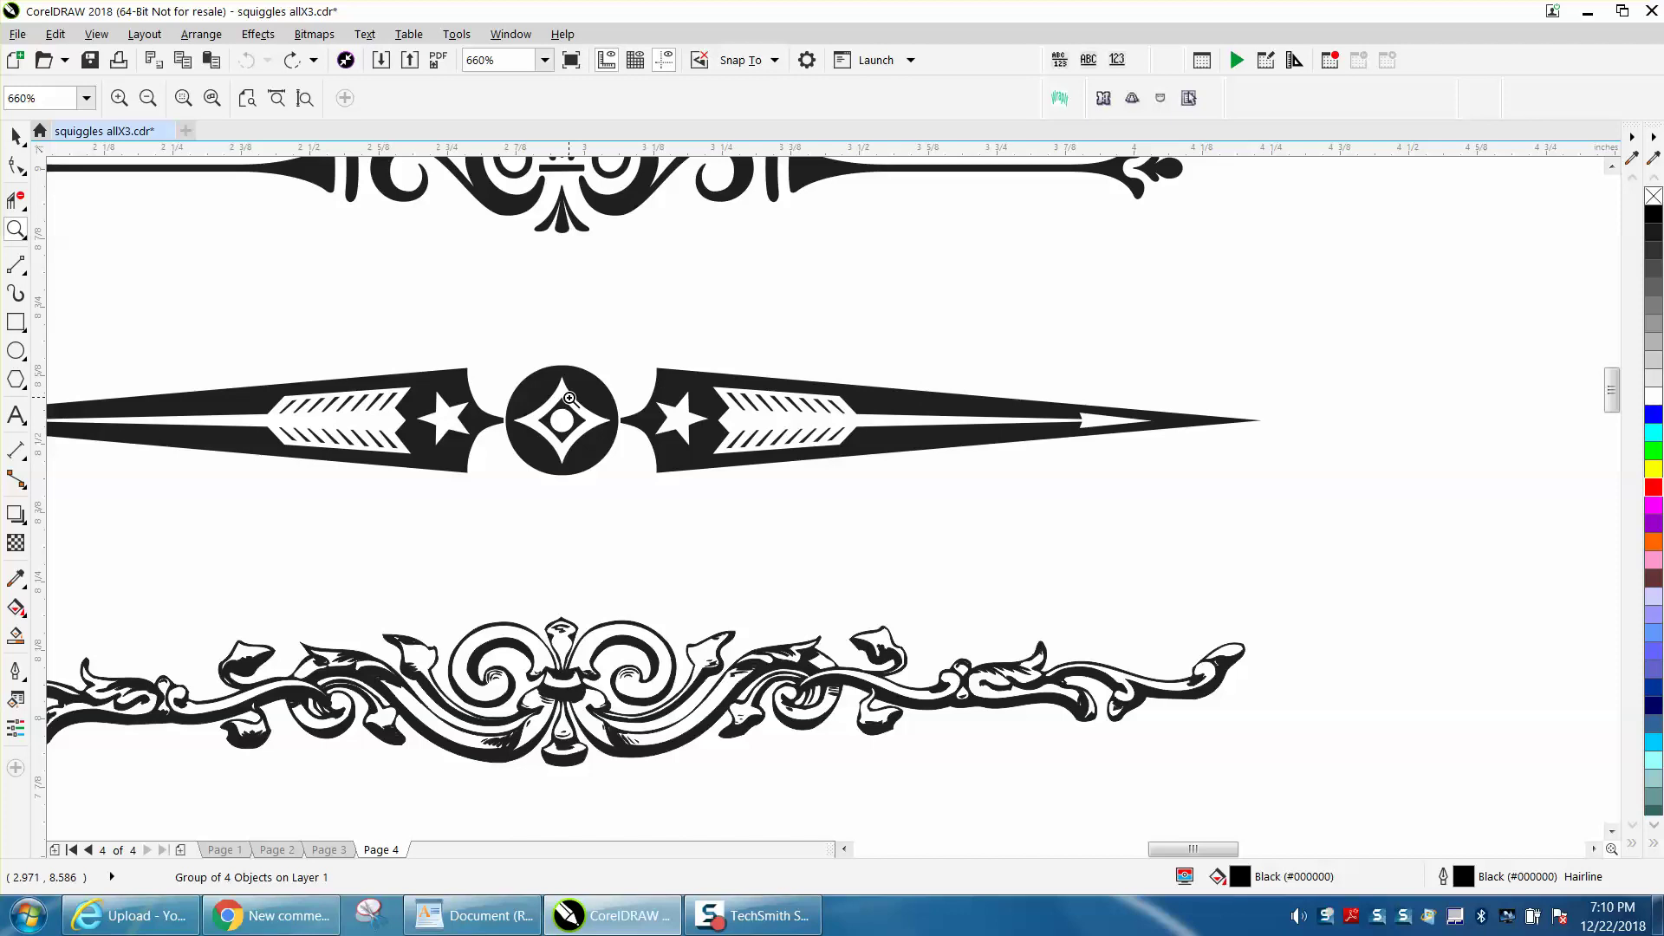
scroll(570, 398, "down", 4)
scroll(576, 399, "down", 4)
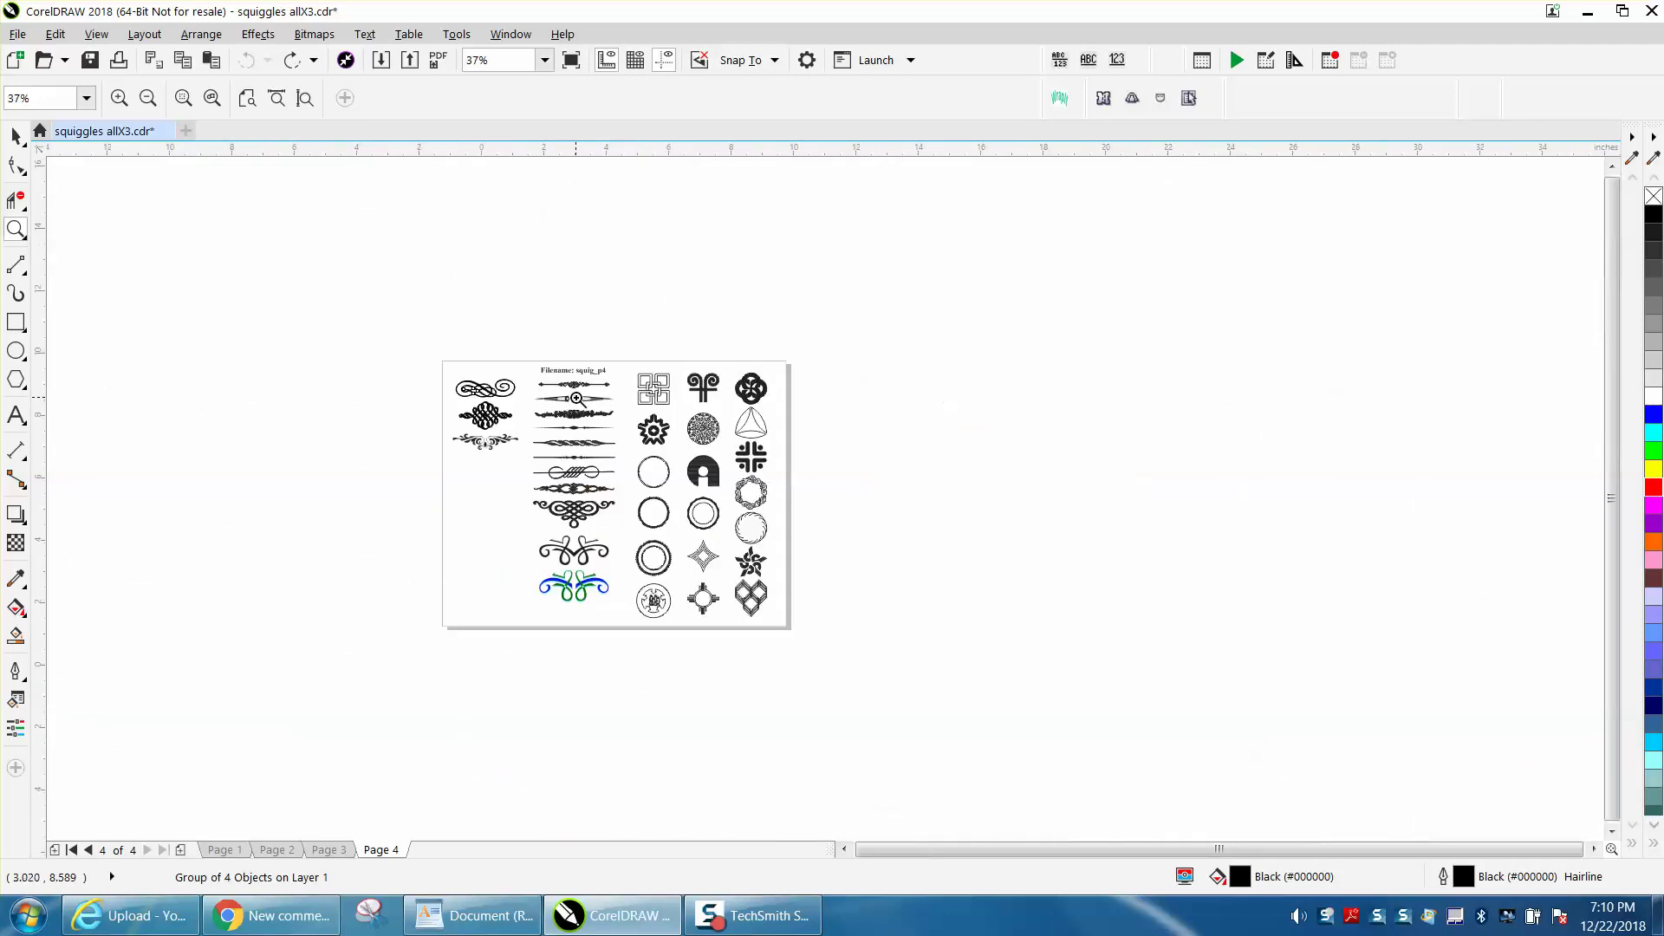
left_click_drag(446, 360, 626, 461)
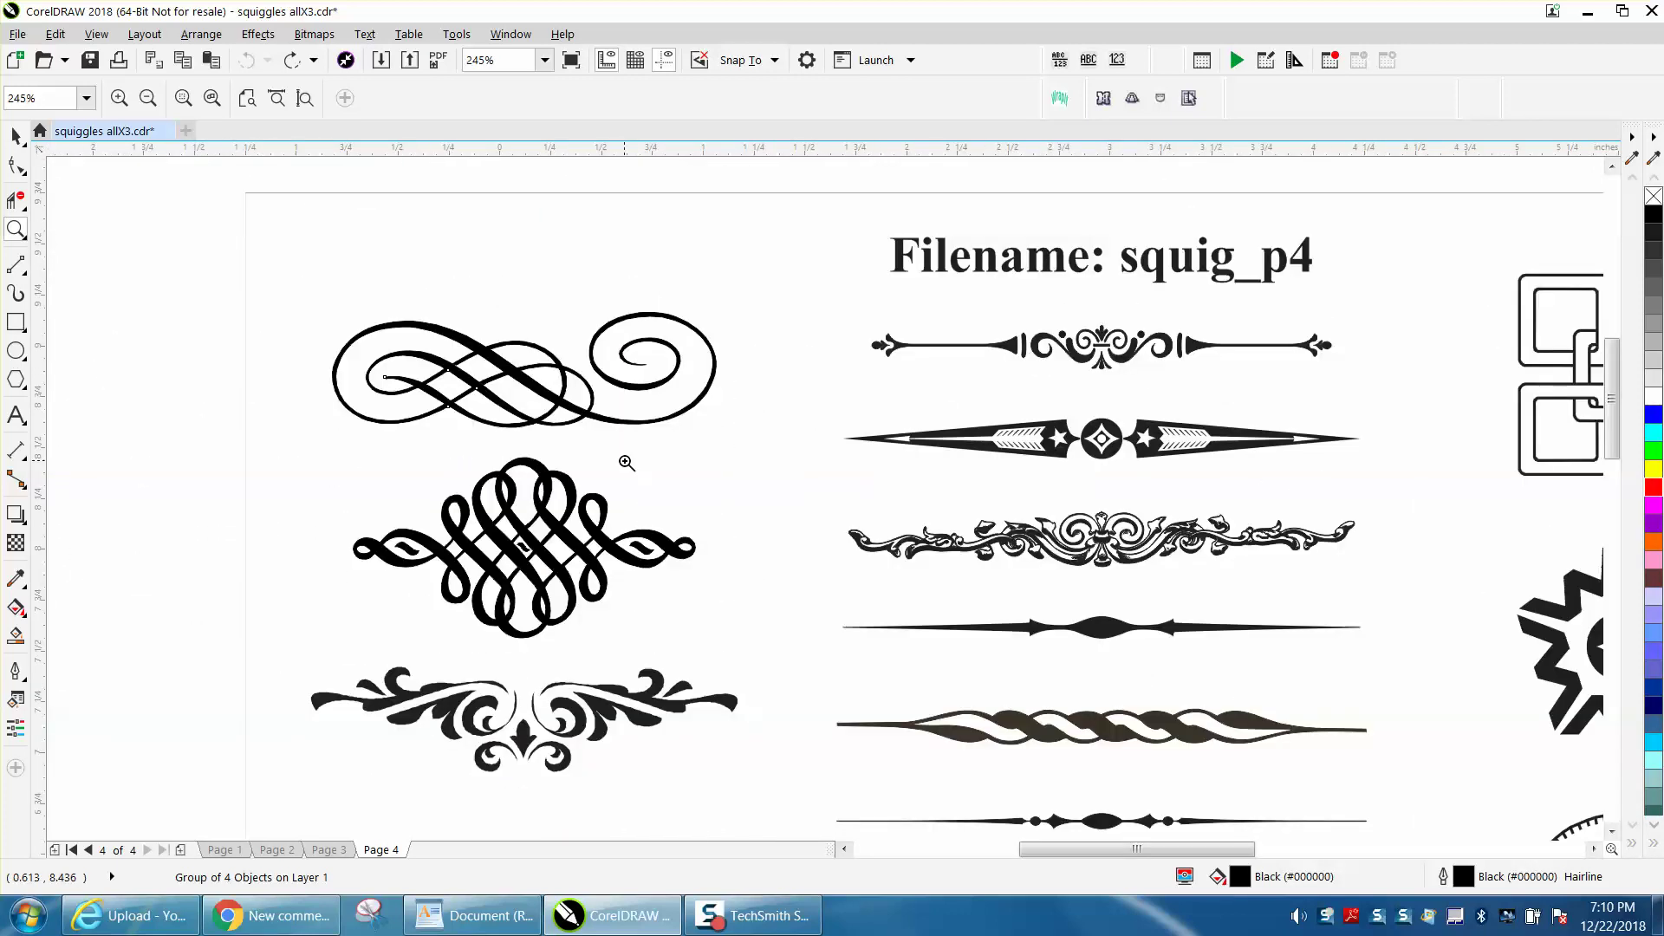
scroll(502, 363, "down", 2)
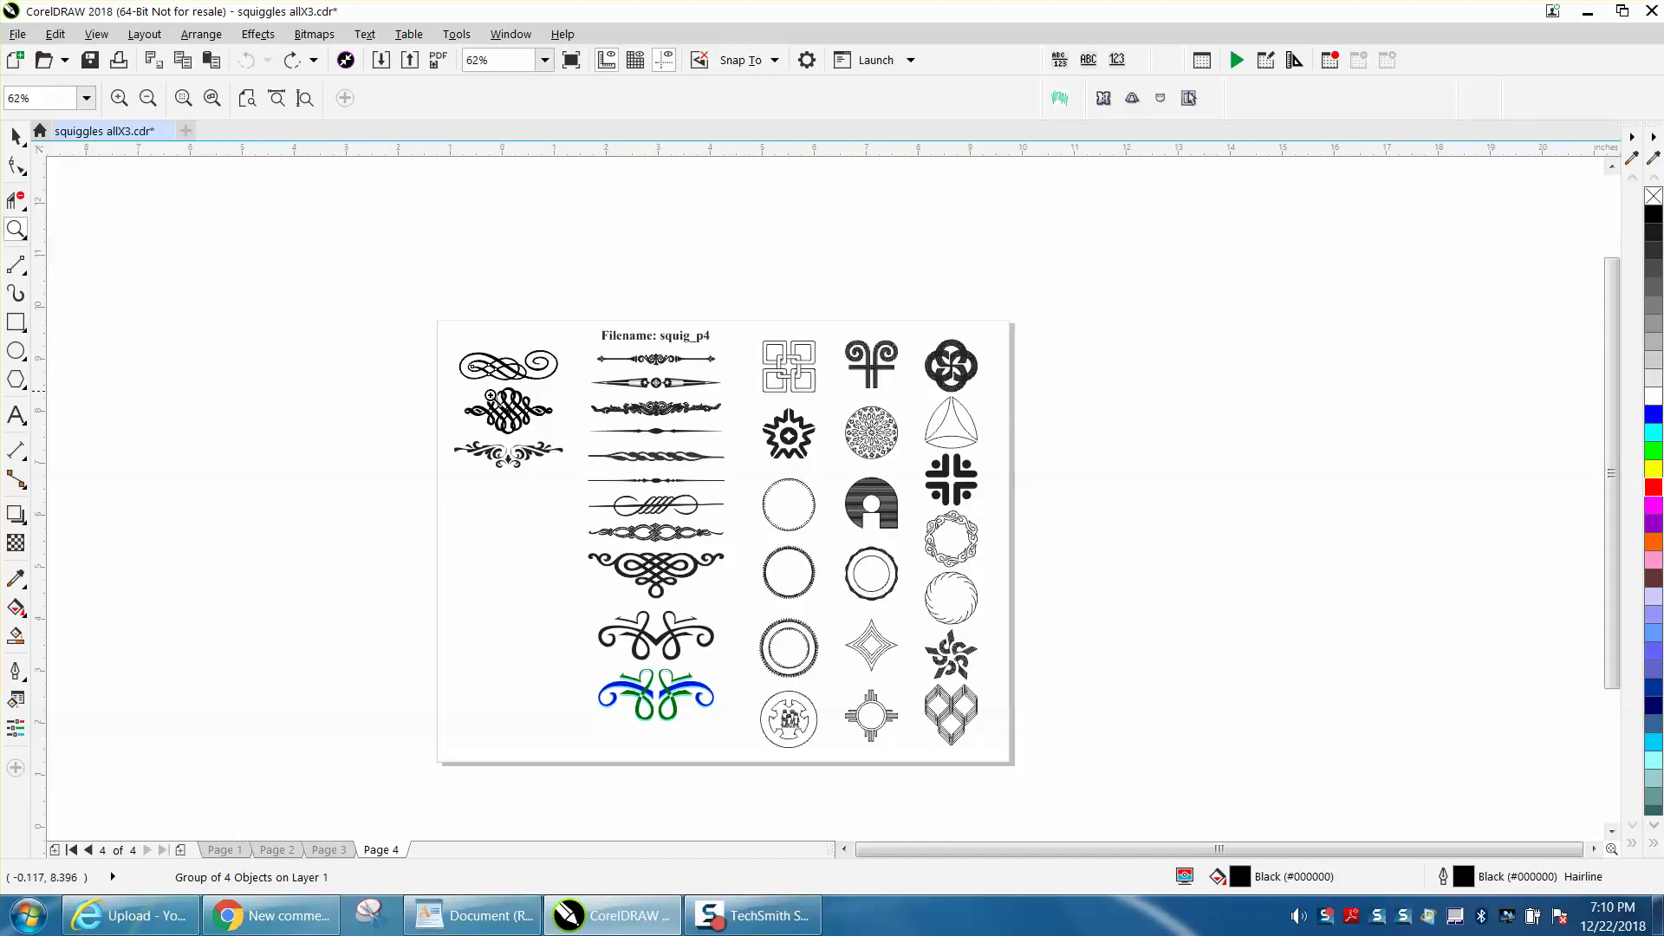
Refresh the file-share group's shared-files list in the browser, then return to CorelDRAW.
left_click(155, 917)
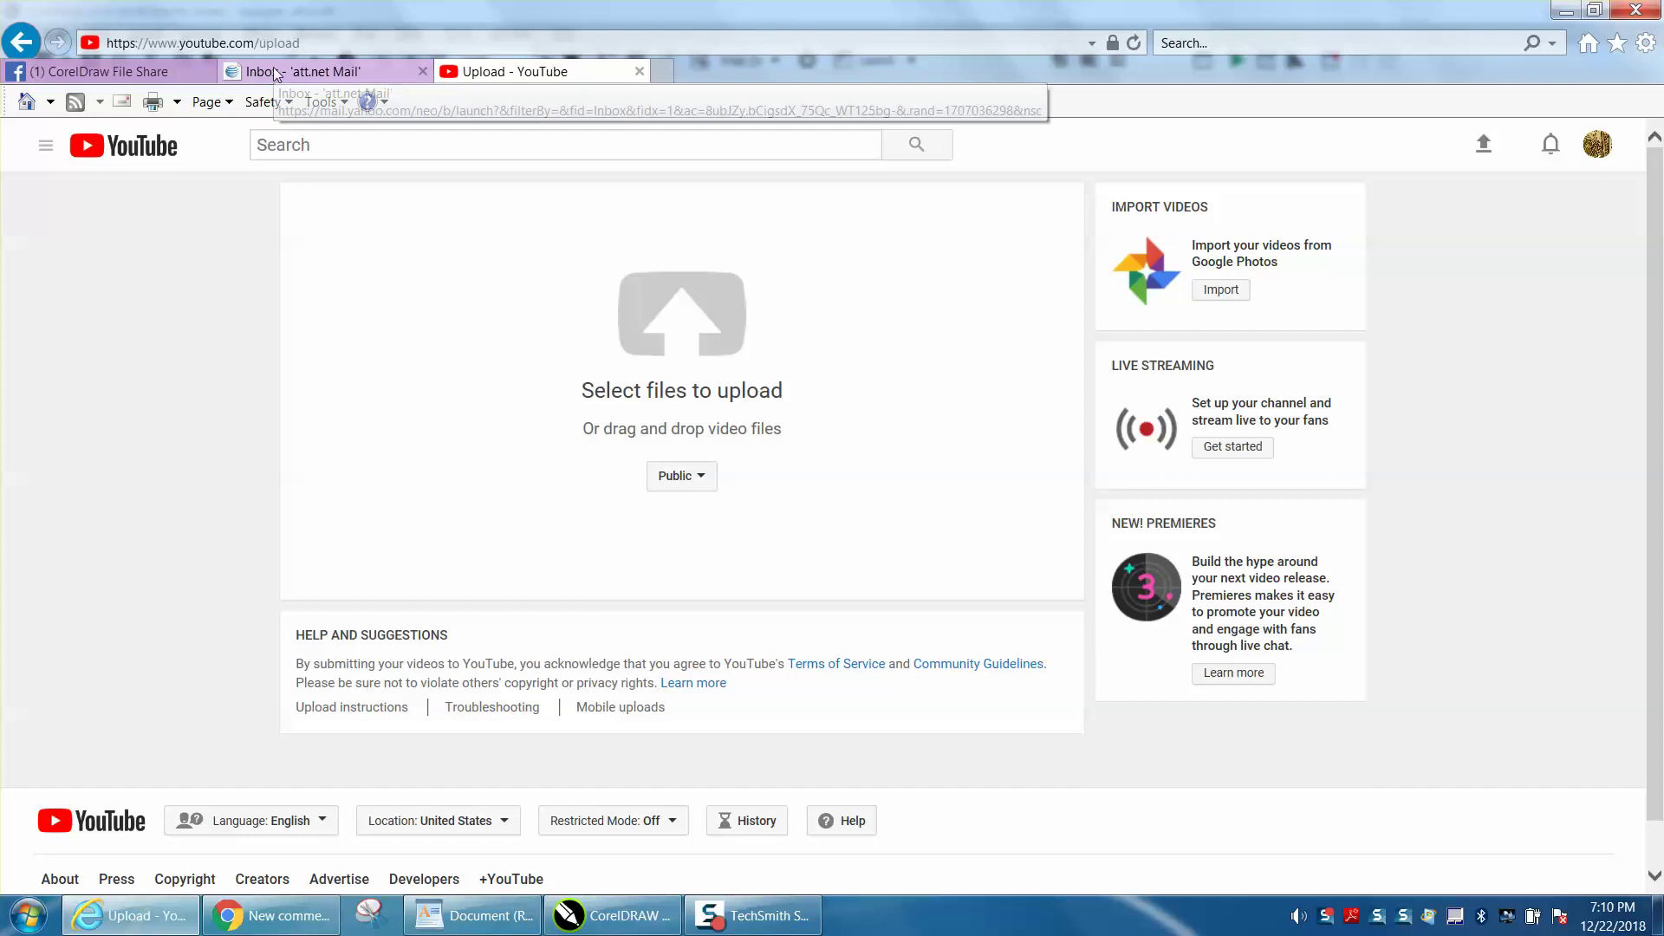
left_click(164, 73)
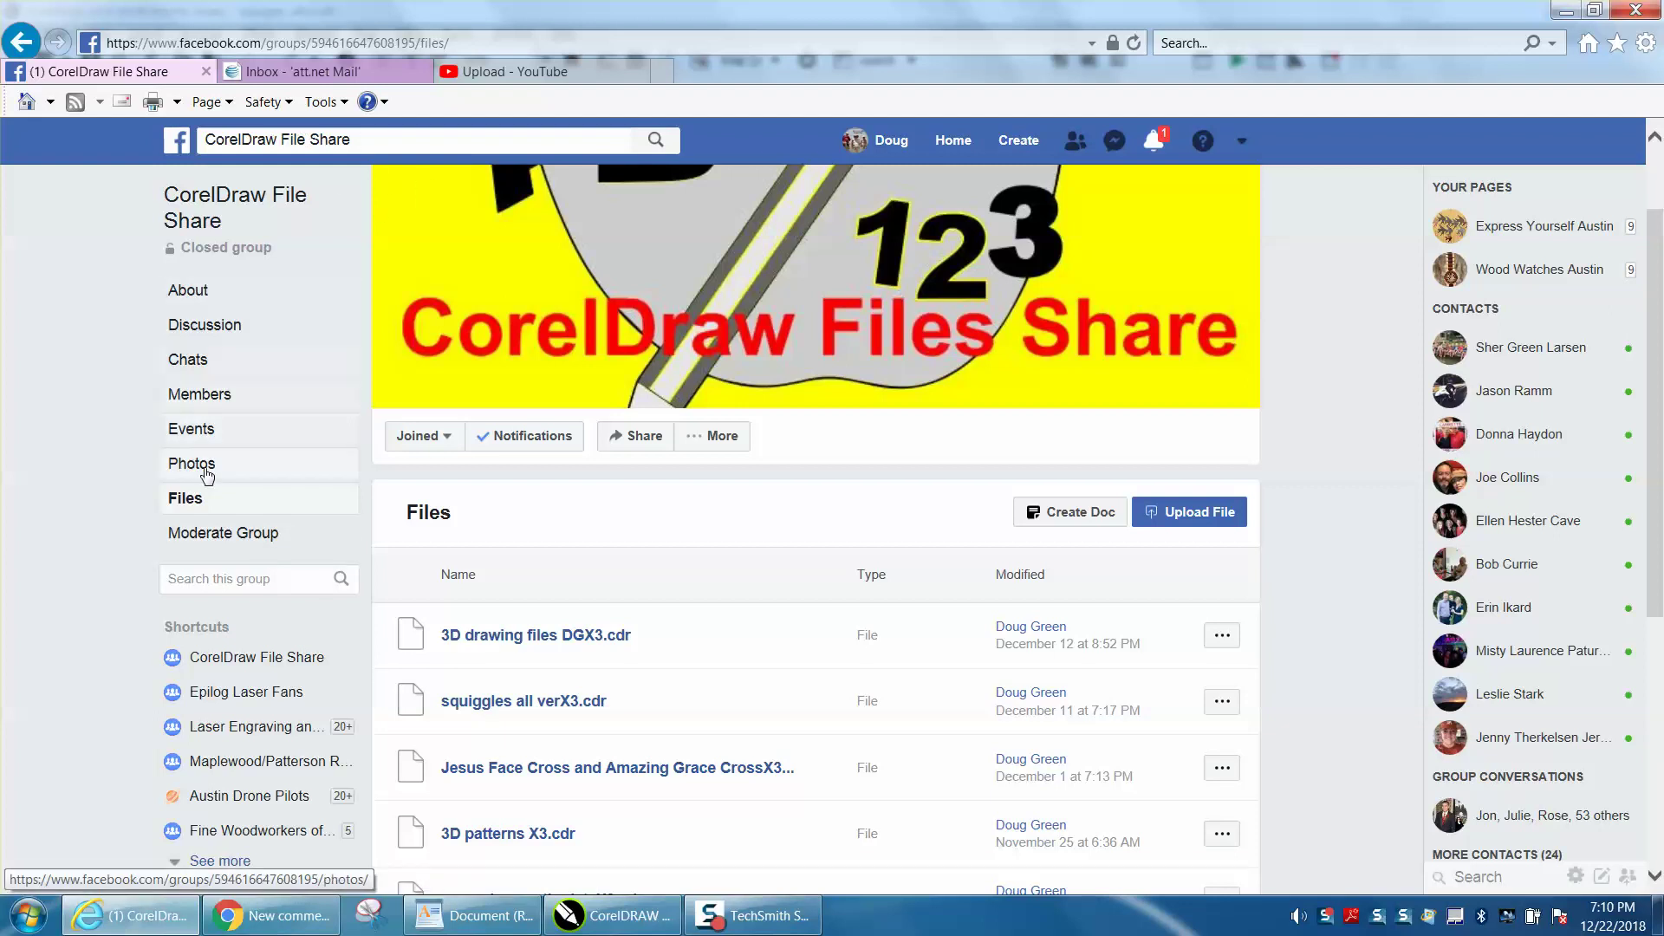
left_click(195, 501)
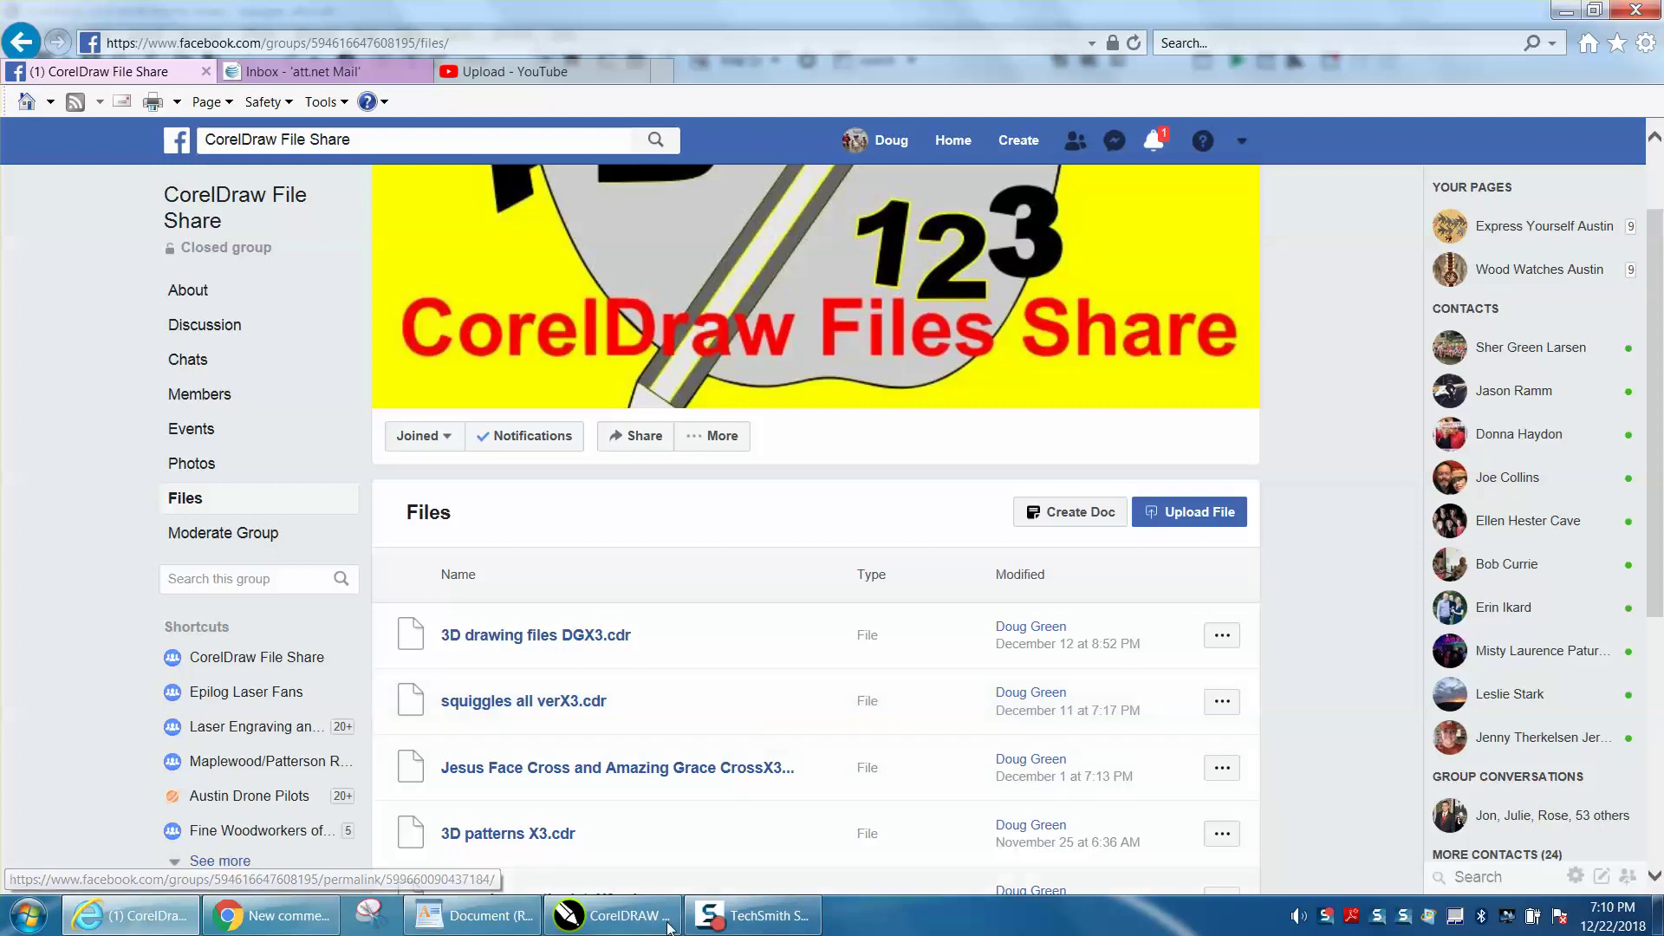
left_click(611, 915)
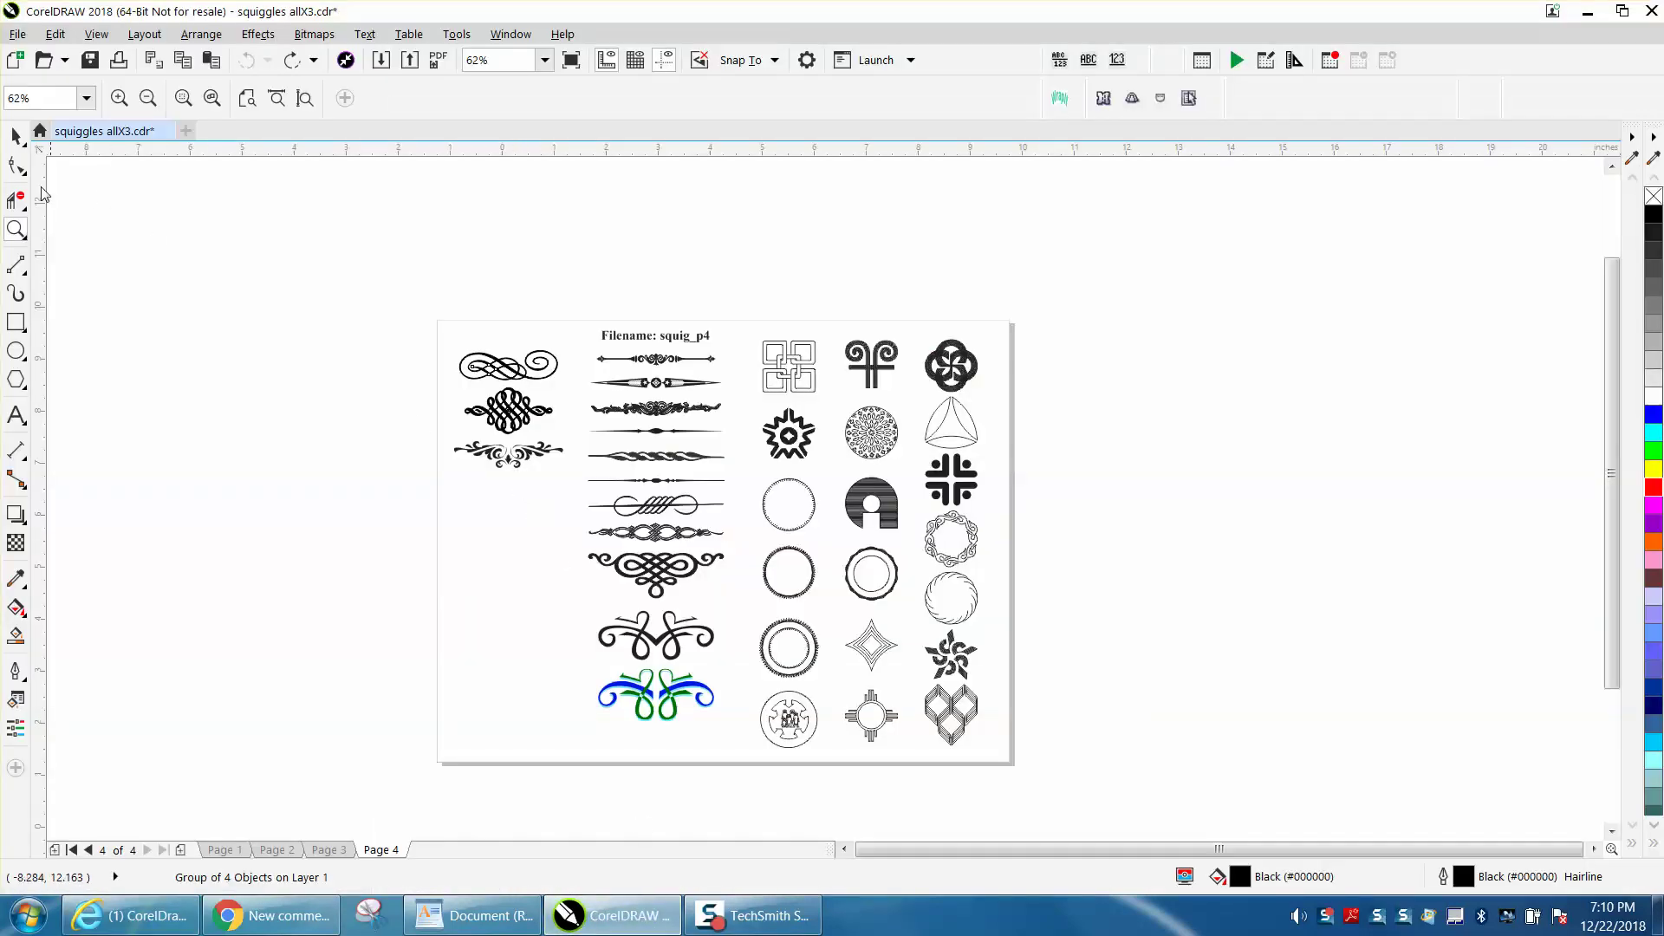
Move the top-left squiggle group off the page to the left.
left_click(15, 136)
left_click(475, 364)
mouse_move(501, 366)
left_mouse_down()
mouse_move(314, 356)
mouse_move(149, 303)
mouse_move(260, 360)
left_mouse_up()
left_click(17, 231)
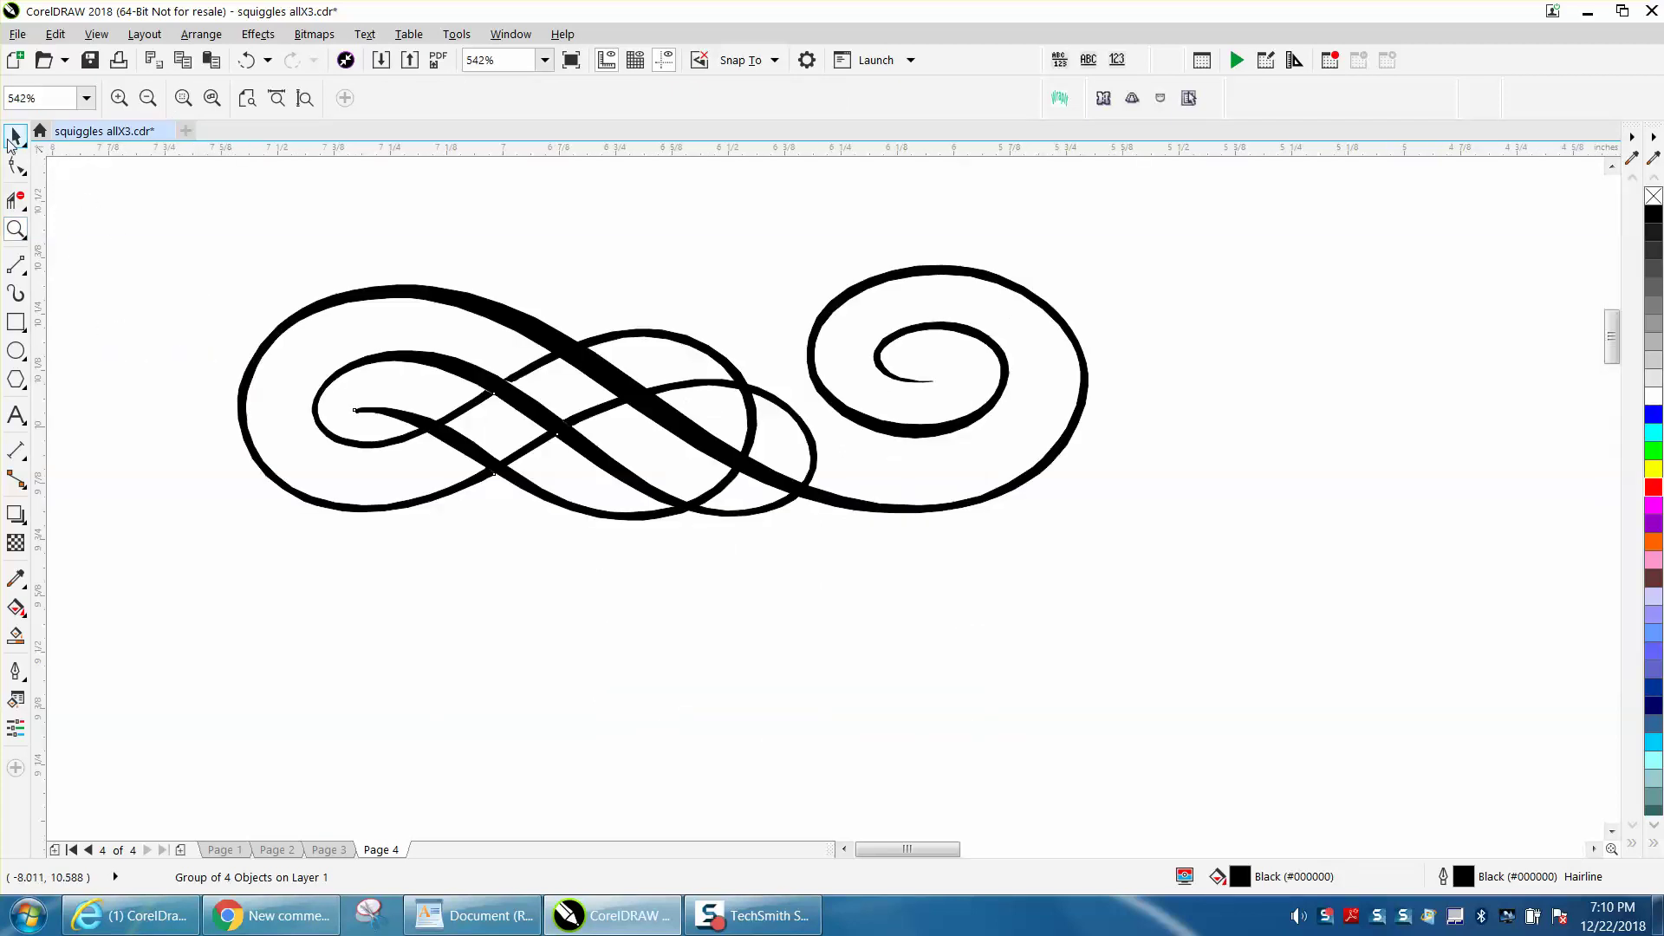
Draw a rectangle framing the whole moved squiggle.
left_click(16, 136)
left_click(15, 324)
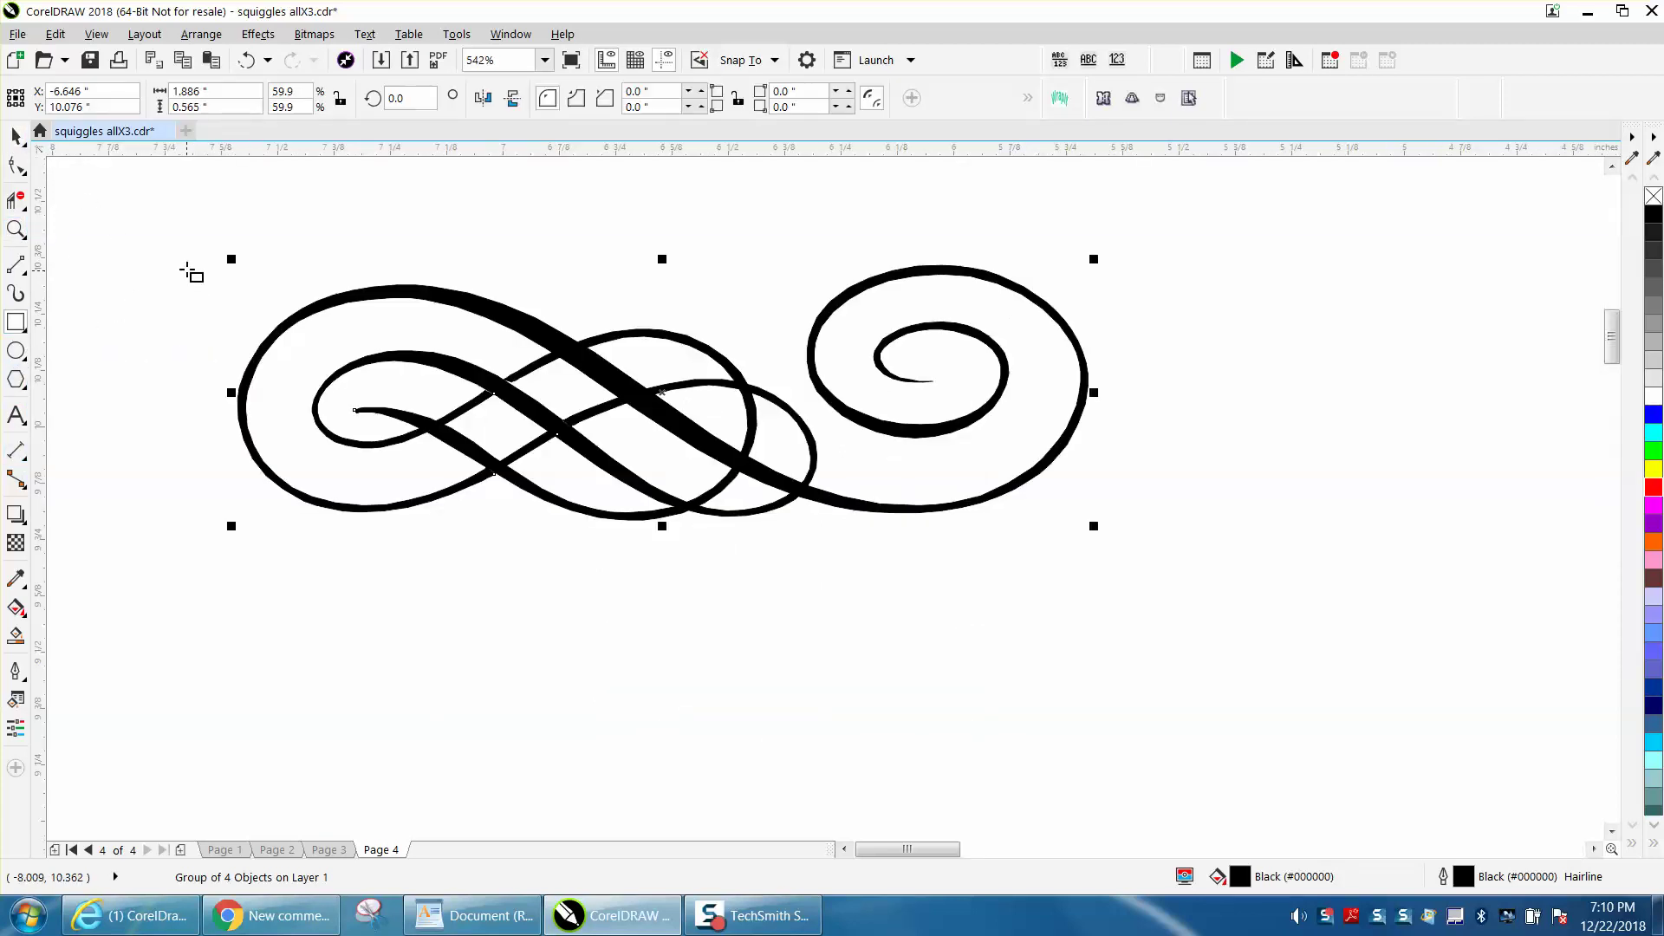
mouse_move(192, 250)
left_mouse_down()
mouse_move(223, 320)
mouse_move(621, 490)
mouse_move(1135, 559)
left_mouse_up()
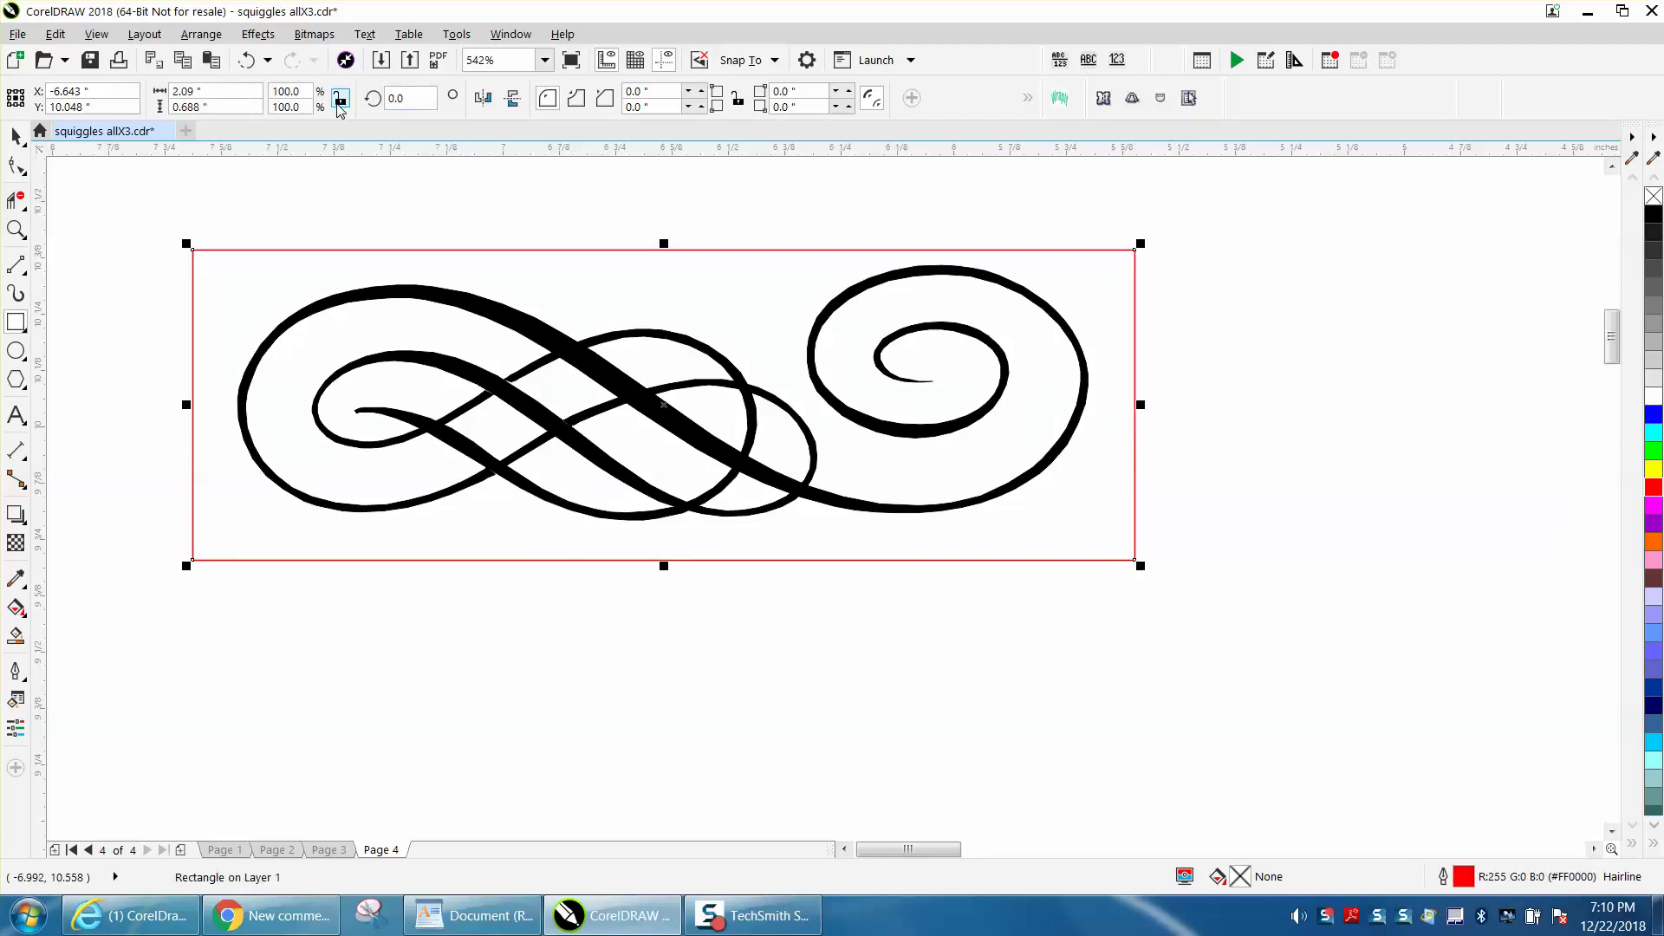
left_click(204, 39)
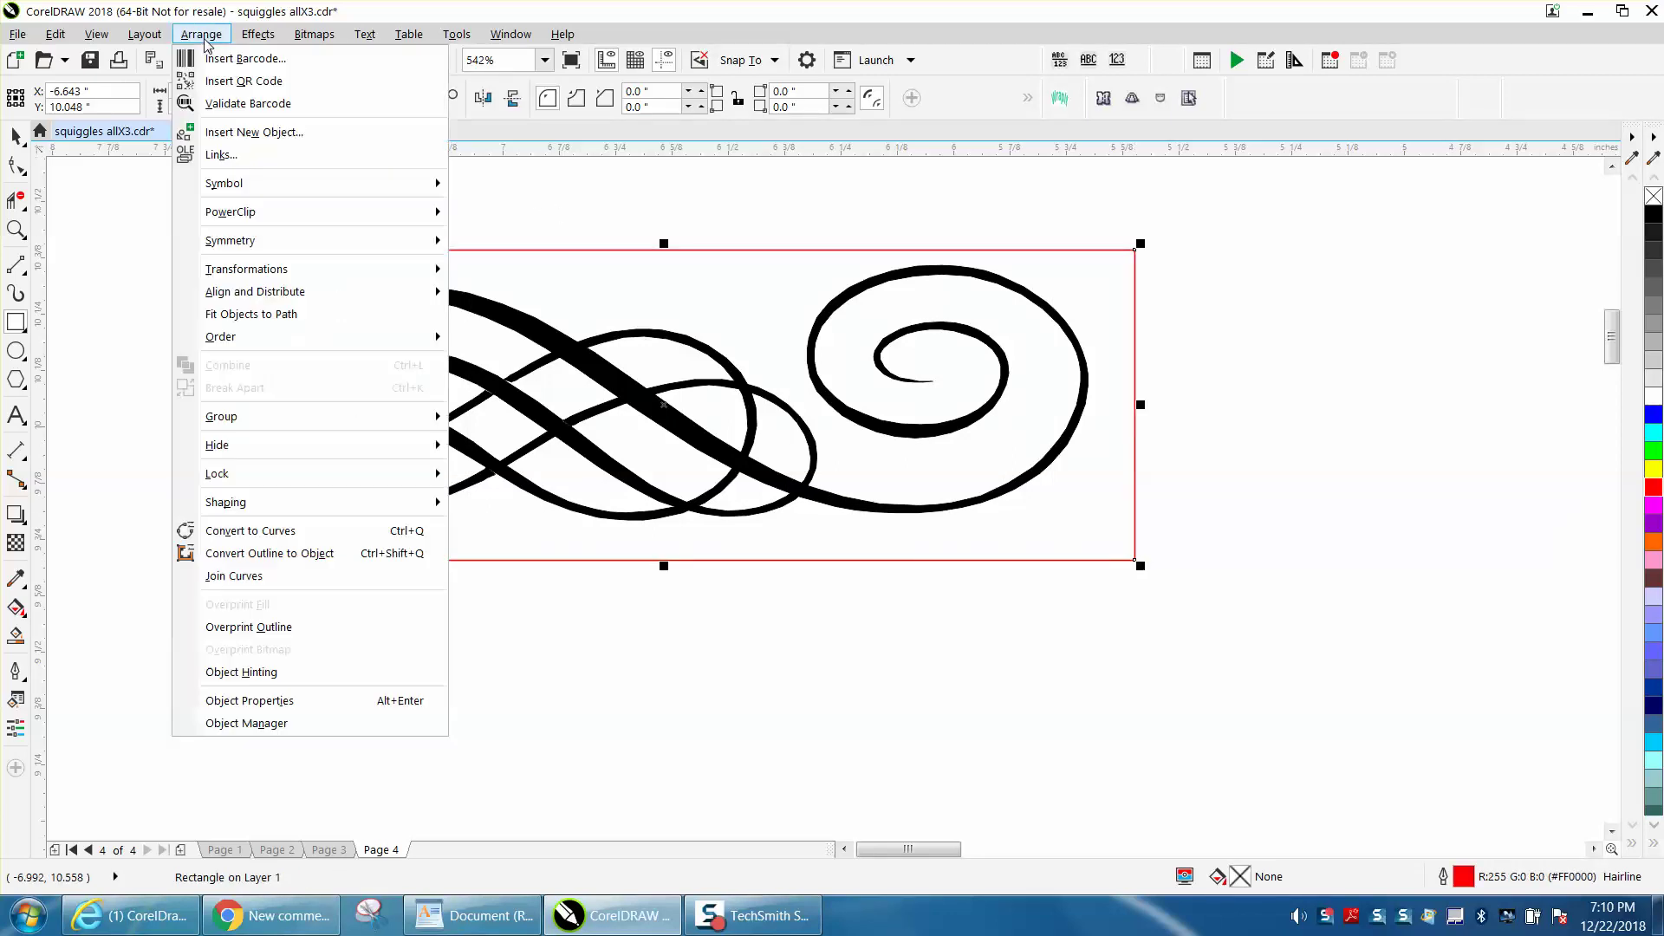
mouse_move(271, 339)
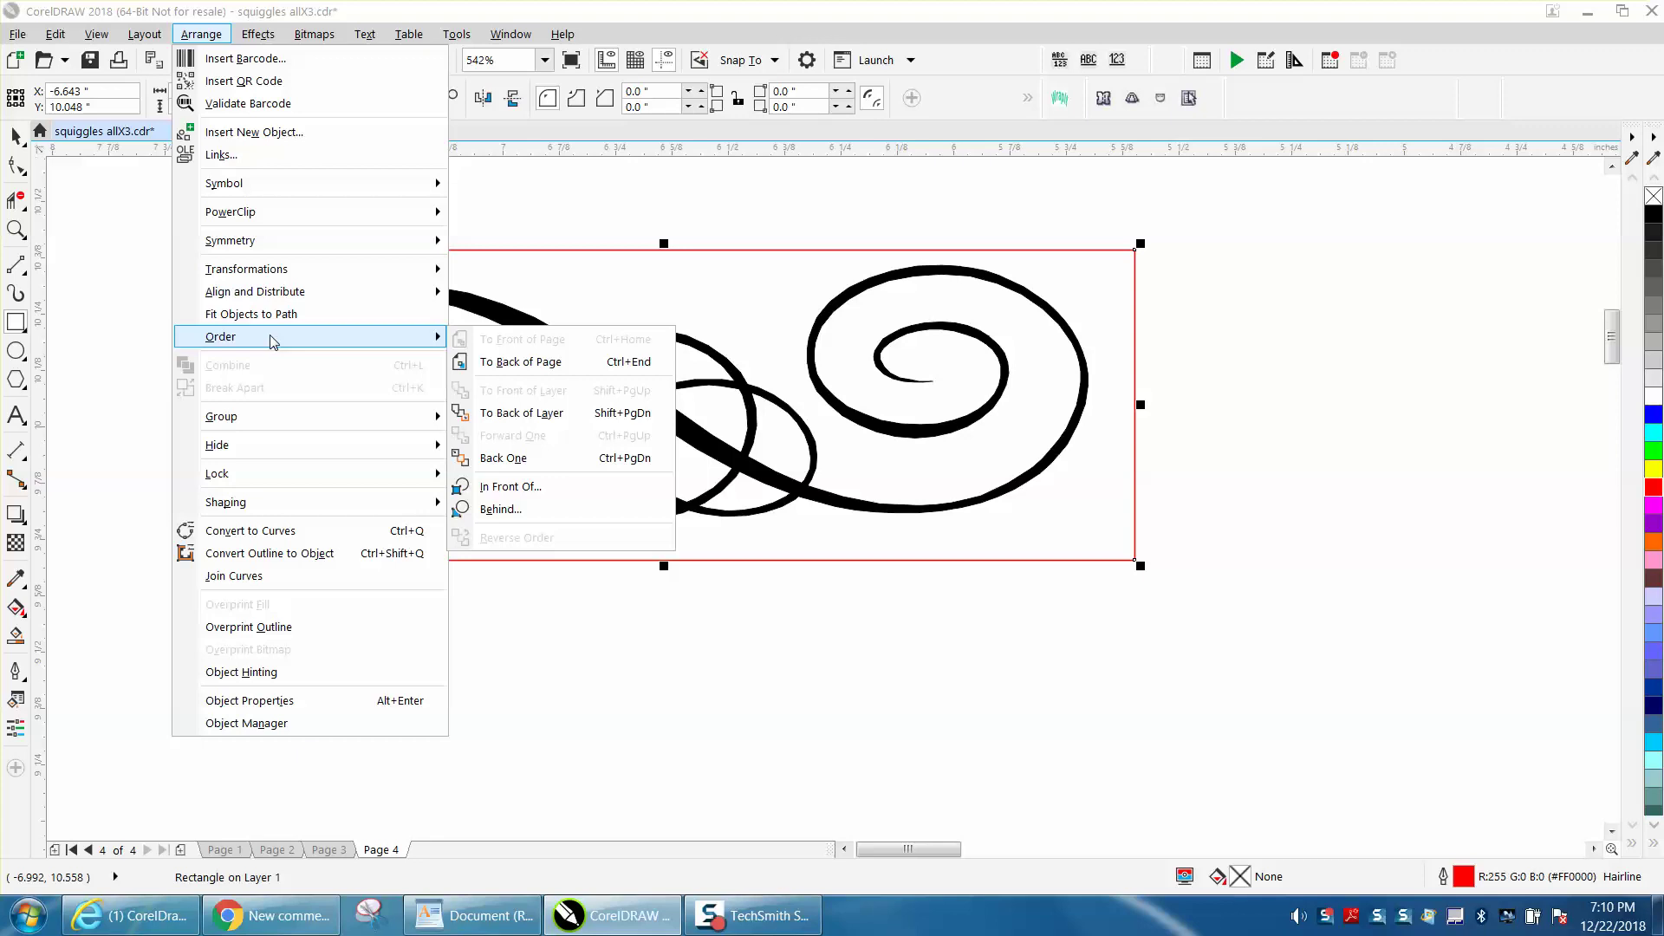
left_click(500, 232)
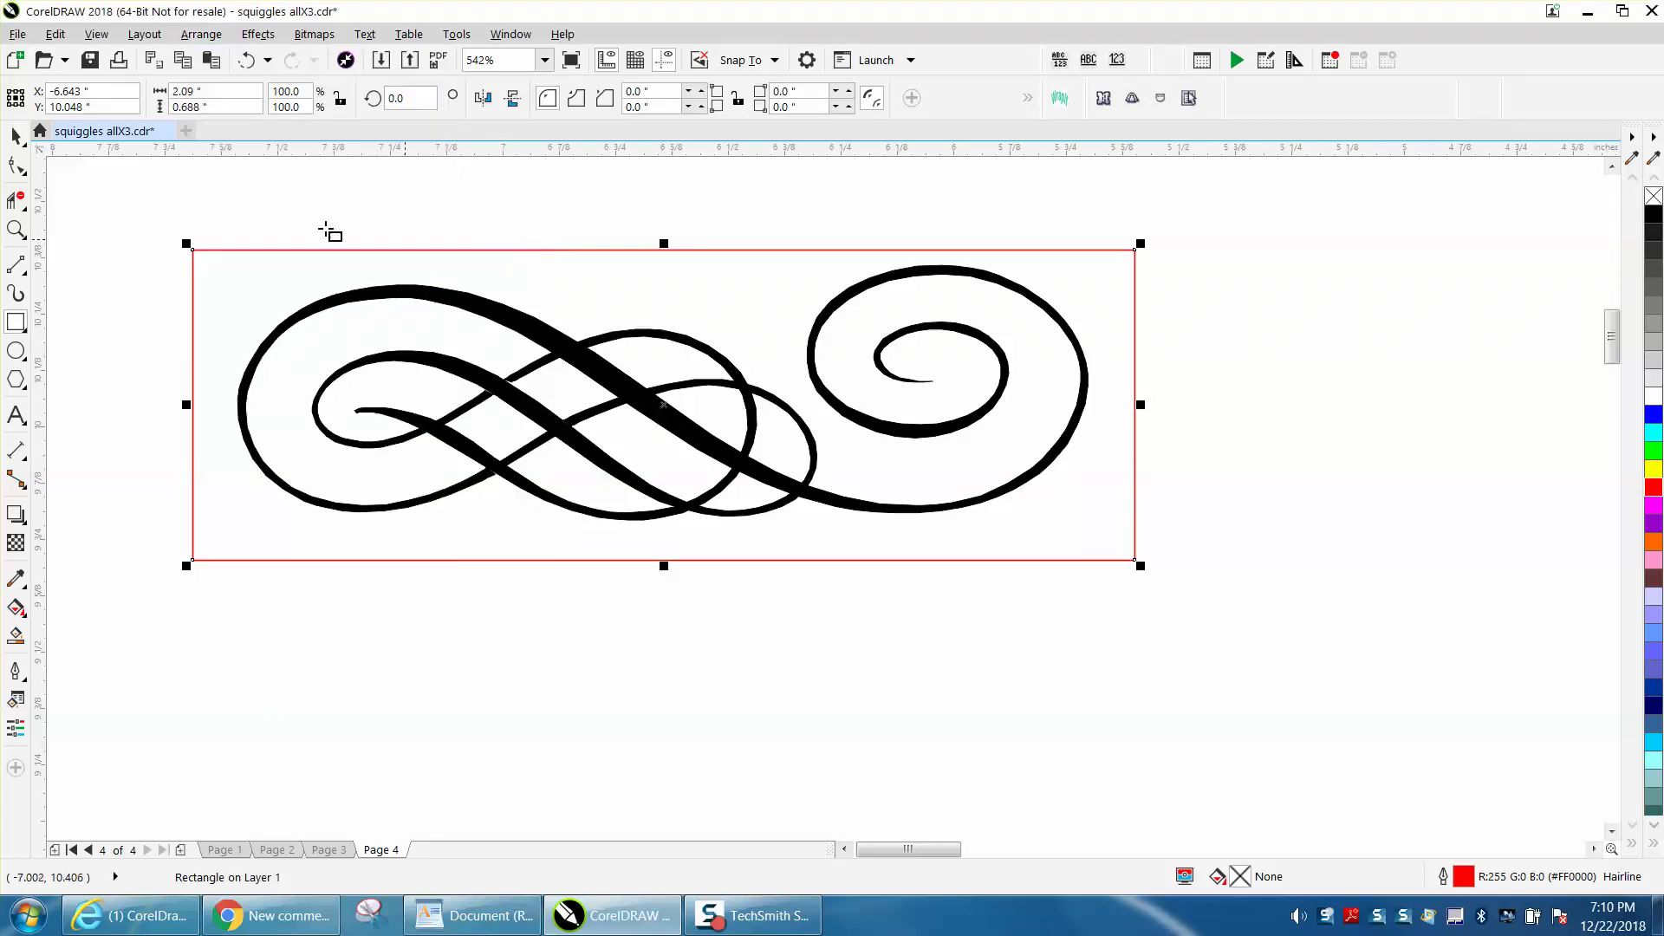
Select the squiggle group inside the new frame.
left_click(16, 136)
left_click(511, 326)
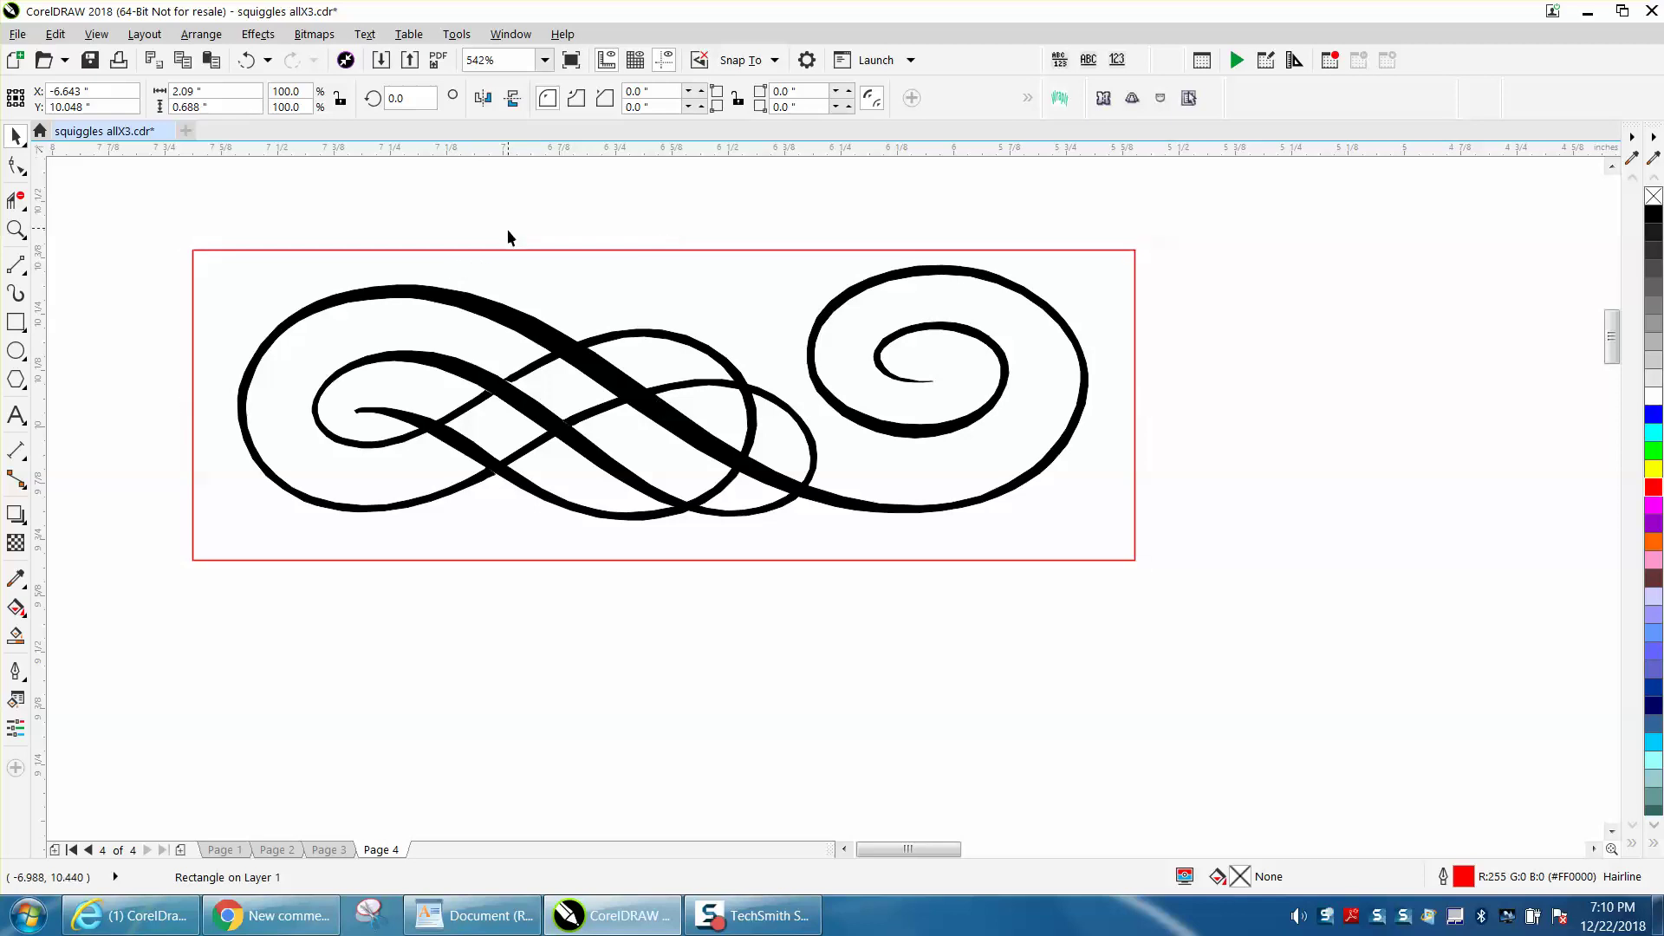
left_click(517, 326)
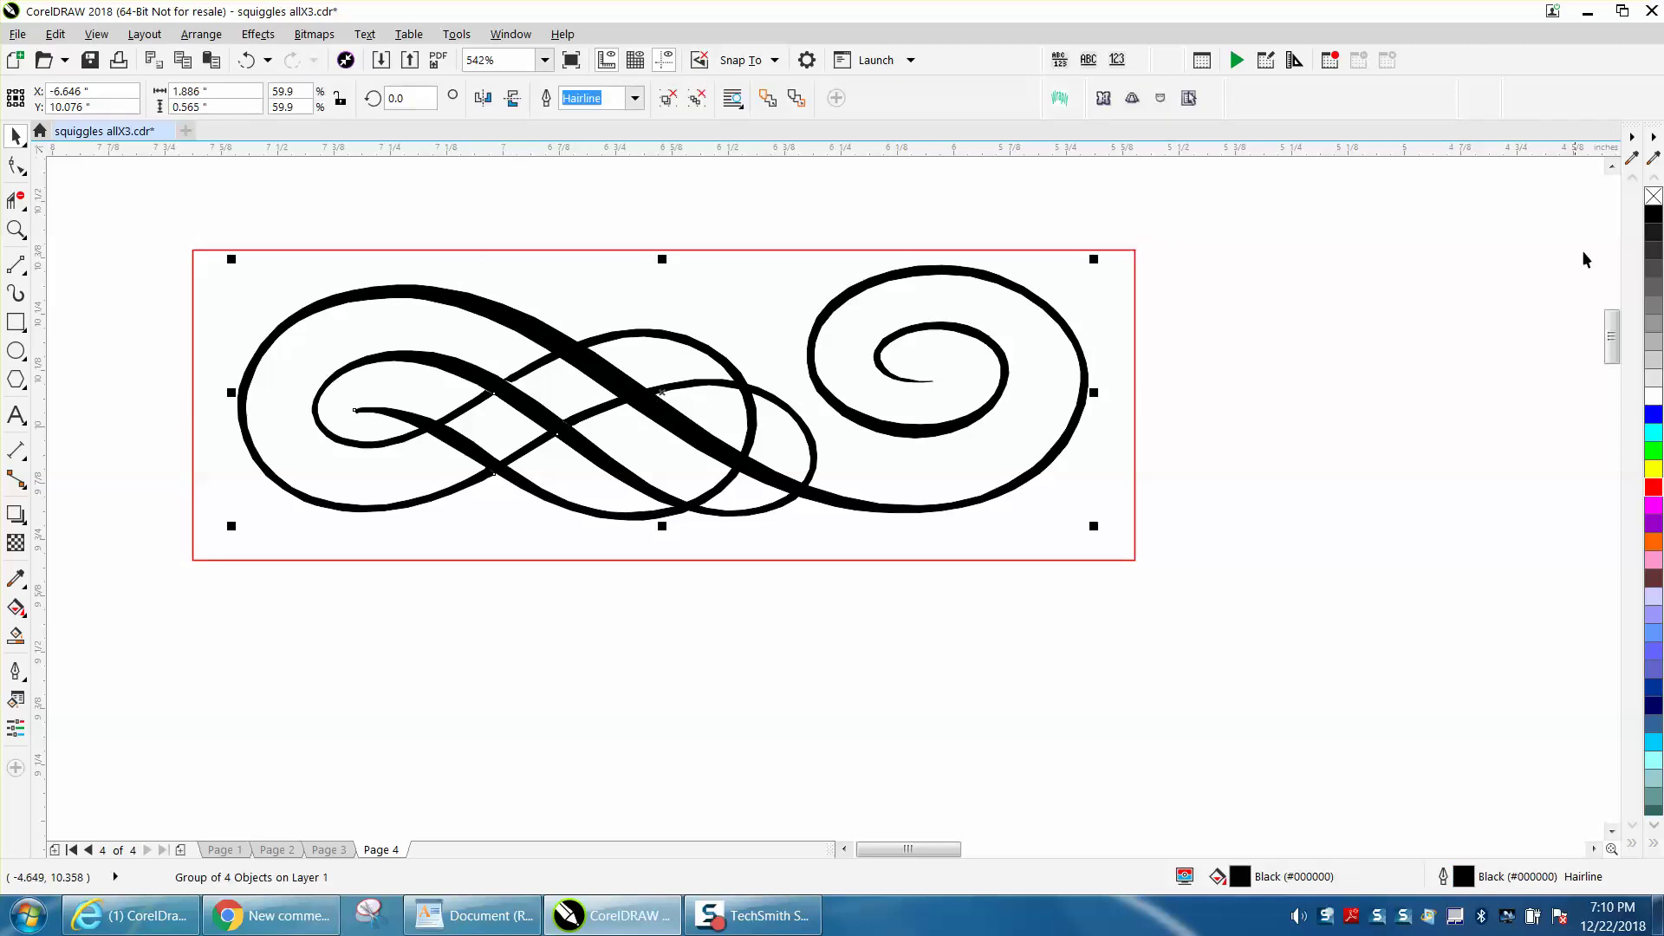
Remove the squiggle's black fill, make its outlines red, and zoom in on the crossing strands.
left_click(1653, 198)
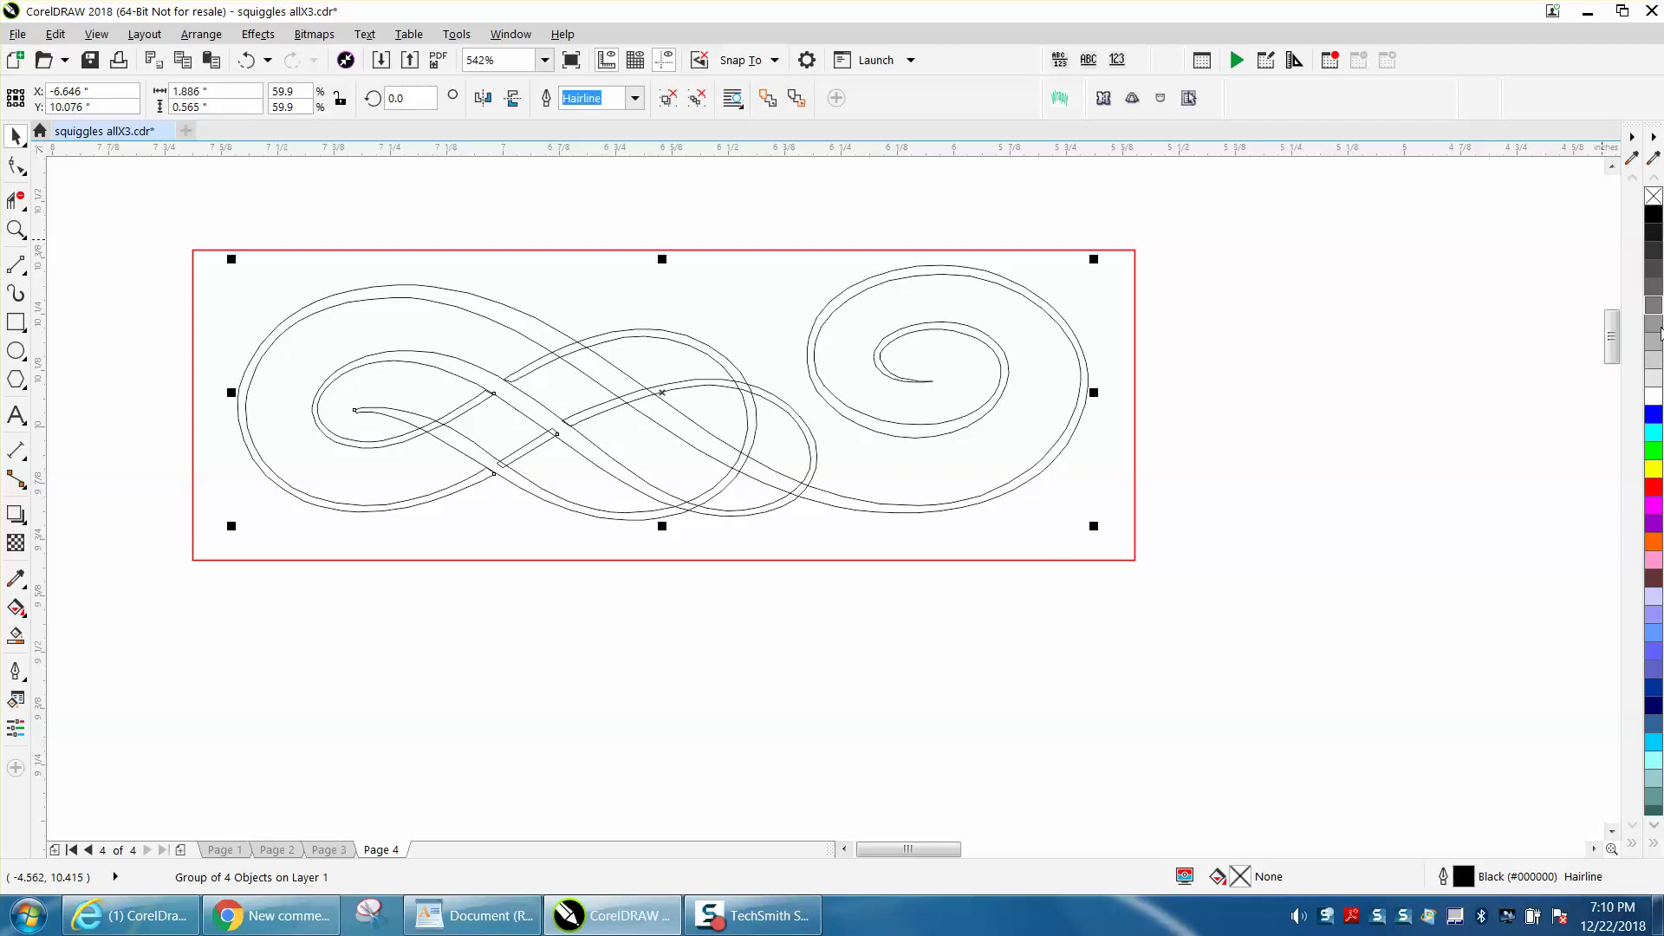
right_click(1653, 490)
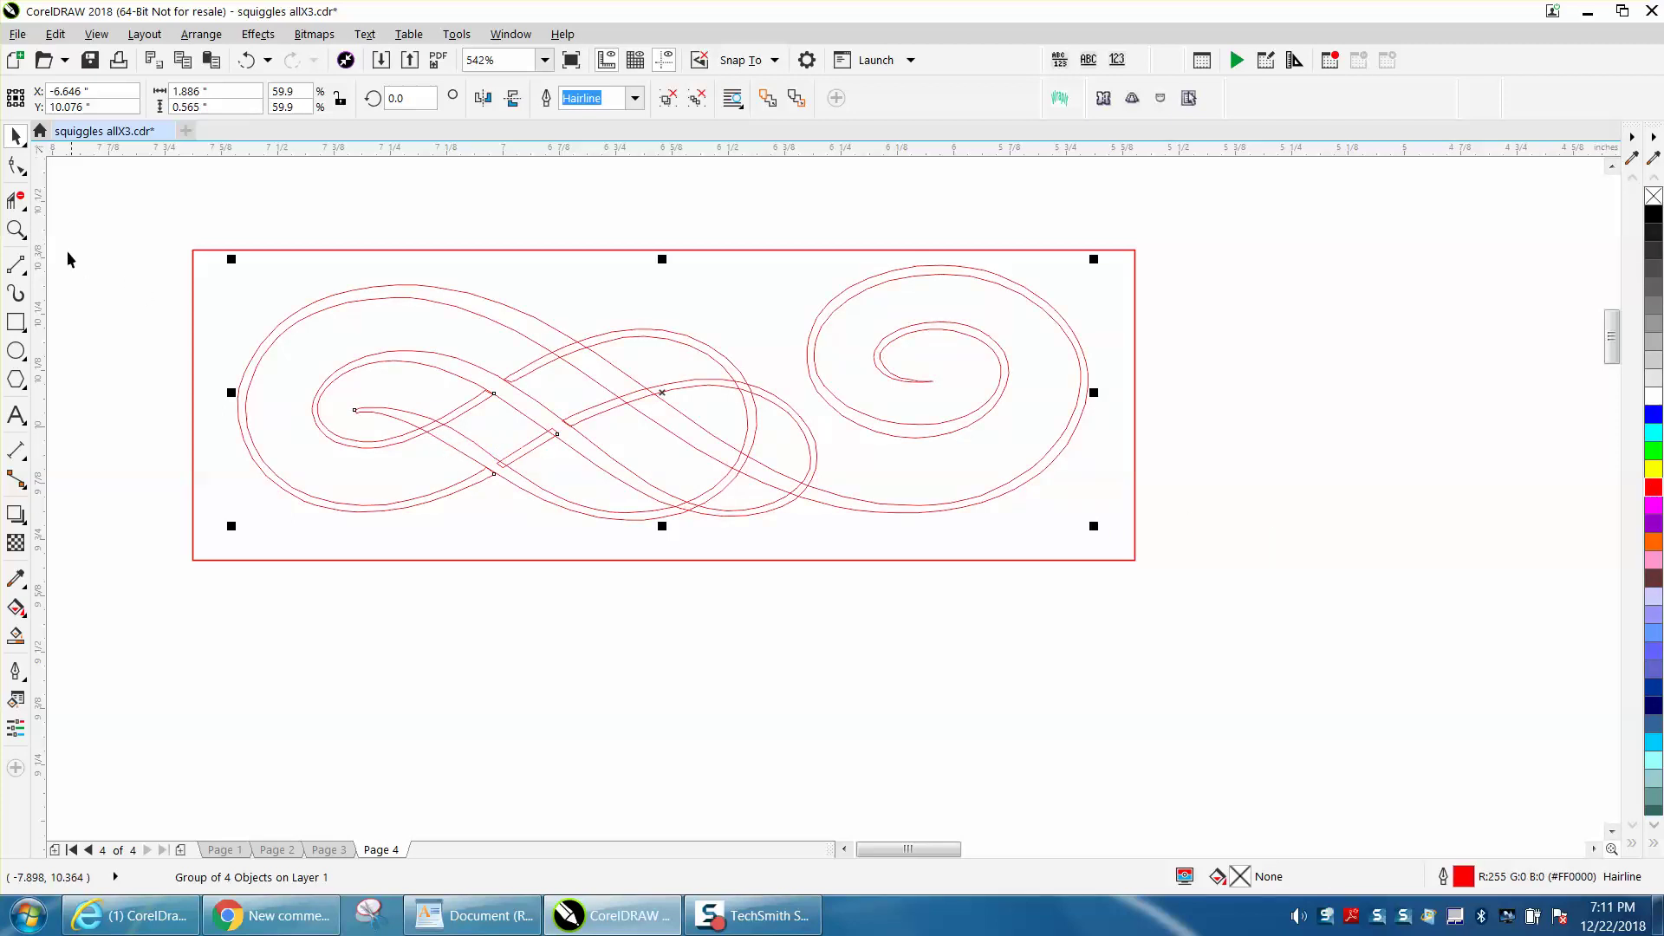
left_click(24, 230)
left_click_drag(559, 375, 899, 542)
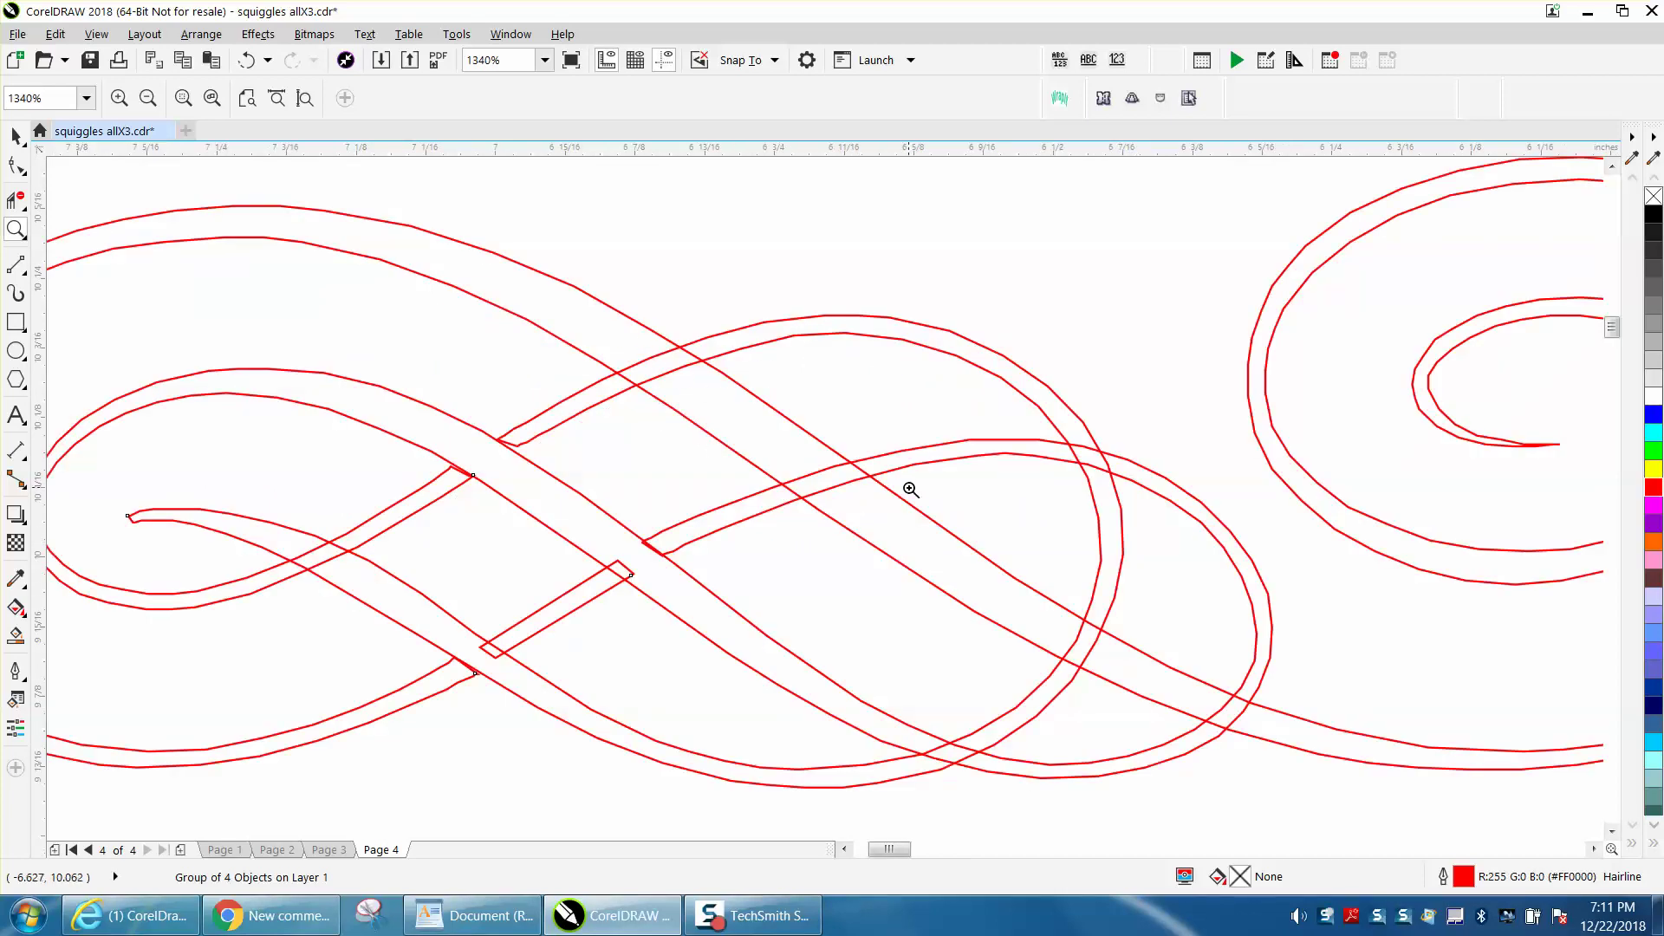
left_click_drag(438, 412, 618, 530)
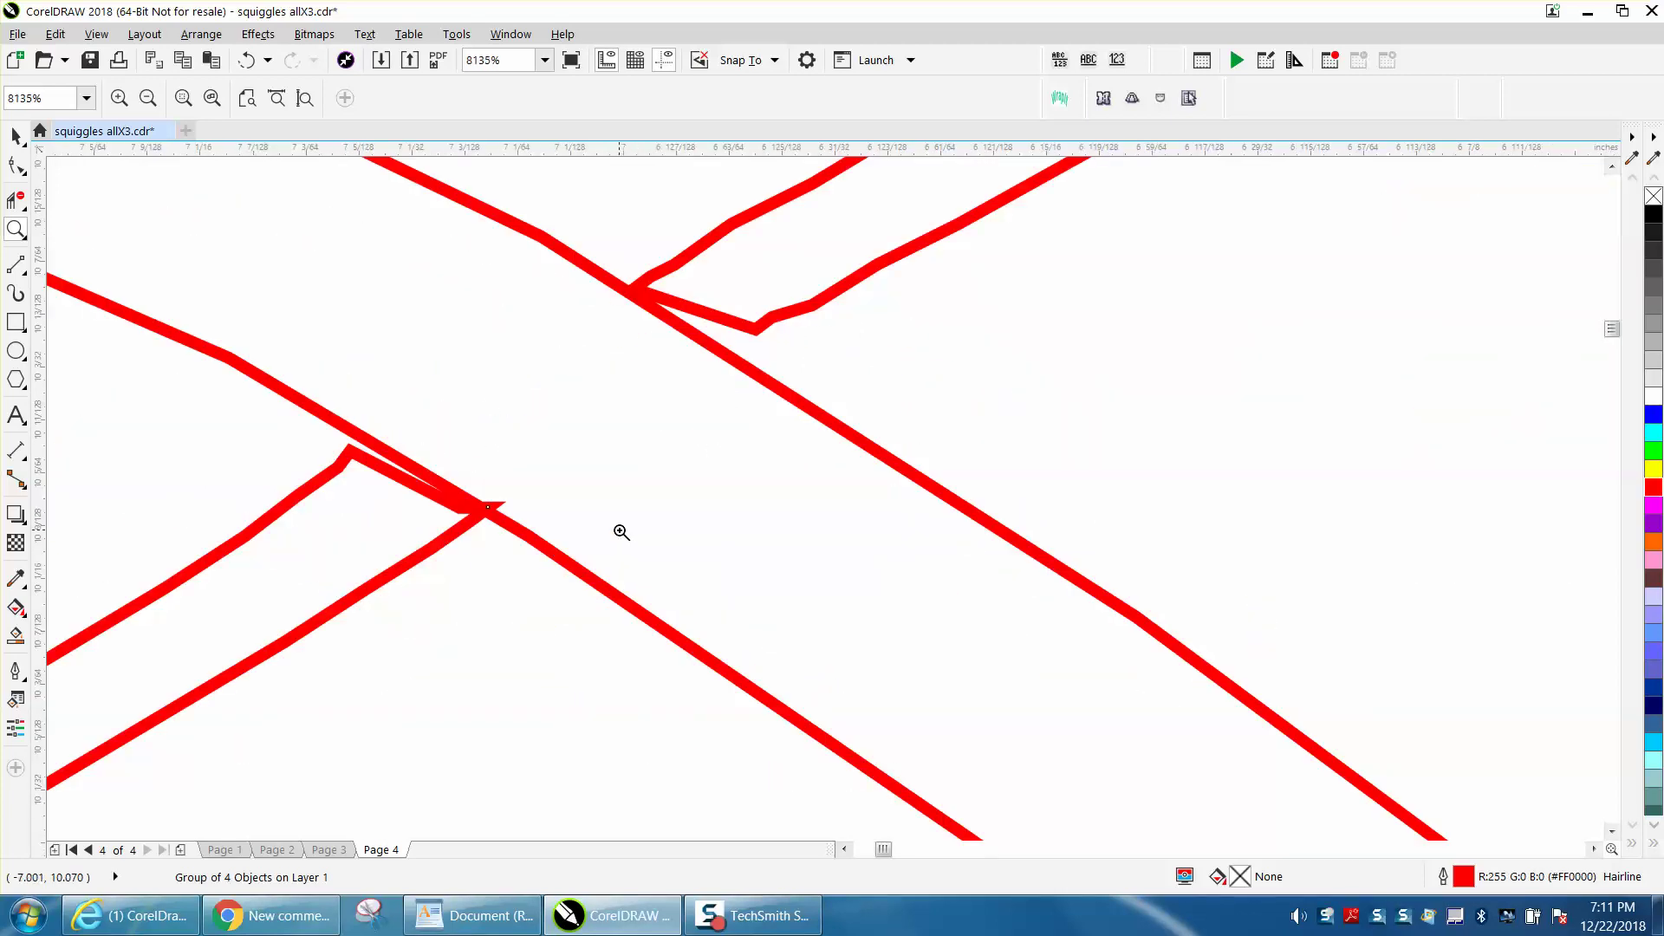
scroll(609, 519, "down", 3)
scroll(595, 476, "down", 2)
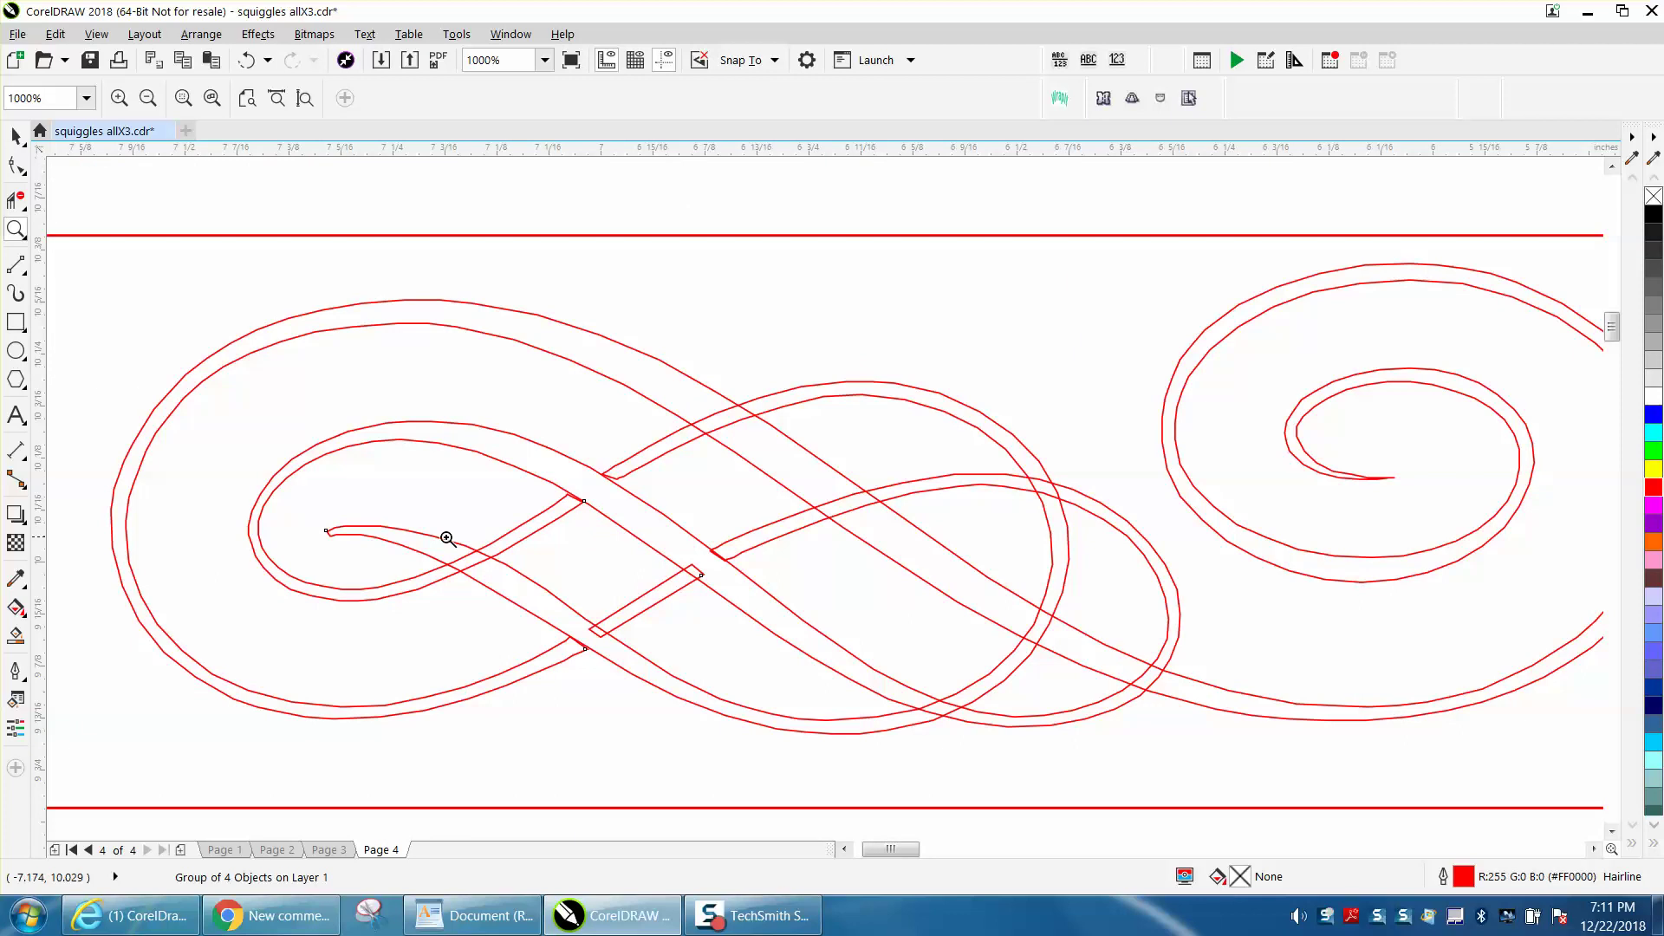
left_click_drag(447, 538, 565, 611)
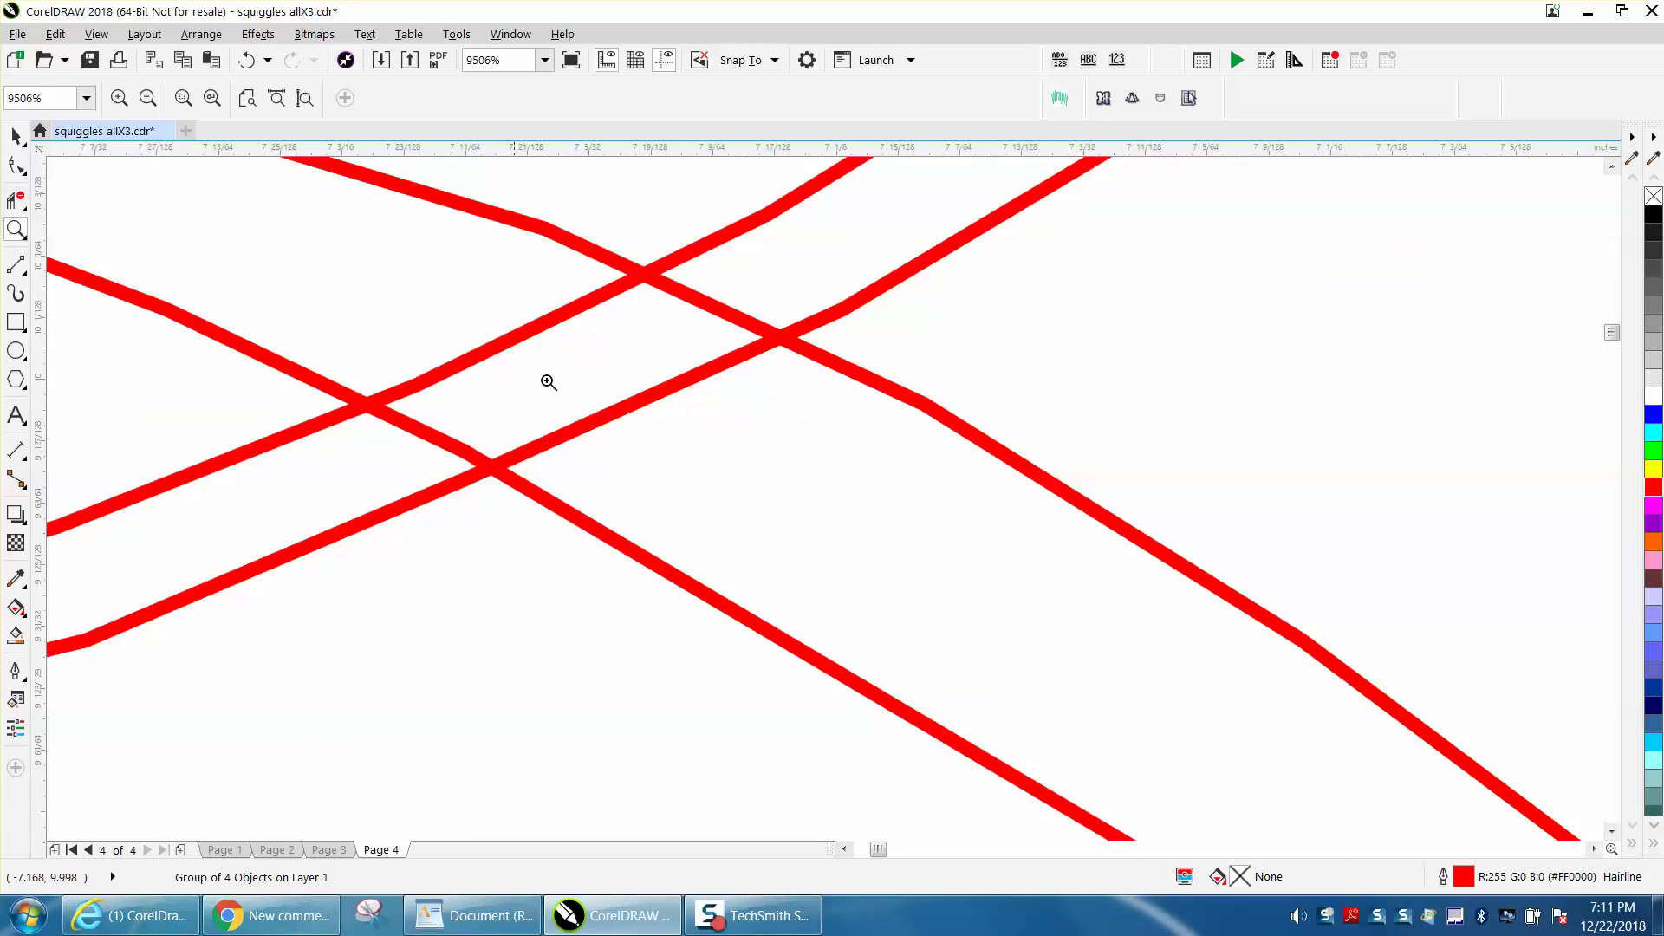
scroll(482, 350, "down", 2)
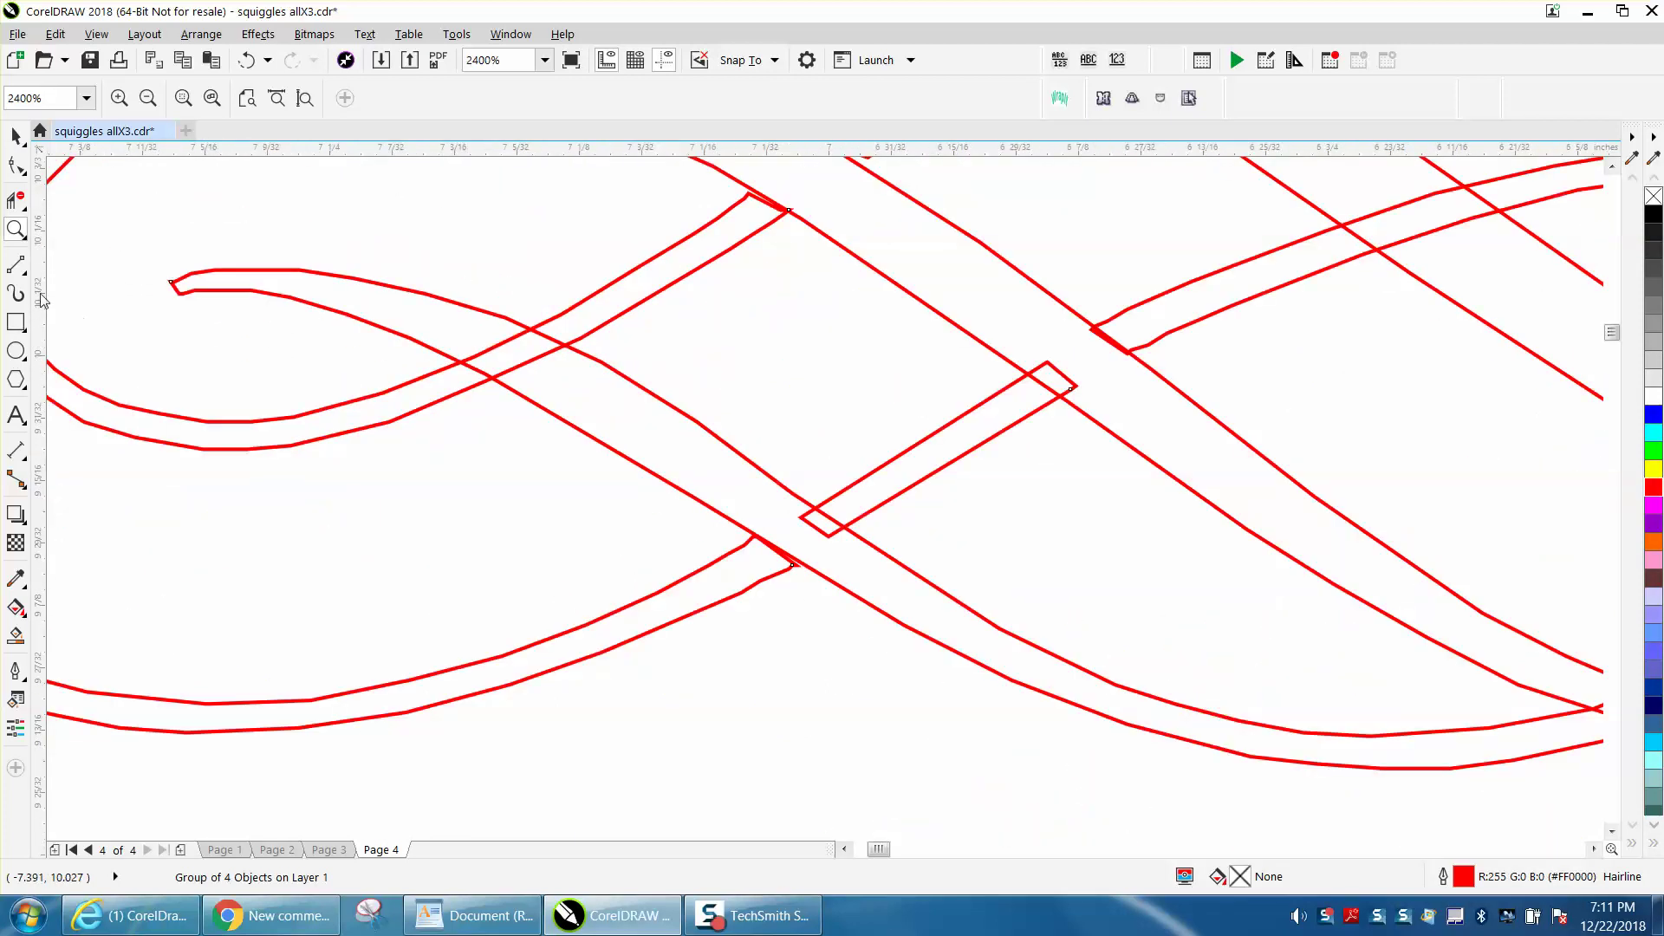
Delete the overlapping segments at the upper-left and central band crossings with Virtual Segment Delete.
left_click(18, 203)
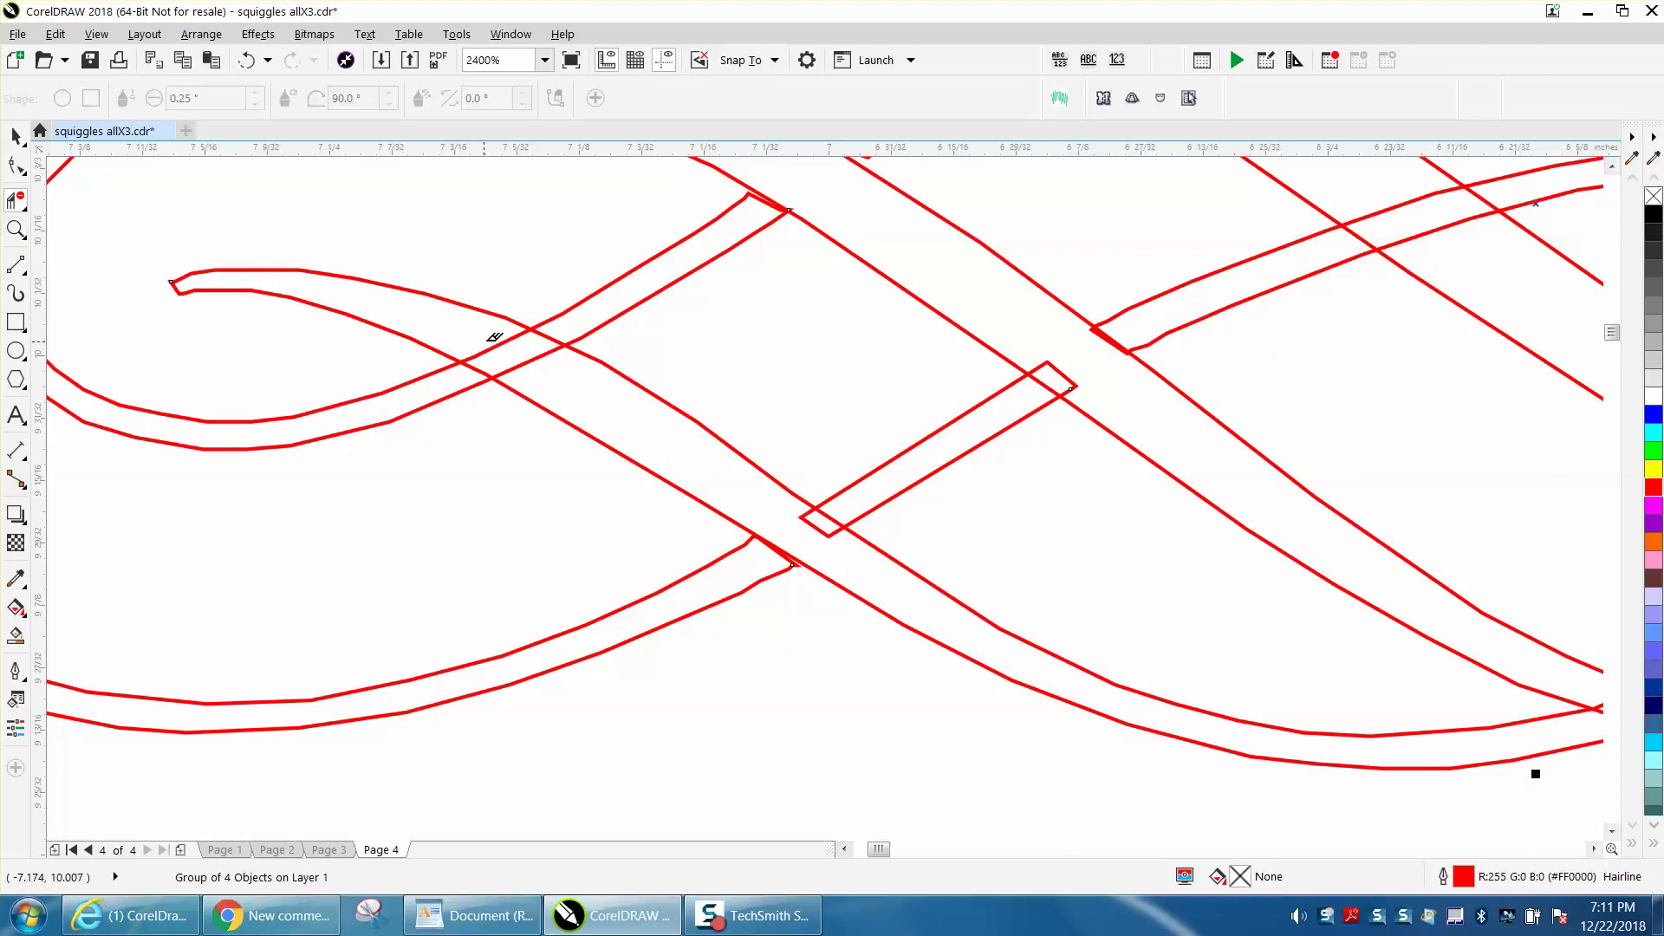
left_click(524, 342)
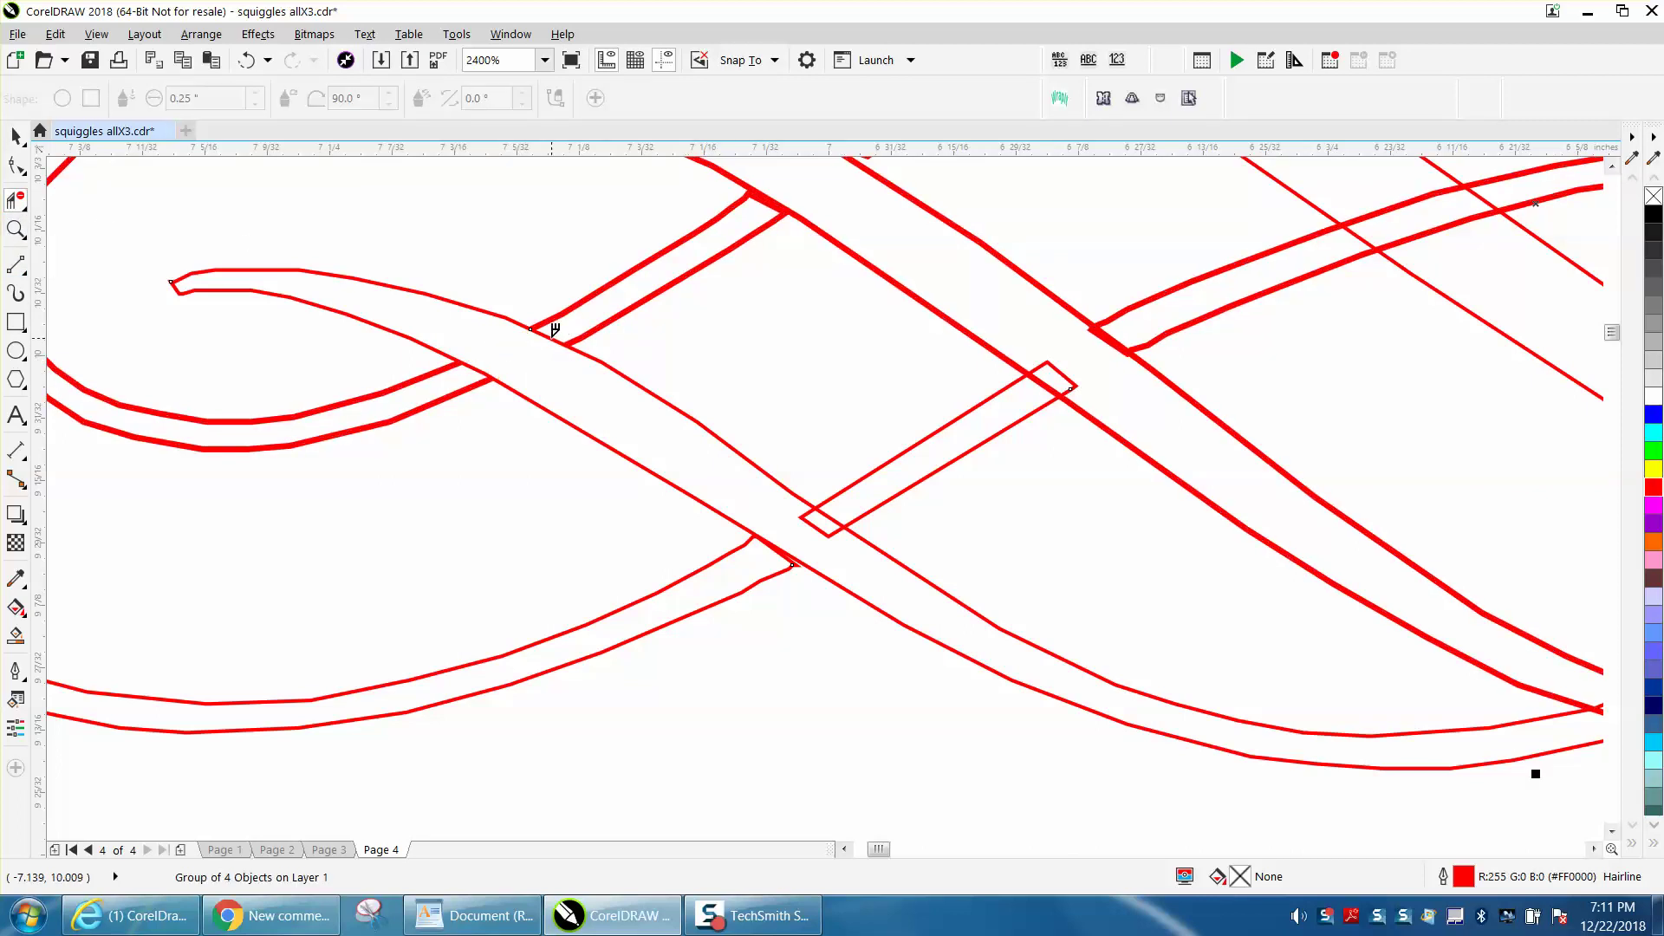
left_click(553, 333)
left_click(484, 364)
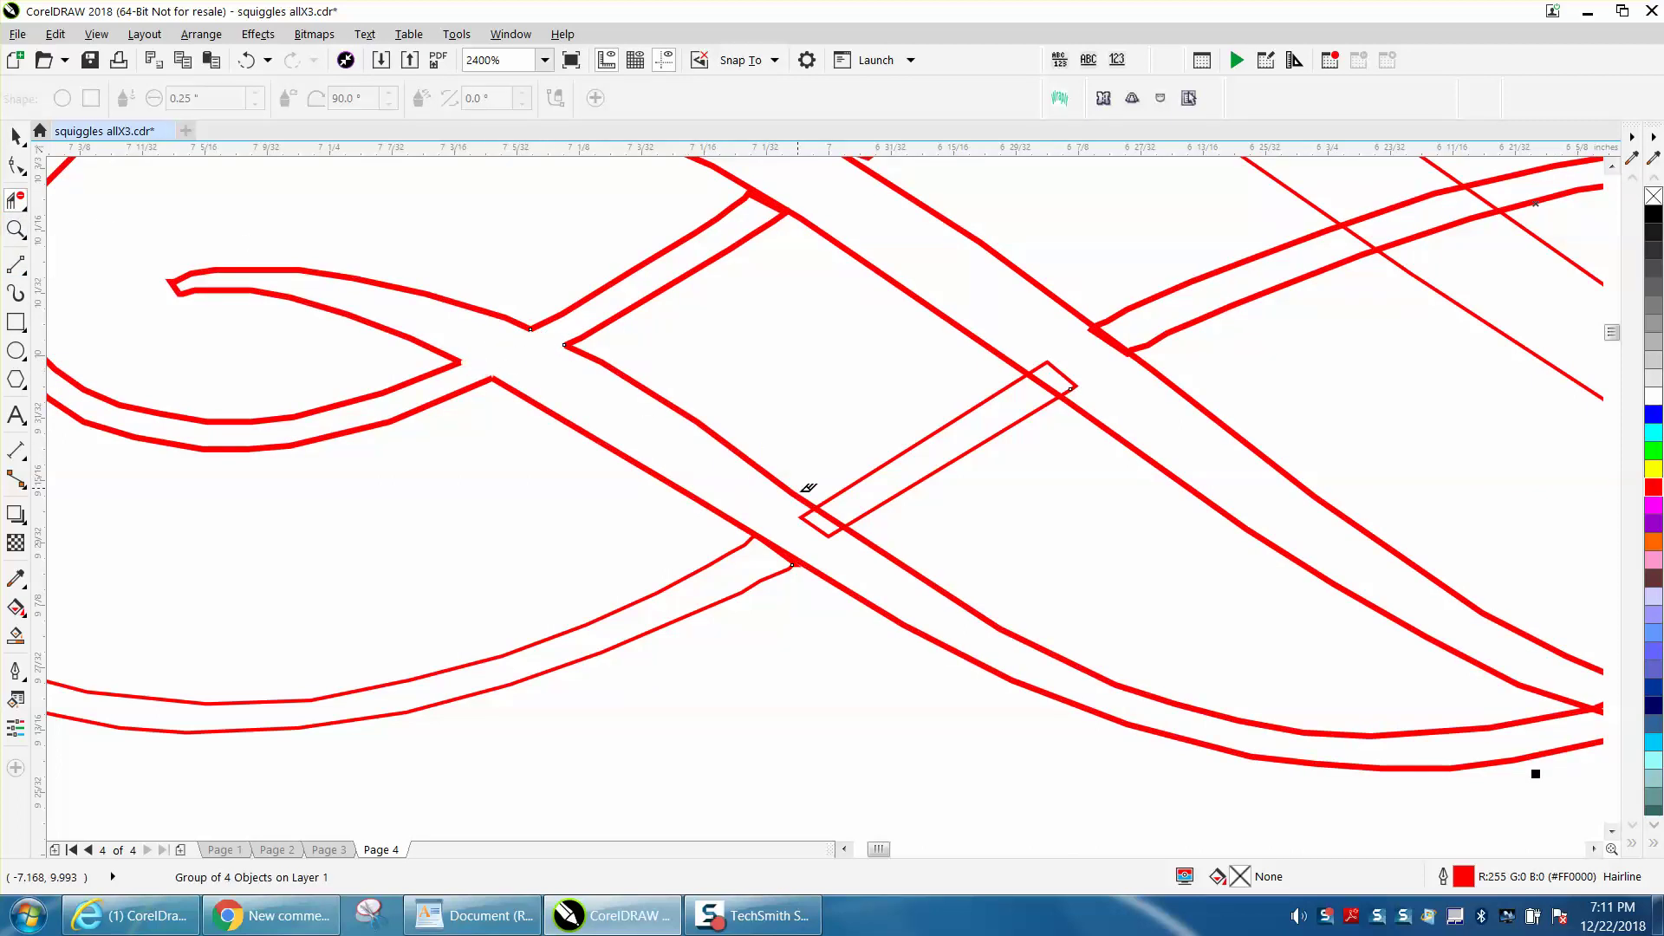
left_click(828, 523)
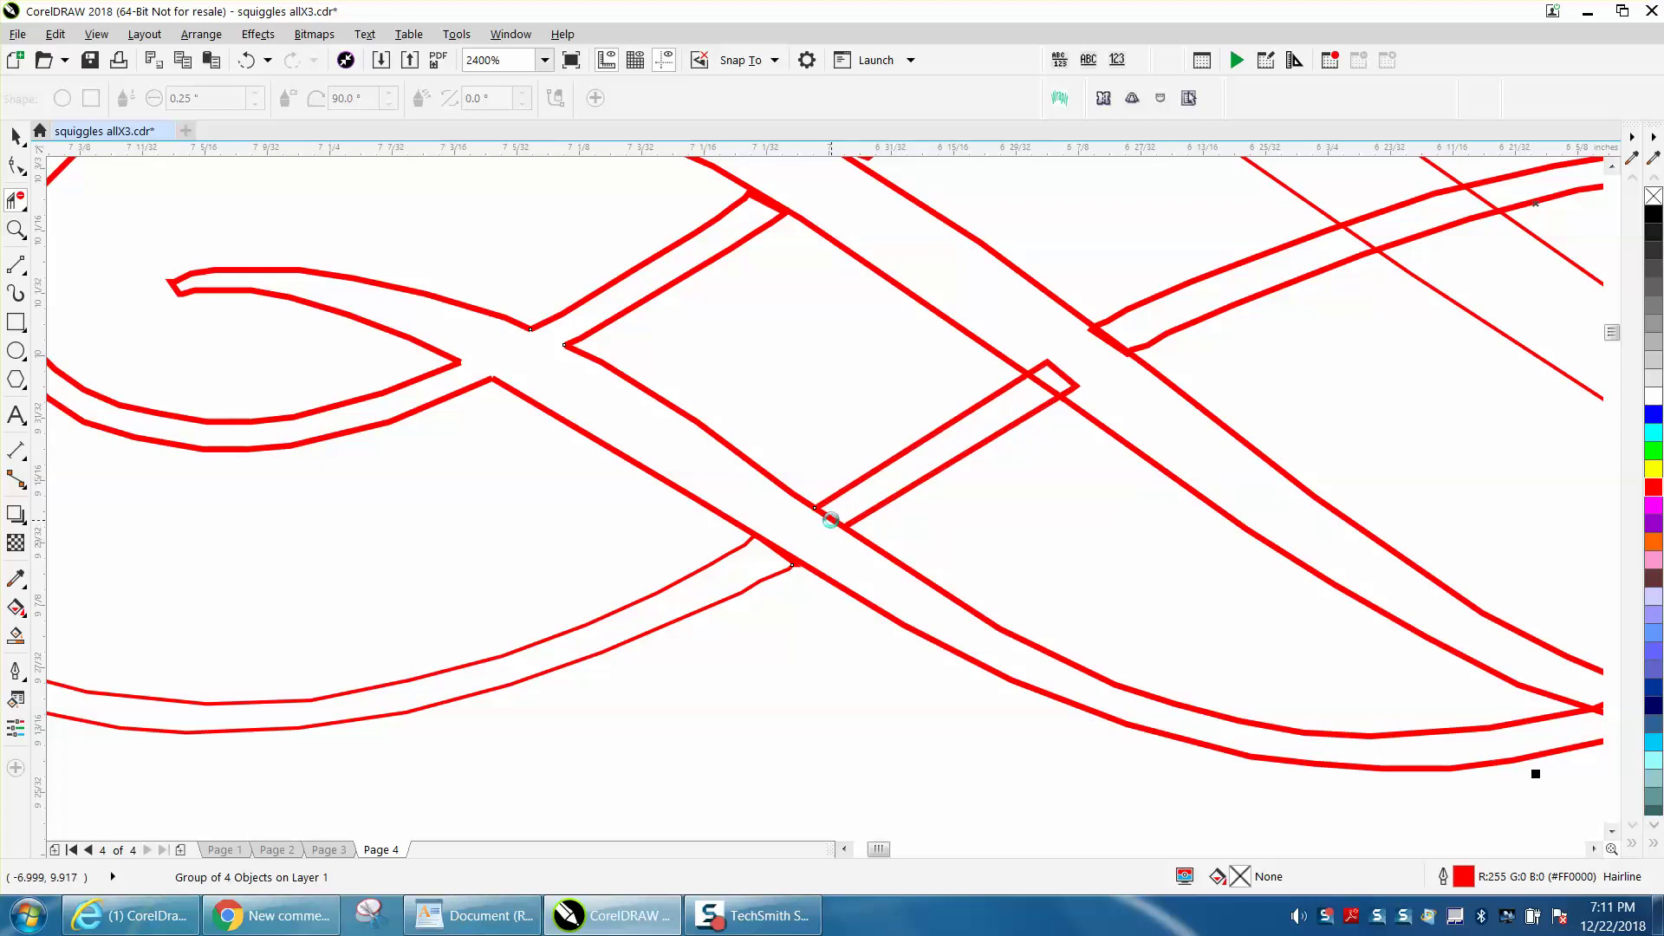
left_click(1132, 341)
scroll(1033, 351, "down", 1)
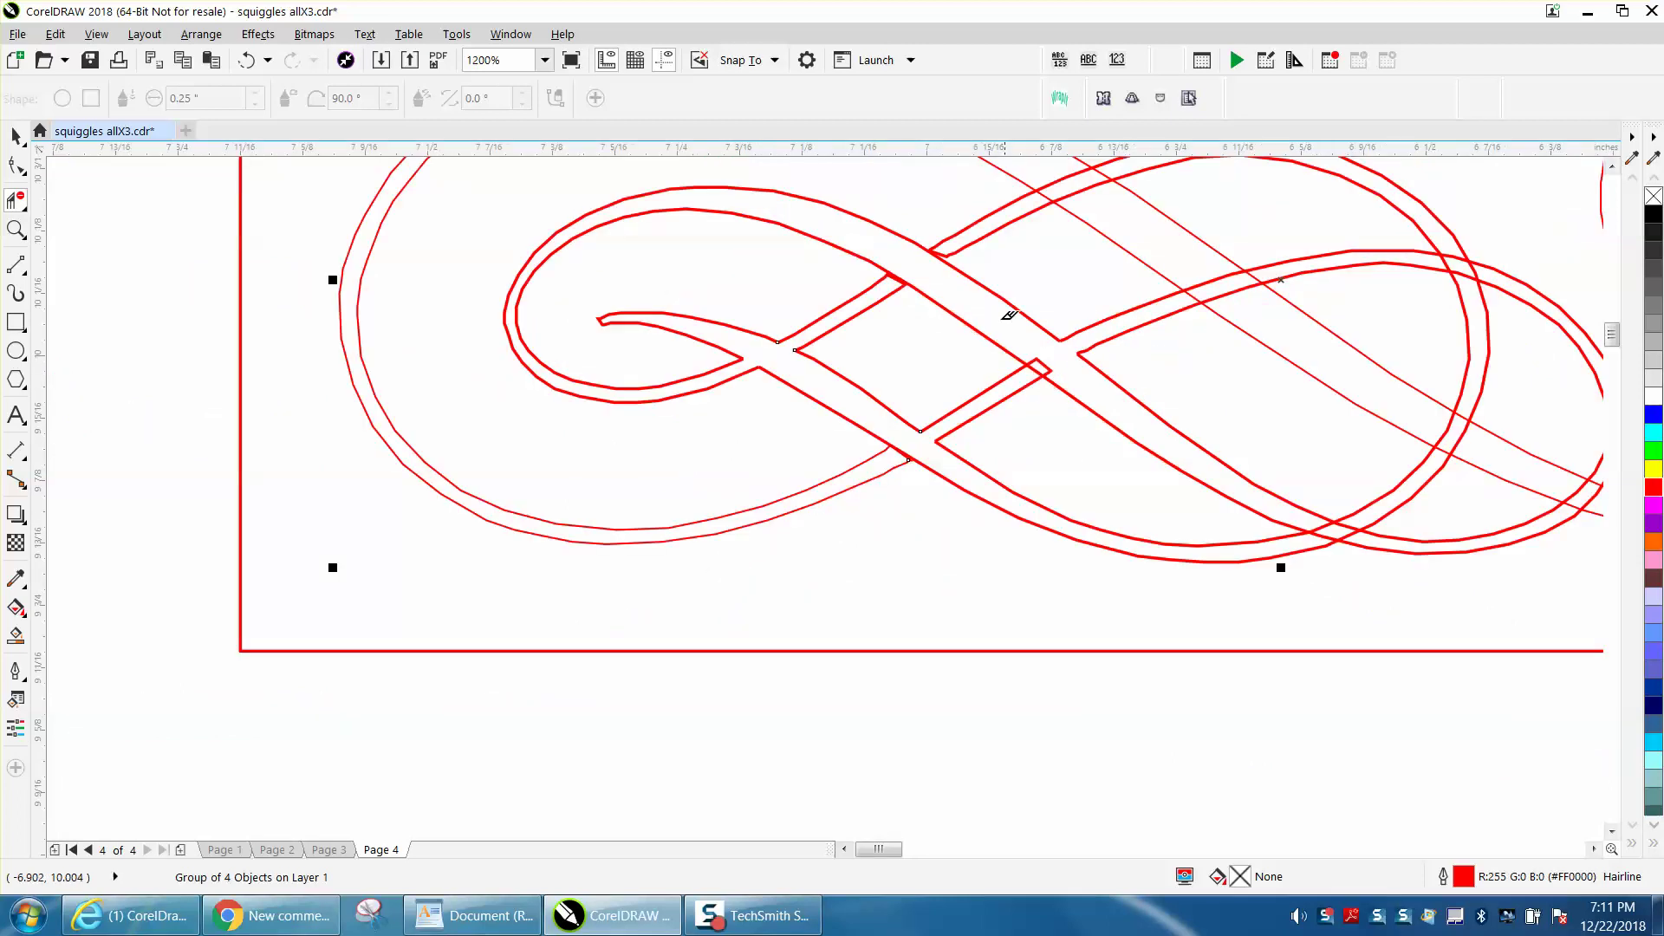
Trim the thin diagonal line and band-edge pieces at the upper band and right-side crossings.
left_click(1049, 190)
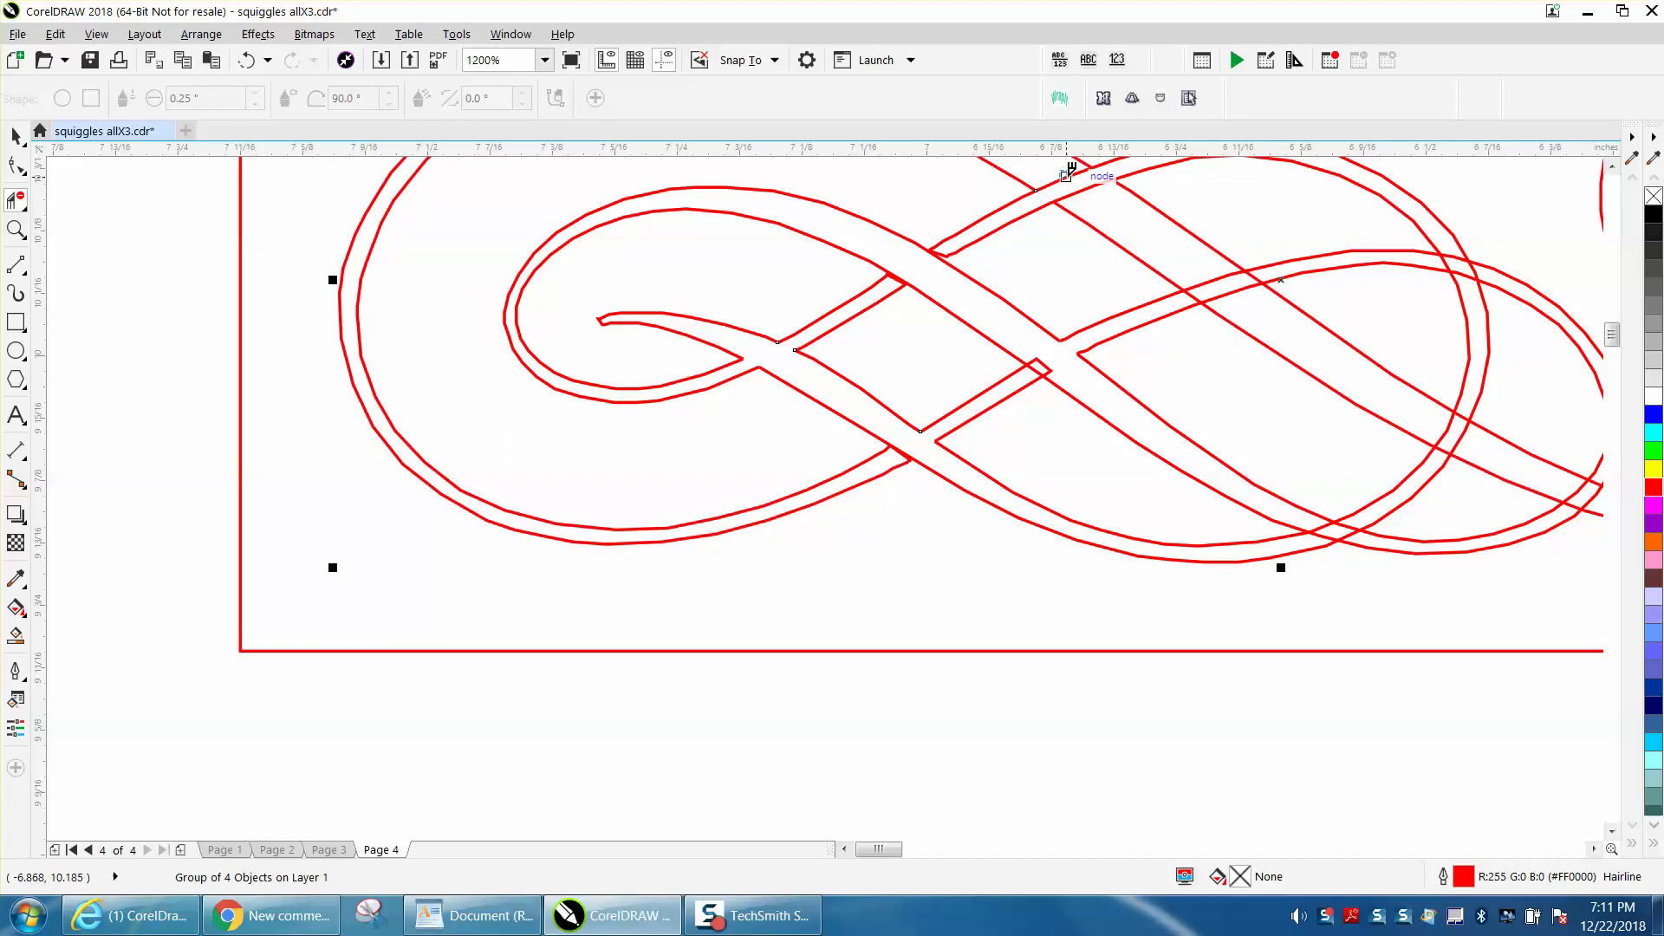
left_click(1082, 171)
left_click(1090, 189)
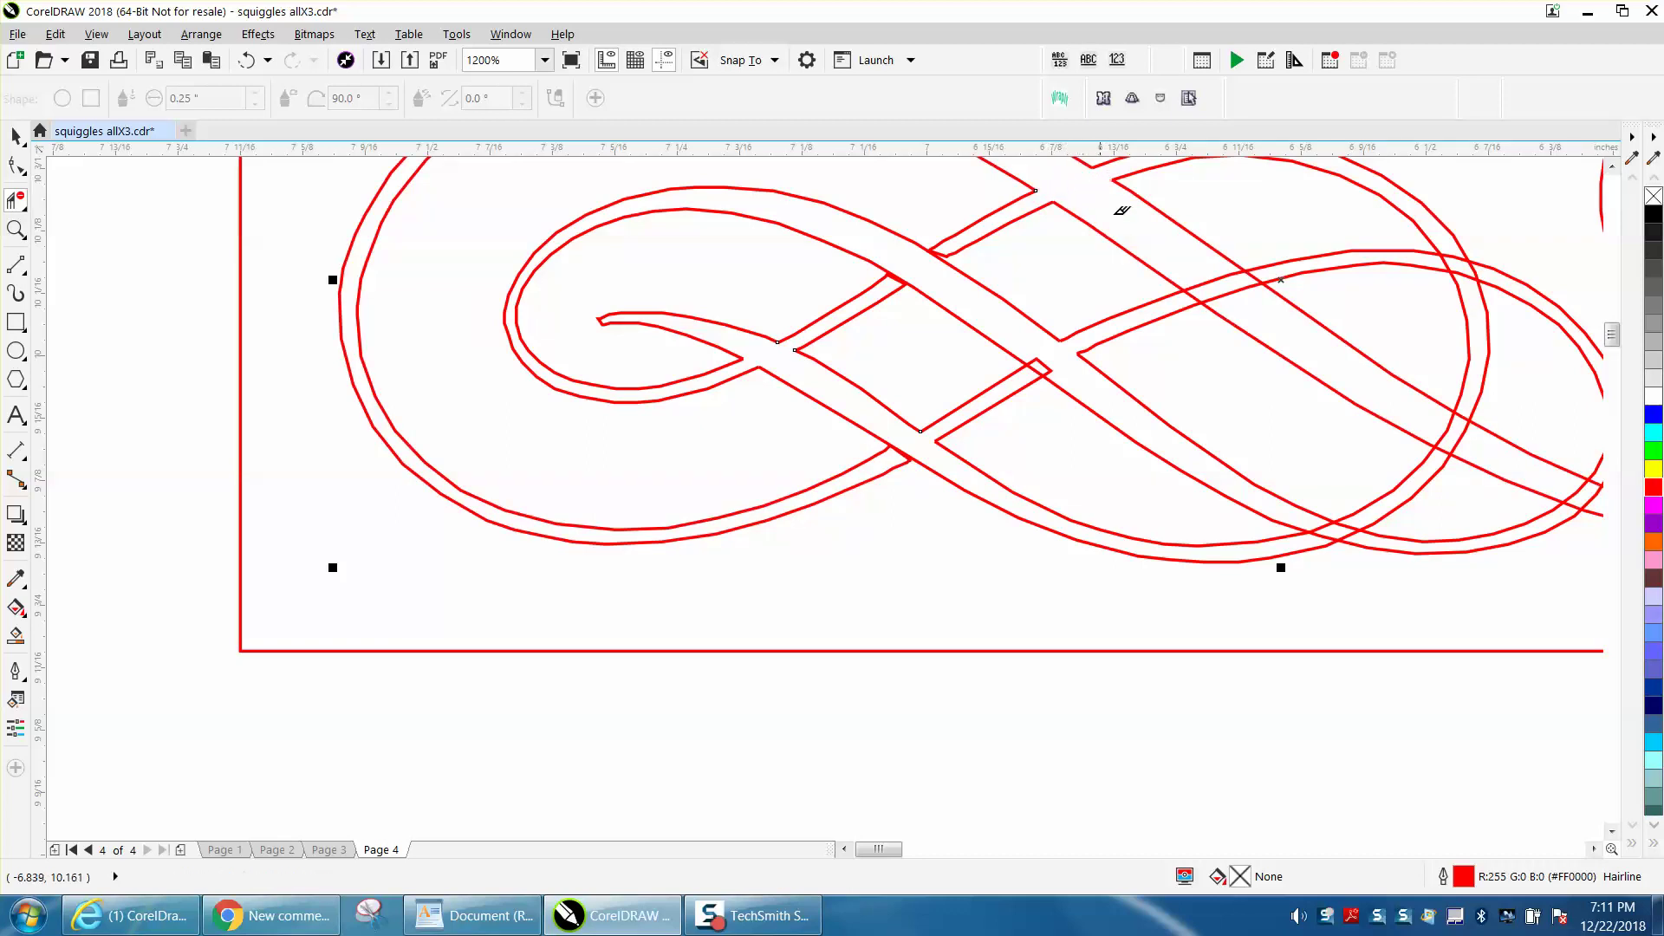
left_click(1251, 275)
left_click(1196, 293)
left_click(1214, 278)
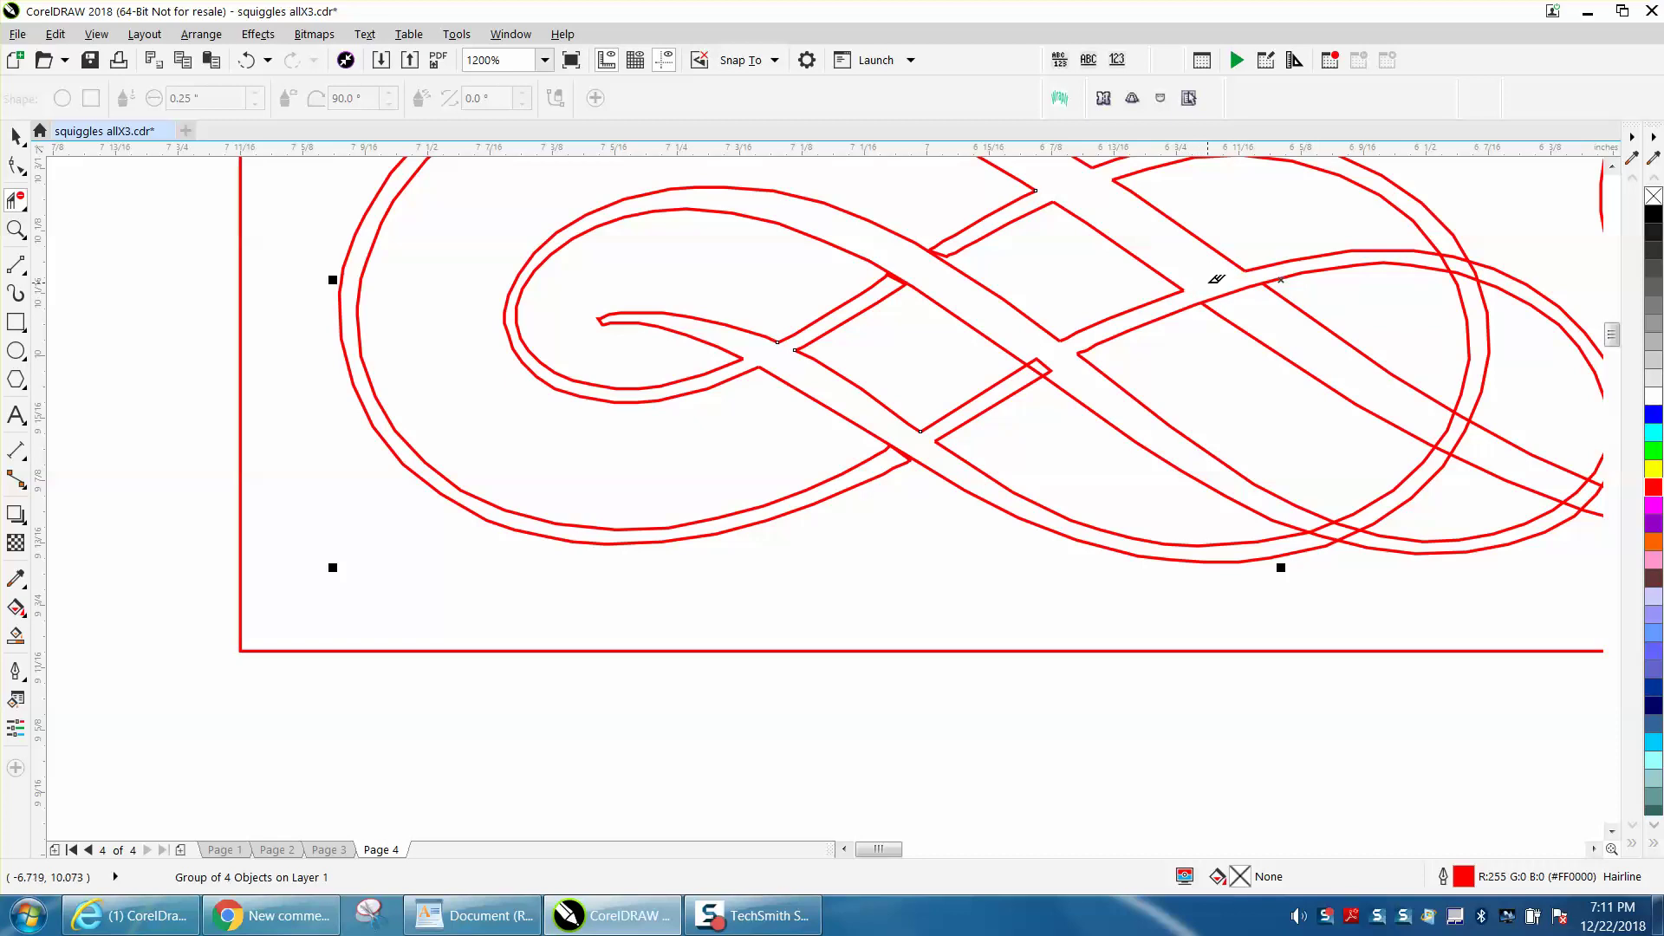
left_click(1234, 284)
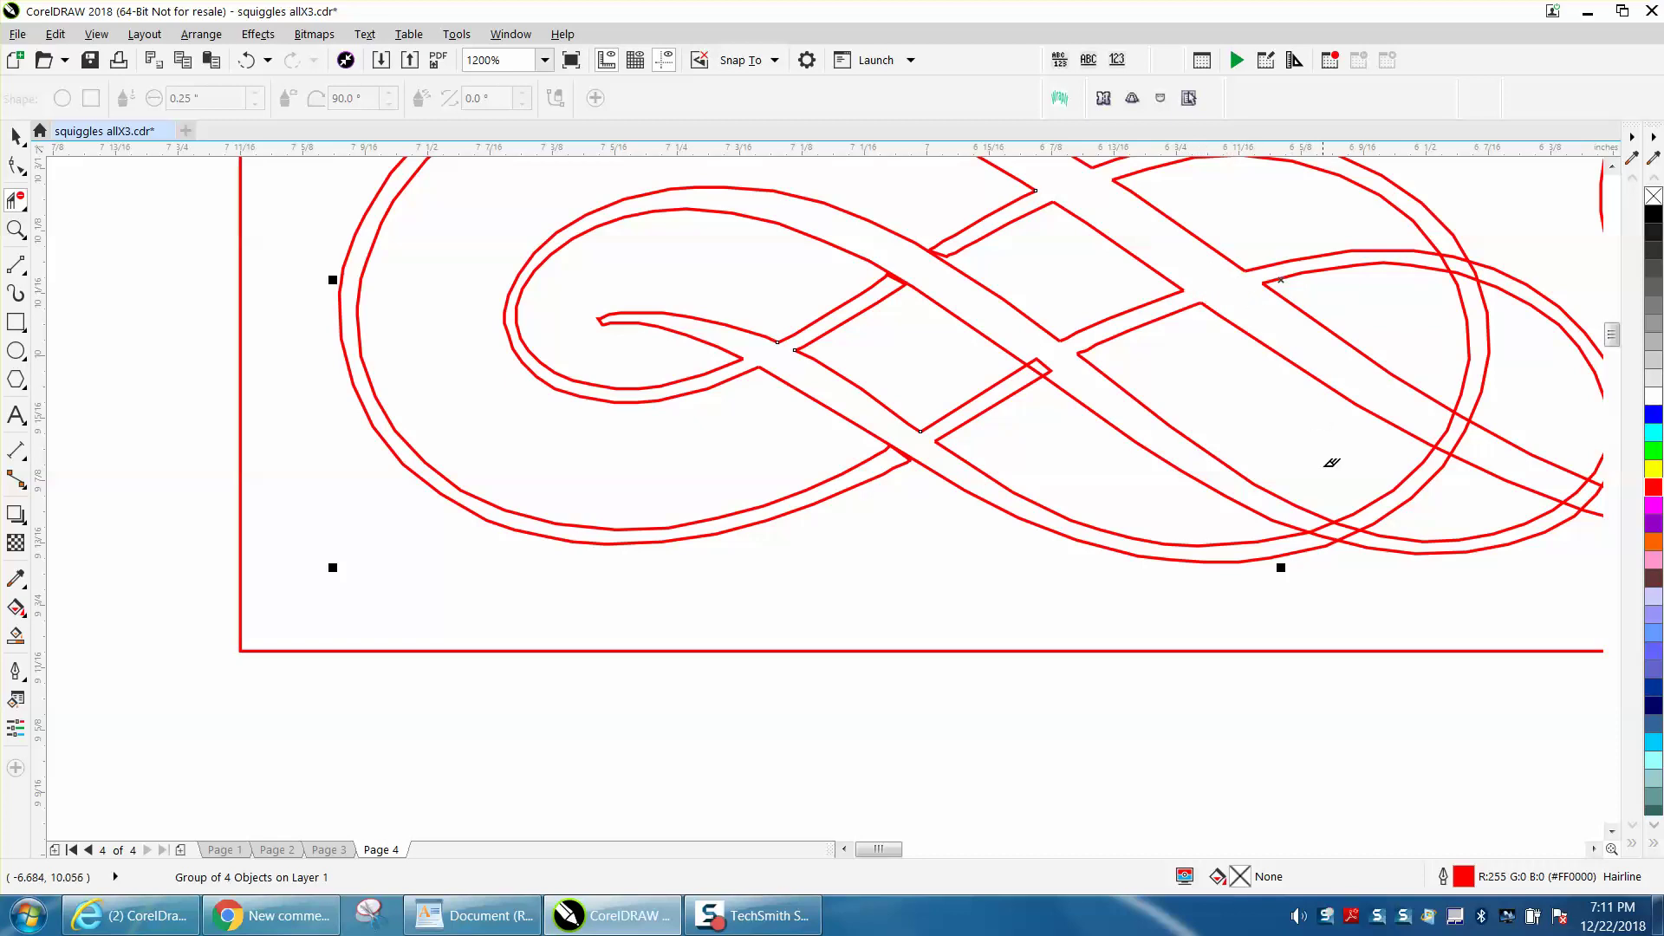
left_click(1332, 527)
left_click(1326, 525)
left_click(1592, 487)
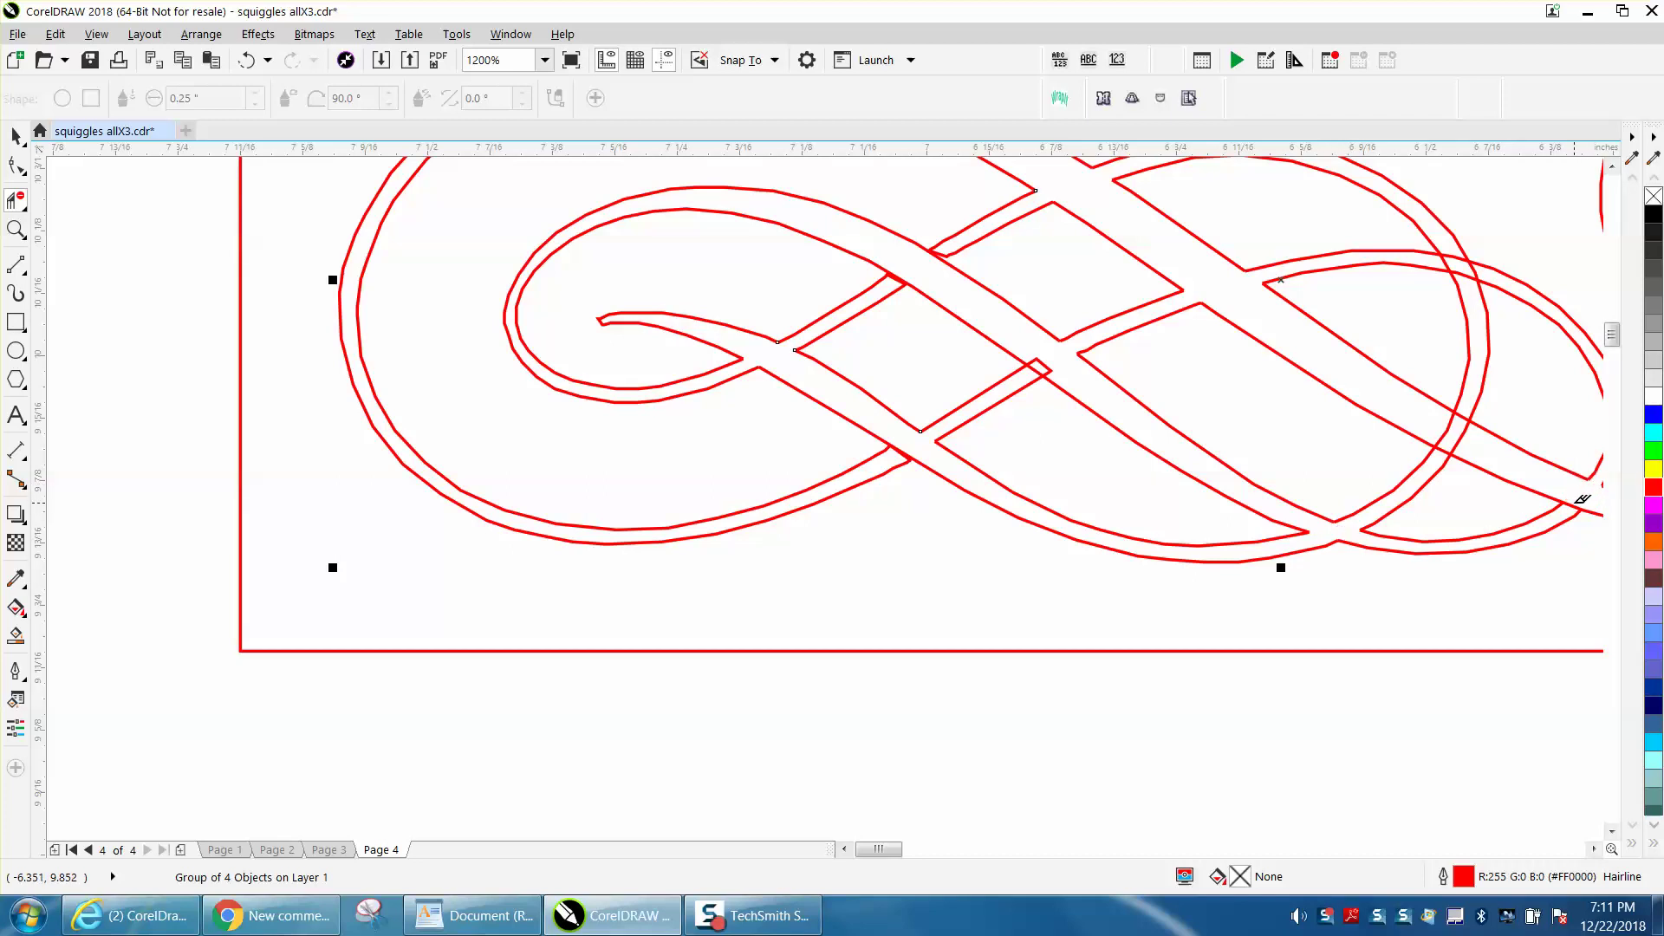
Zoom out, then marquee-zoom closely onto the messy central crossing of the left loop.
scroll(1399, 512, "down", 1)
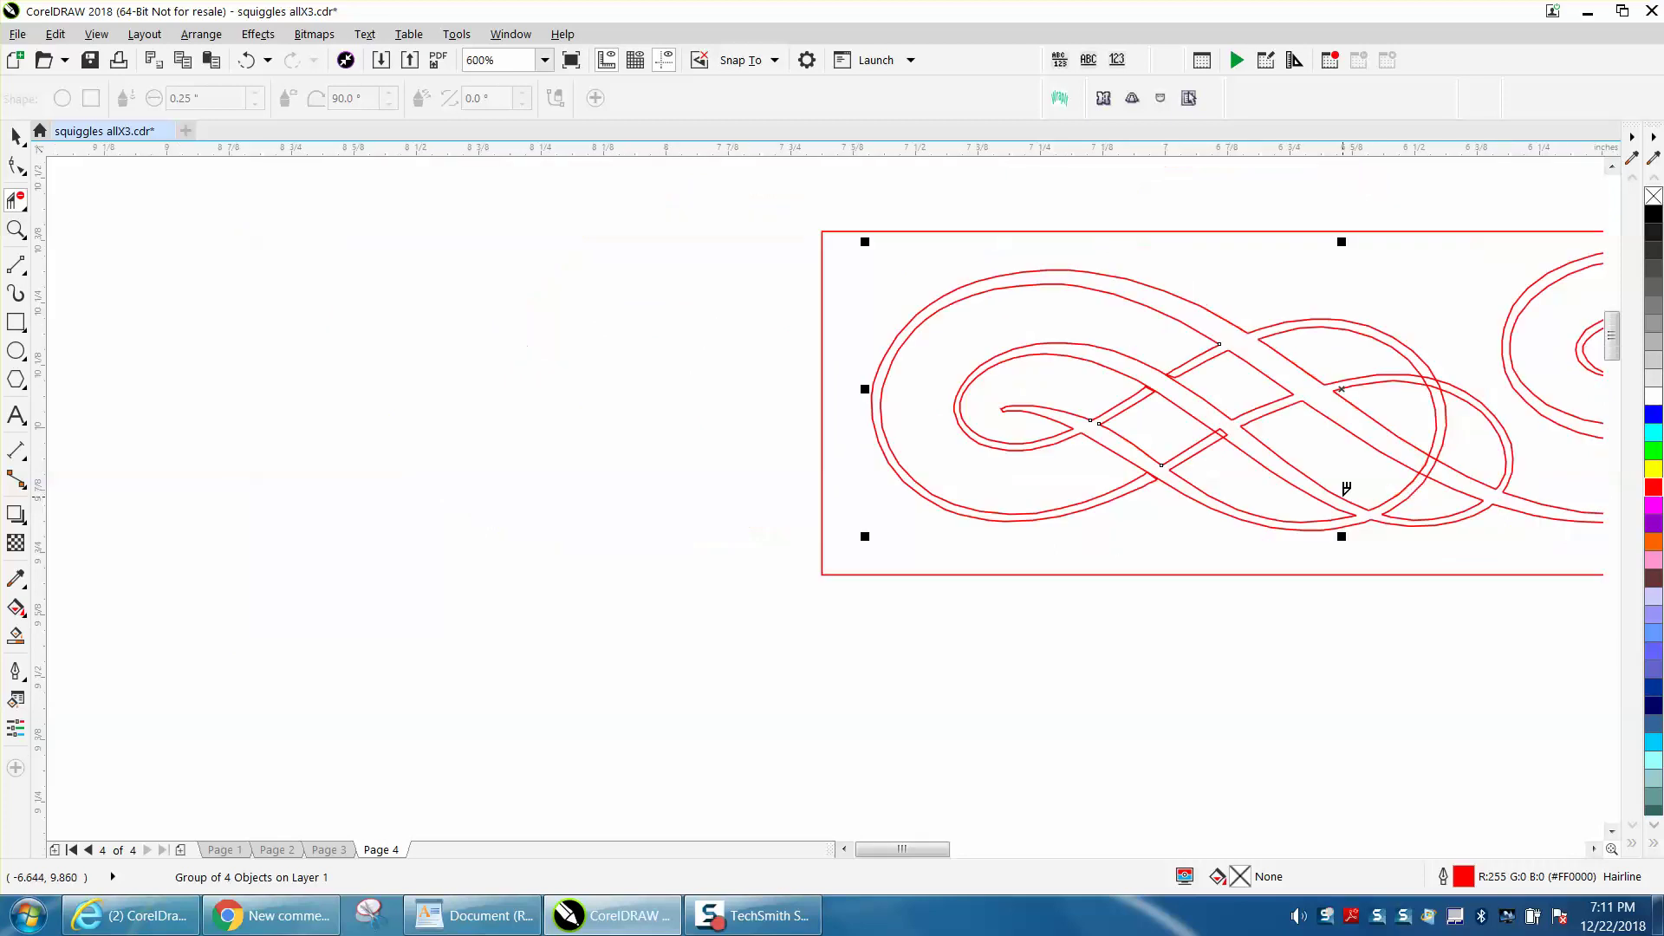
scroll(1343, 486, "down", 1)
left_click(16, 228)
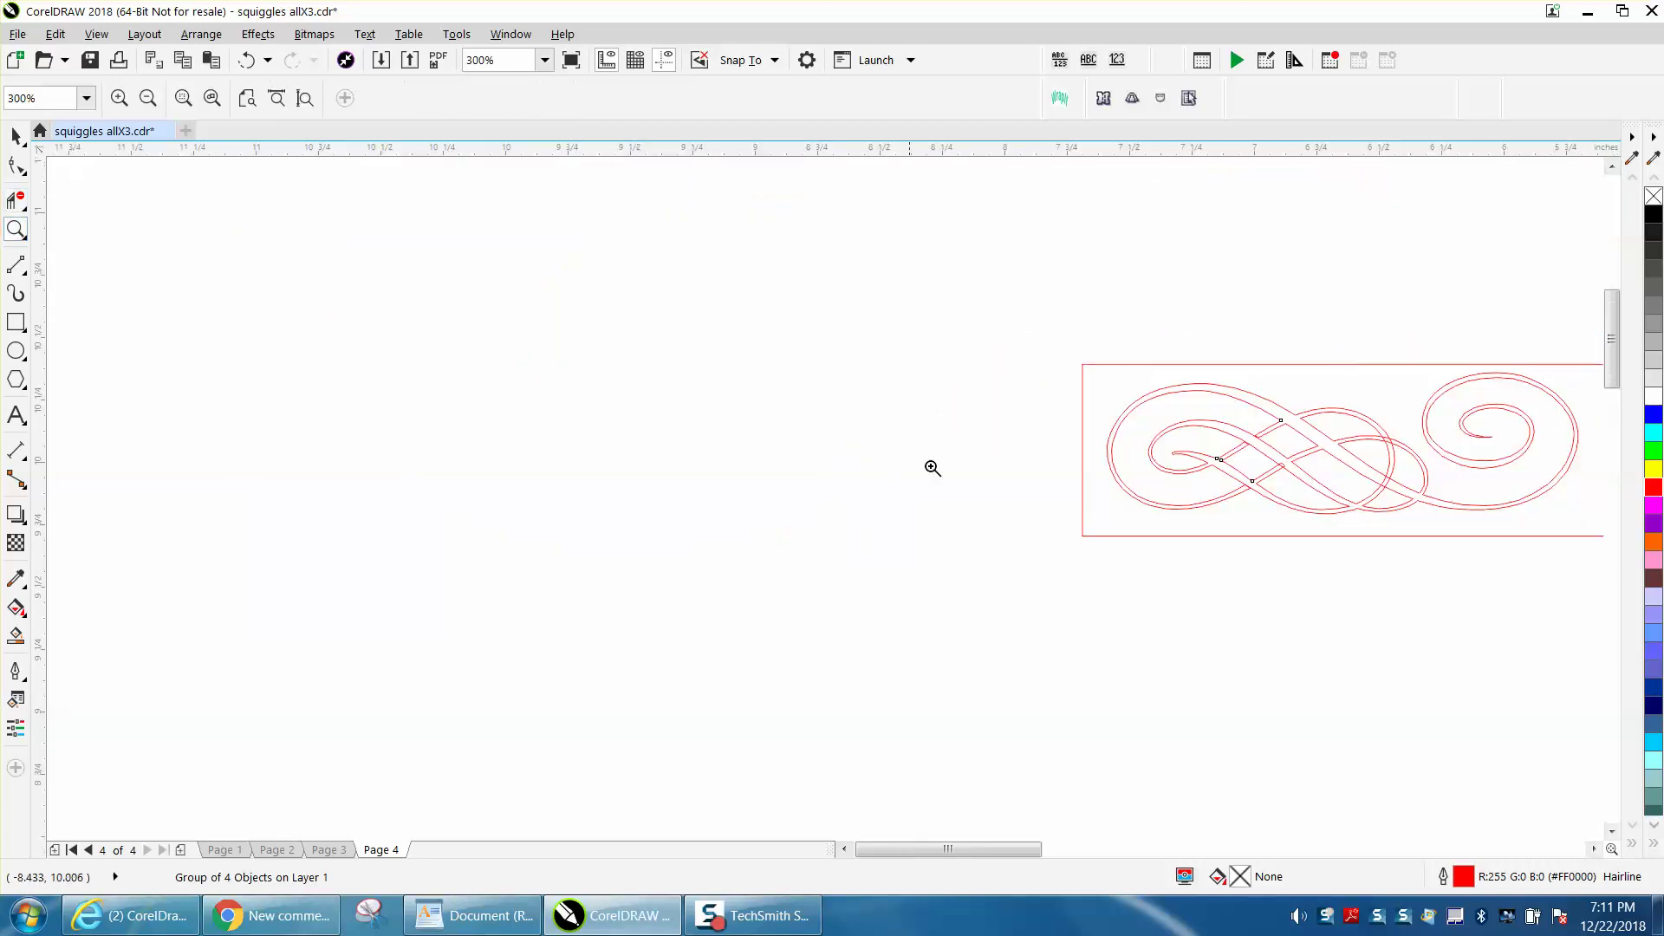
left_click_drag(1167, 393, 1415, 541)
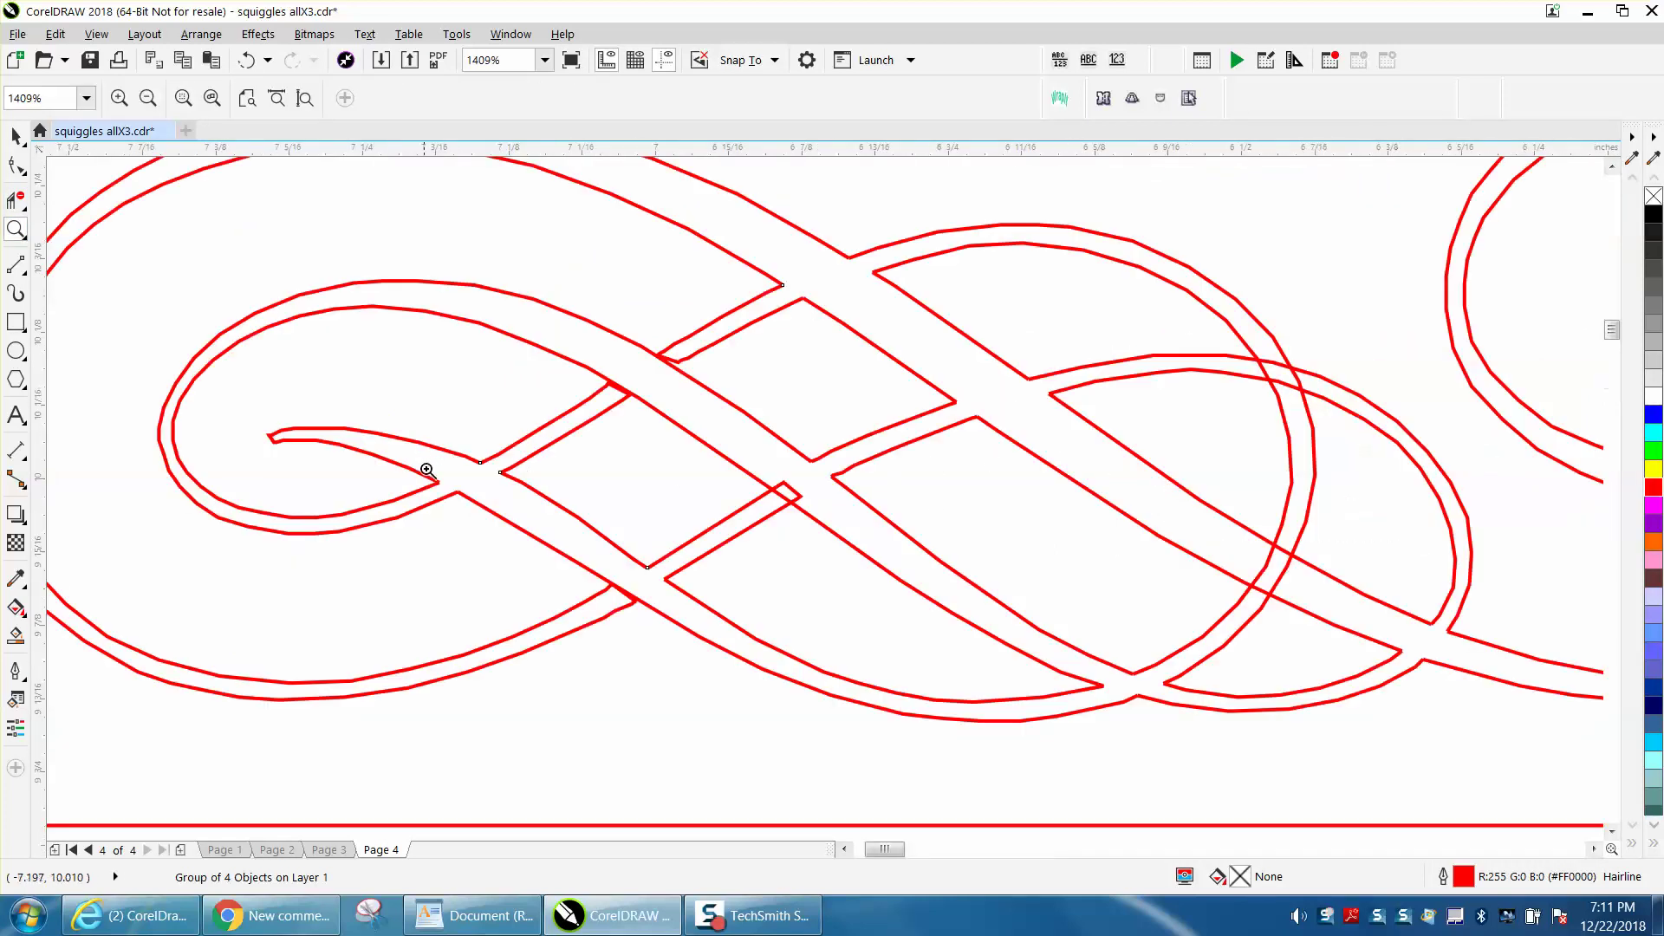
left_click_drag(587, 333, 989, 600)
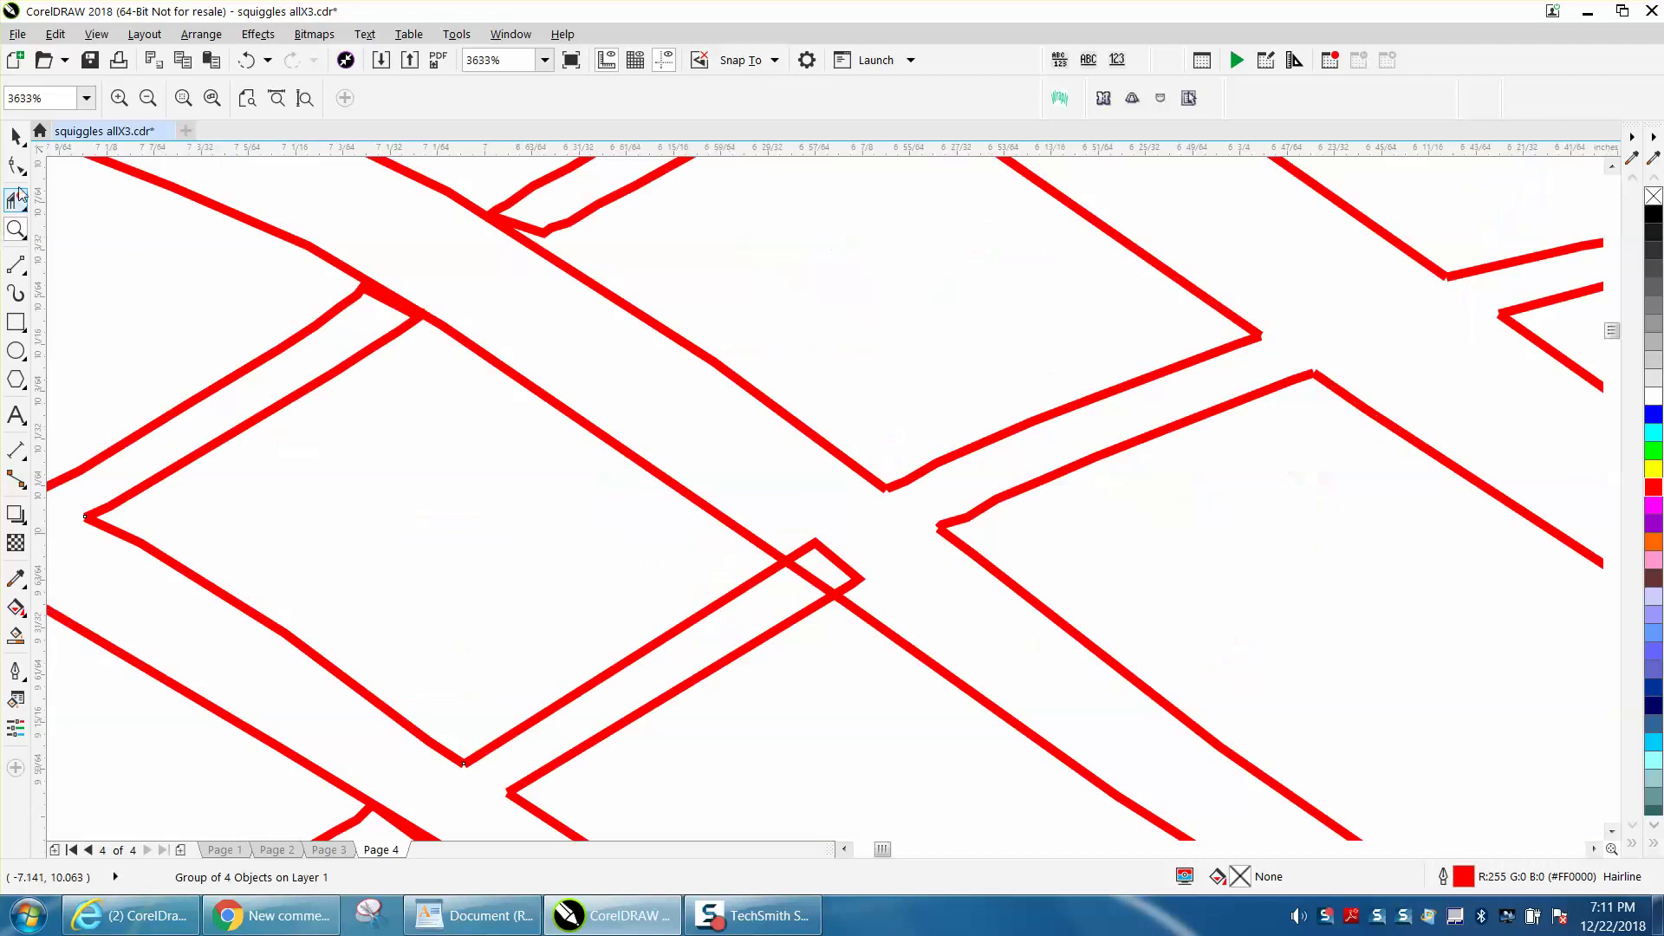
Ungroup the squiggle into its four separate curves.
left_click(15, 136)
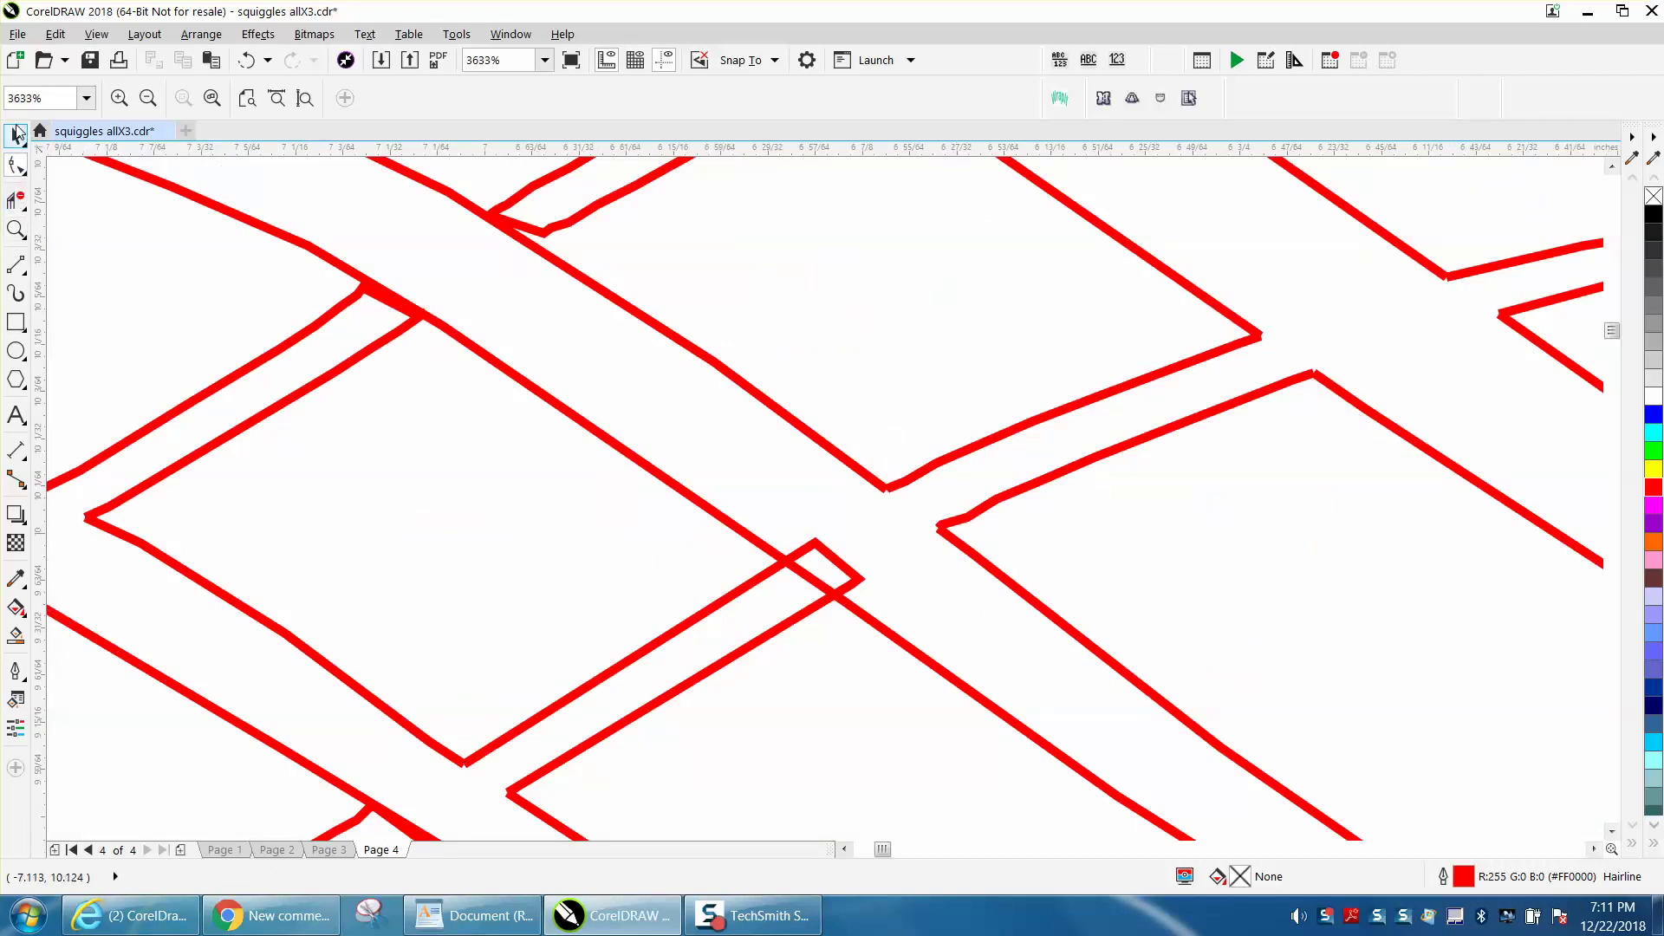
left_click(199, 201)
left_click(201, 34)
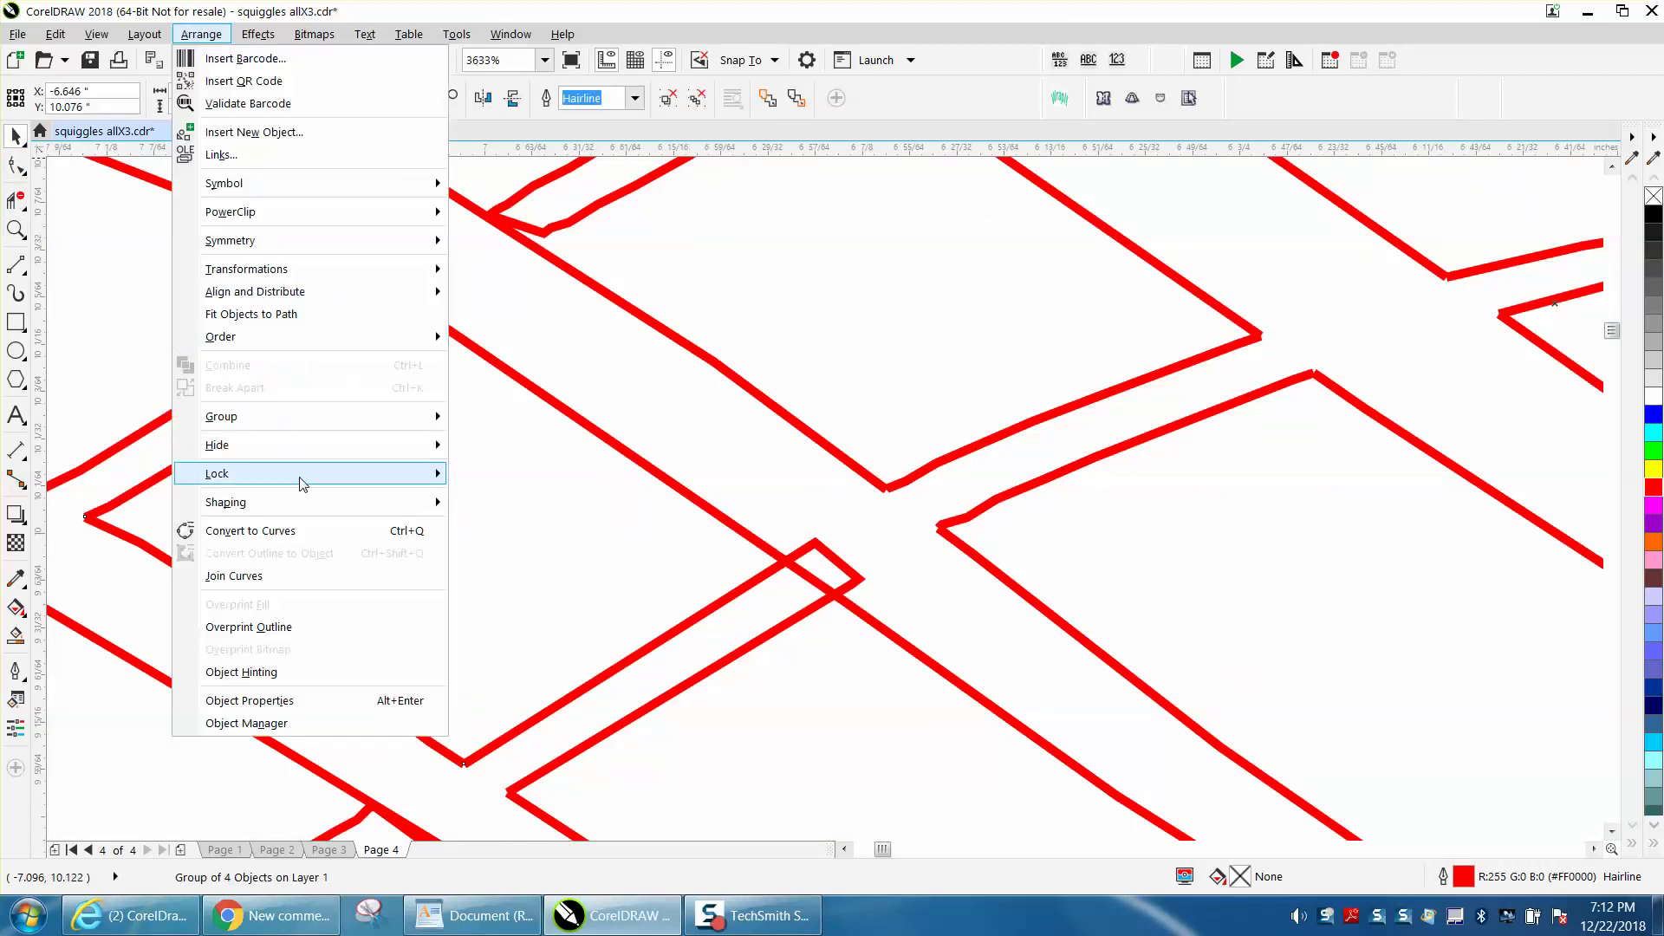
mouse_move(299, 424)
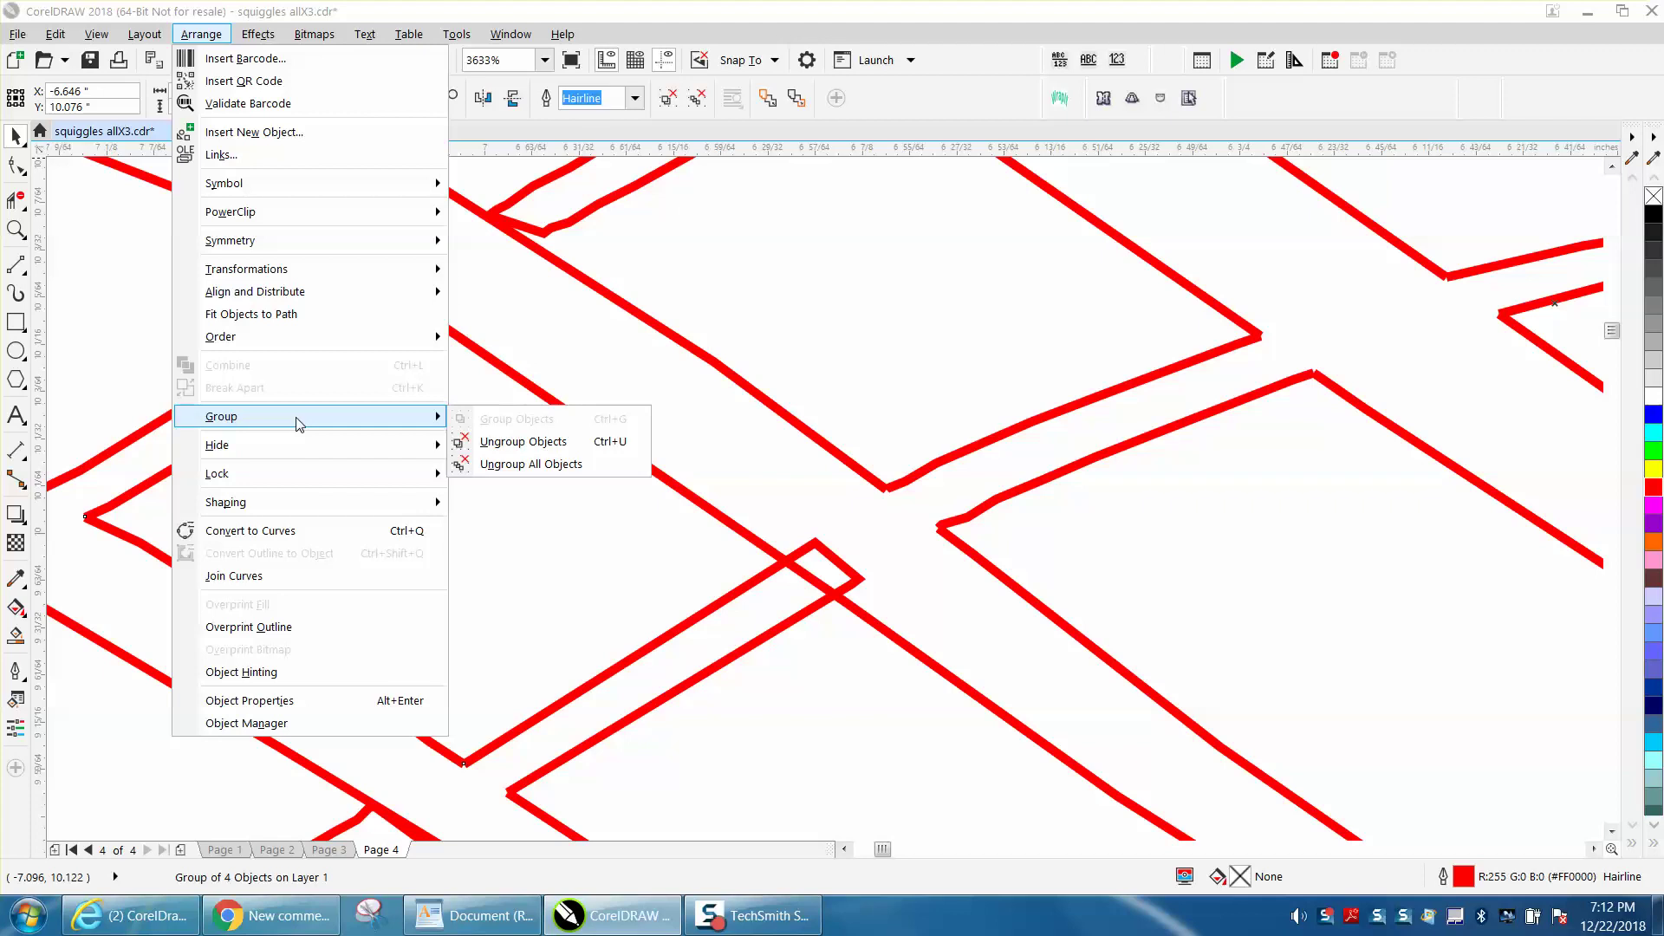
left_click(472, 441)
Move the nodes at the messy crossing up and to the right with the Shape tool.
key("F10")
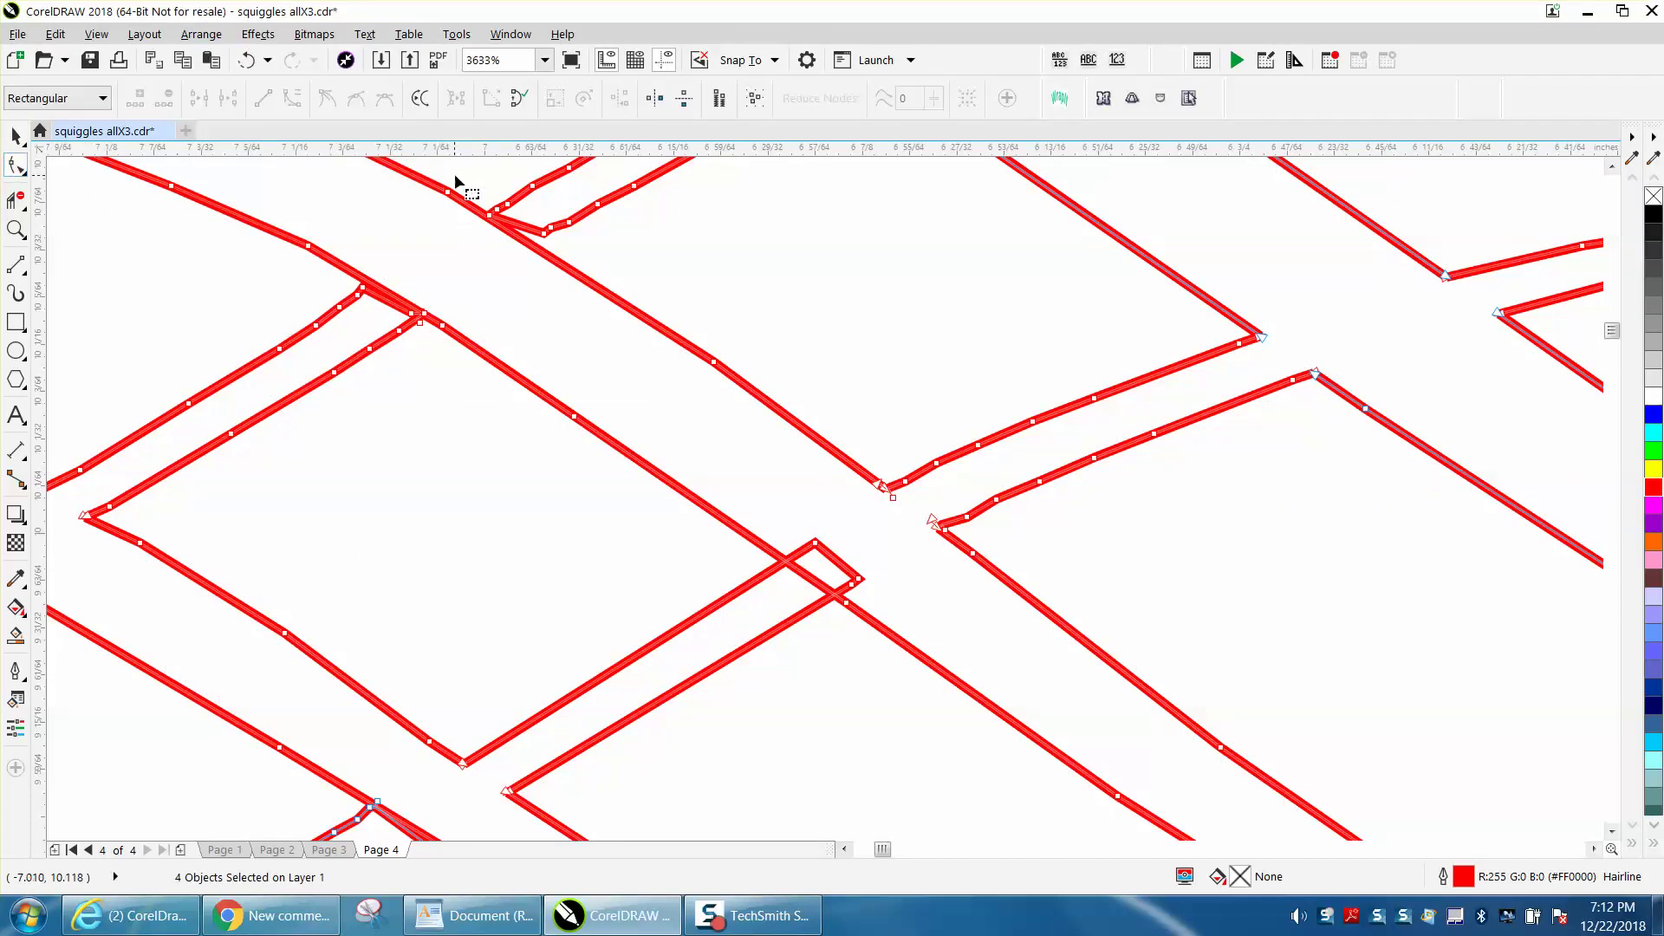
left_click_drag(458, 202, 513, 254)
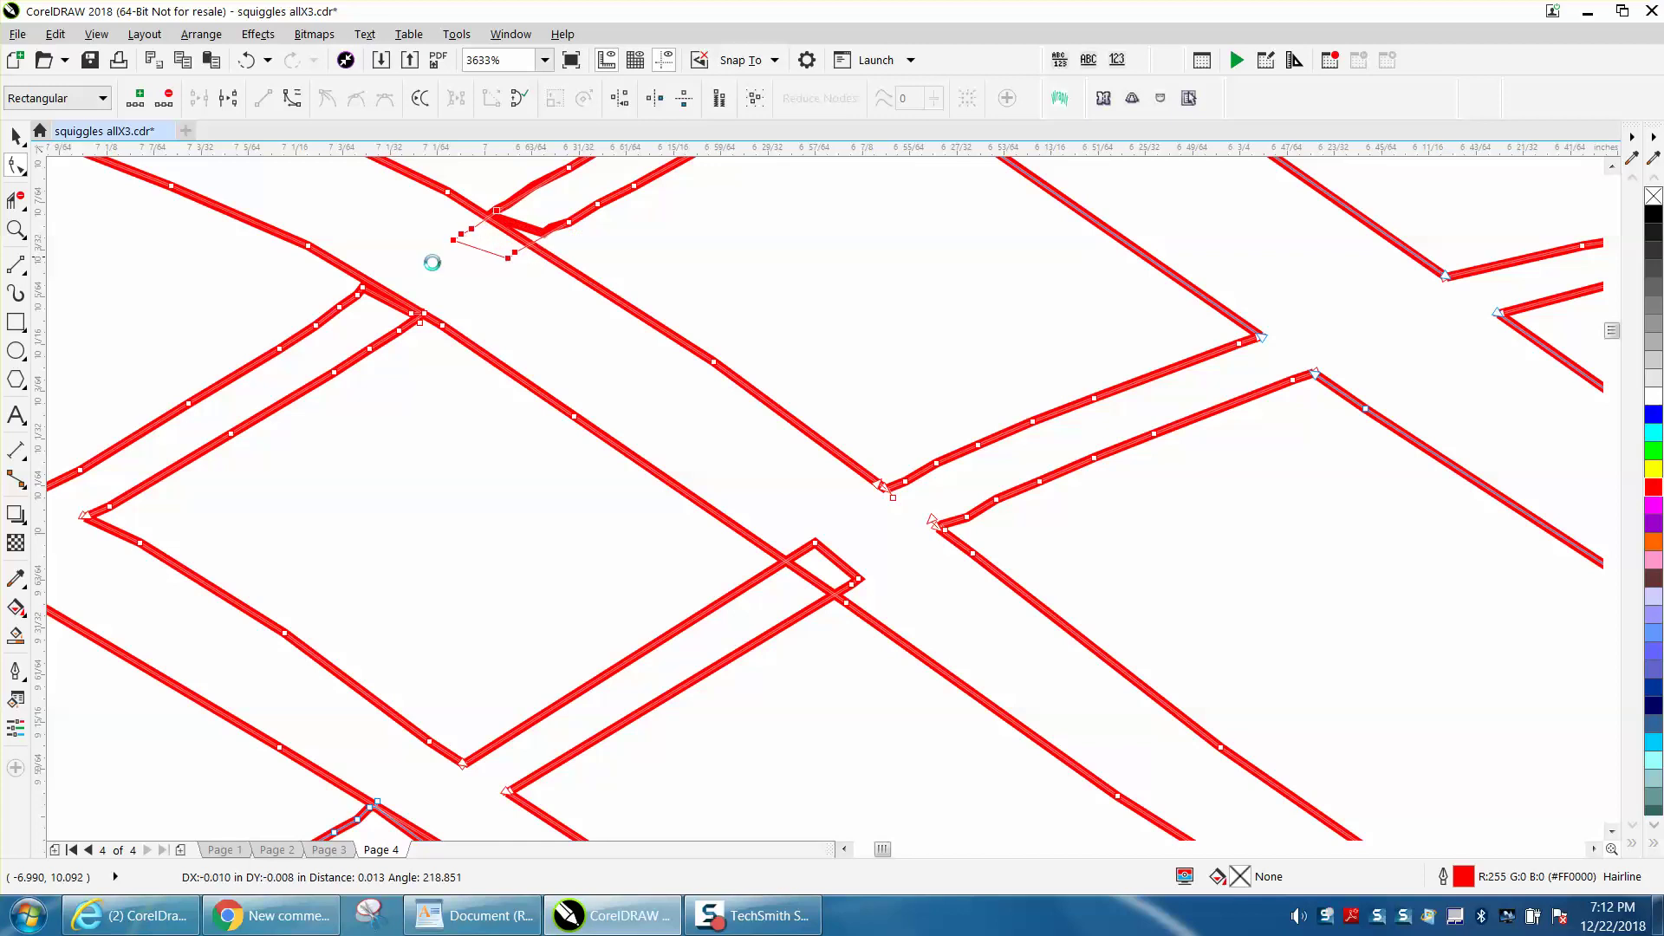
left_click_drag(438, 341, 451, 305)
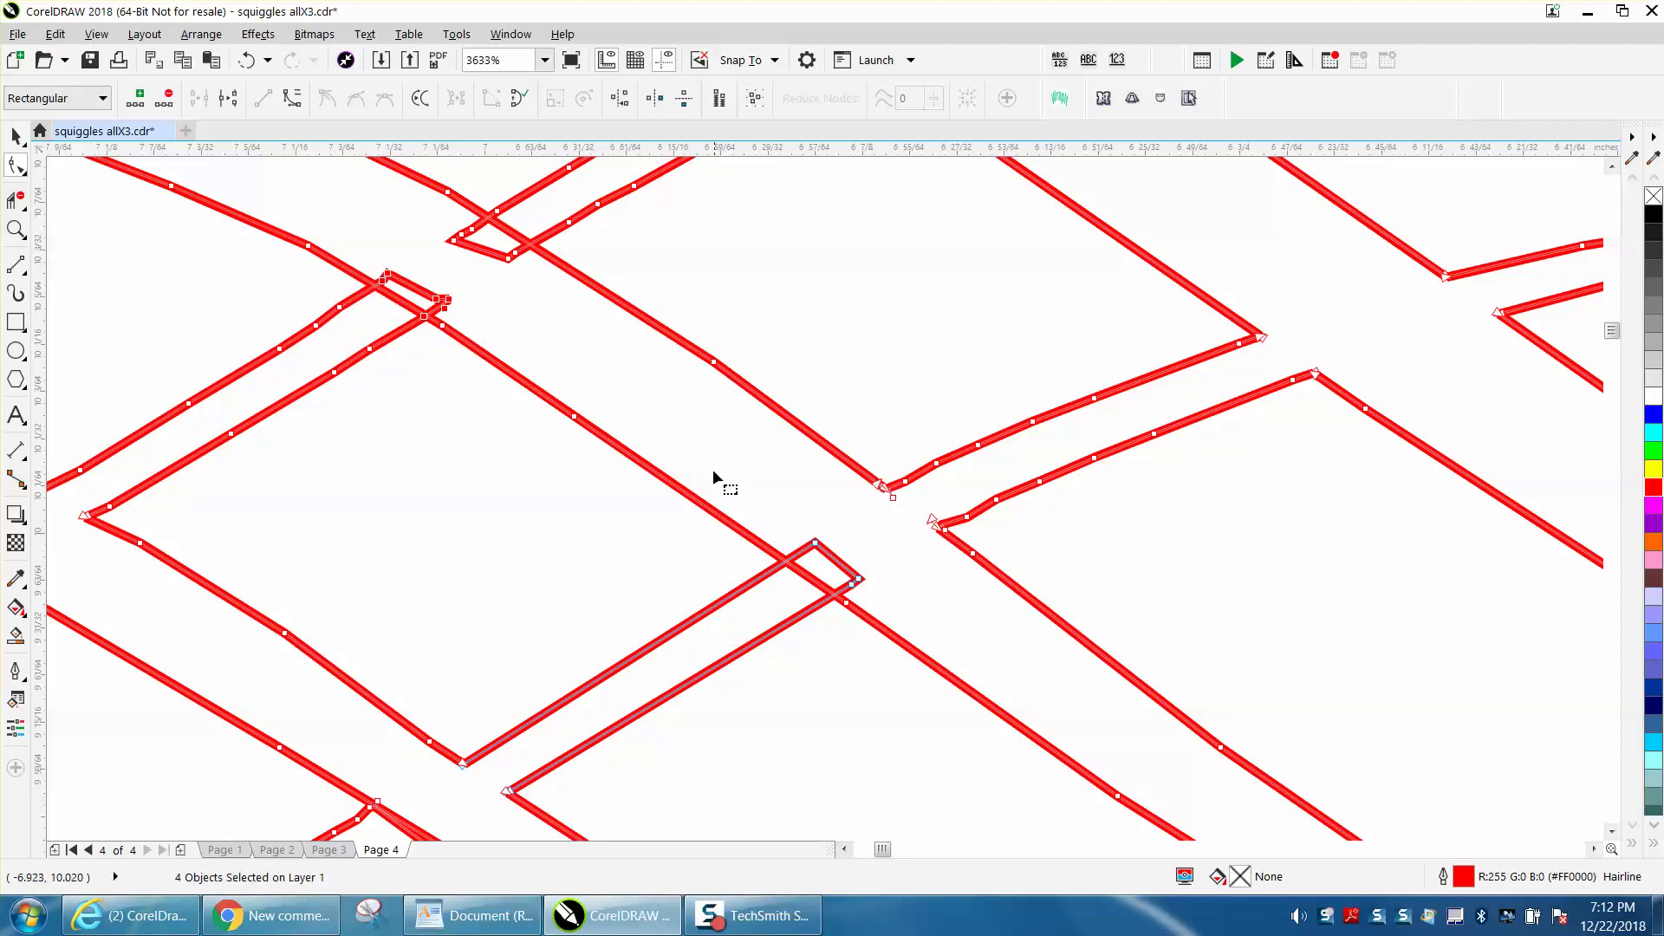
Smear away the three small loops at the band crossings.
left_click(16, 201)
mouse_move(415, 278)
left_mouse_down()
mouse_move(397, 289)
mouse_move(409, 295)
left_mouse_up()
left_click_drag(484, 241, 493, 242)
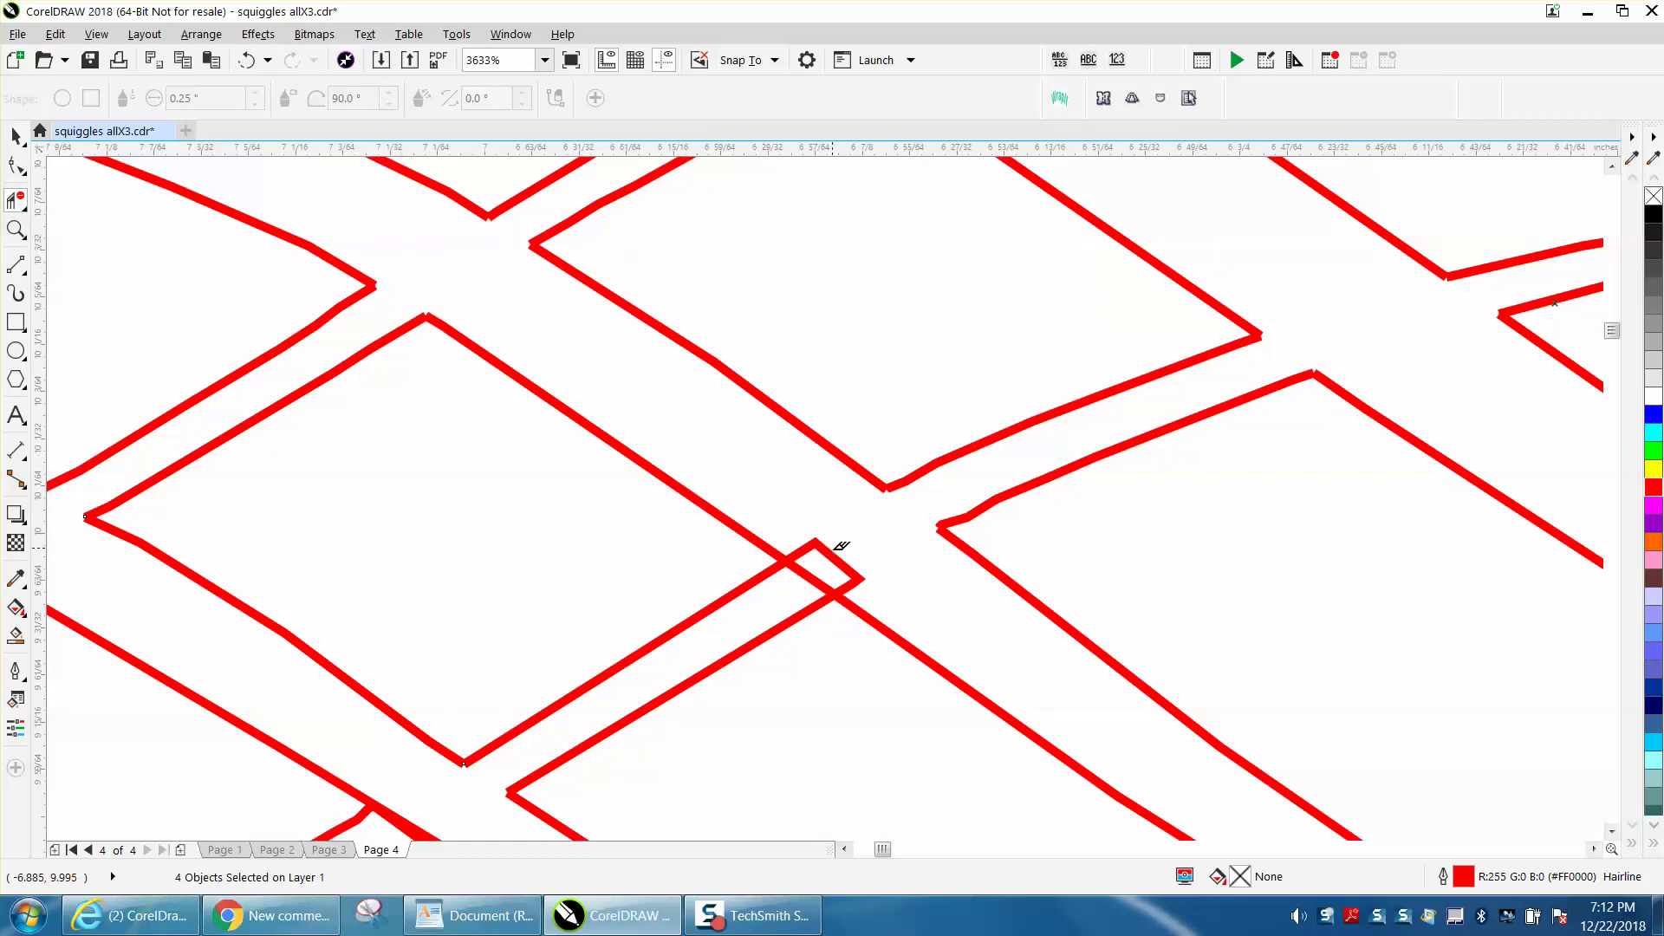
left_click_drag(835, 544, 836, 556)
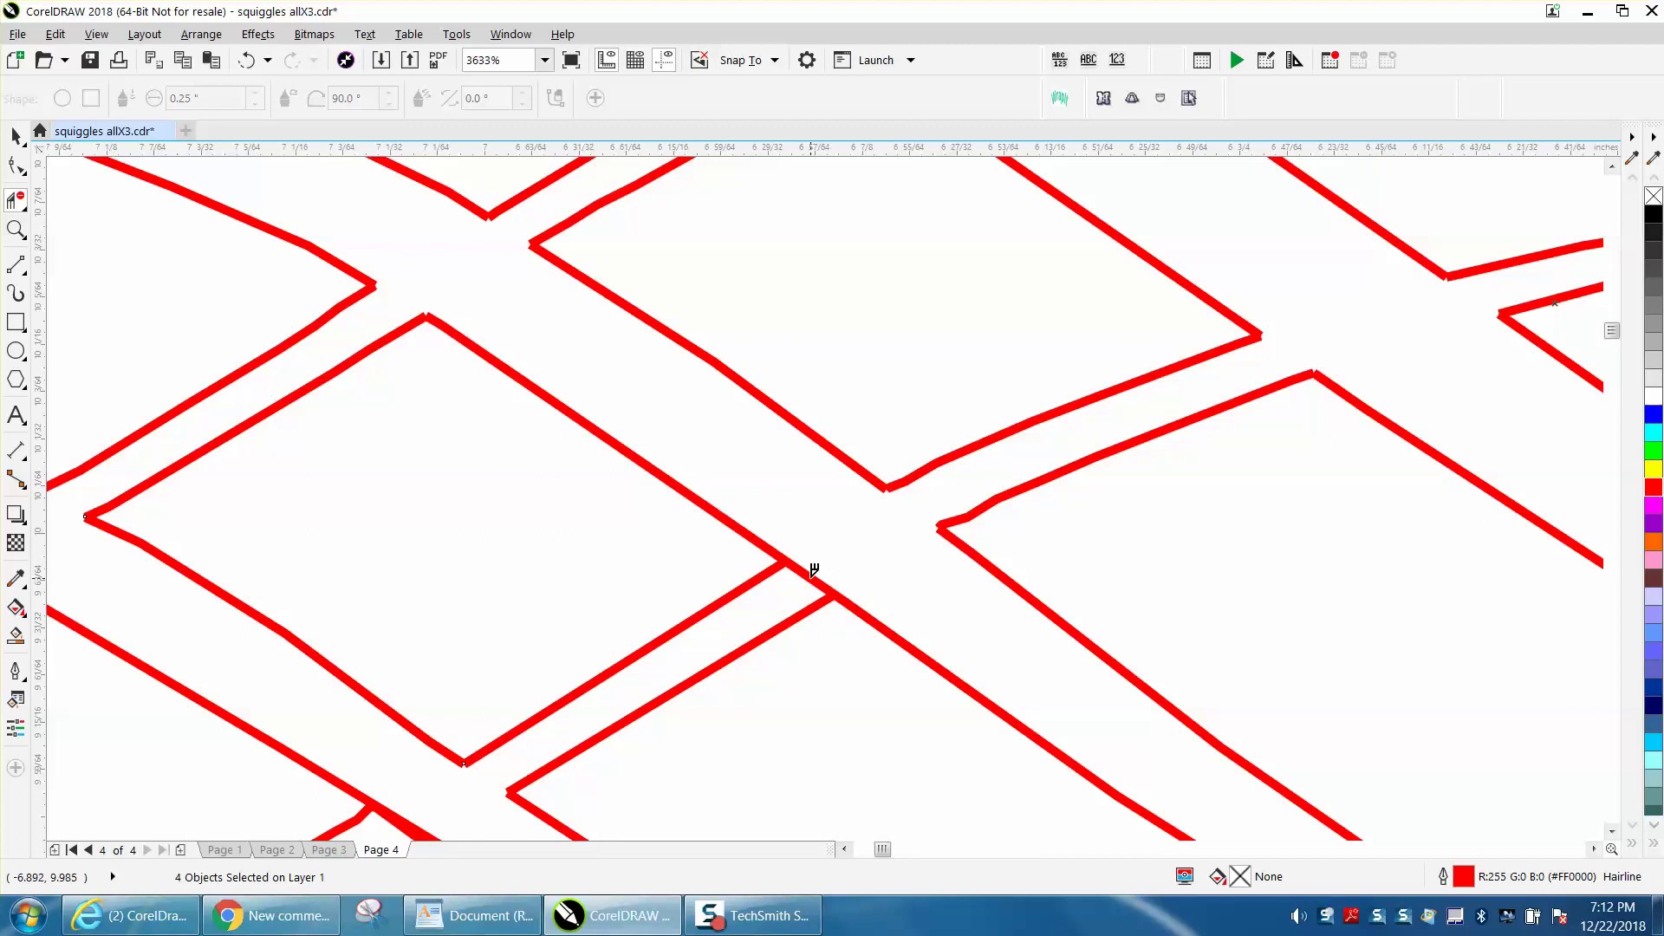
scroll(806, 565, "down", 2)
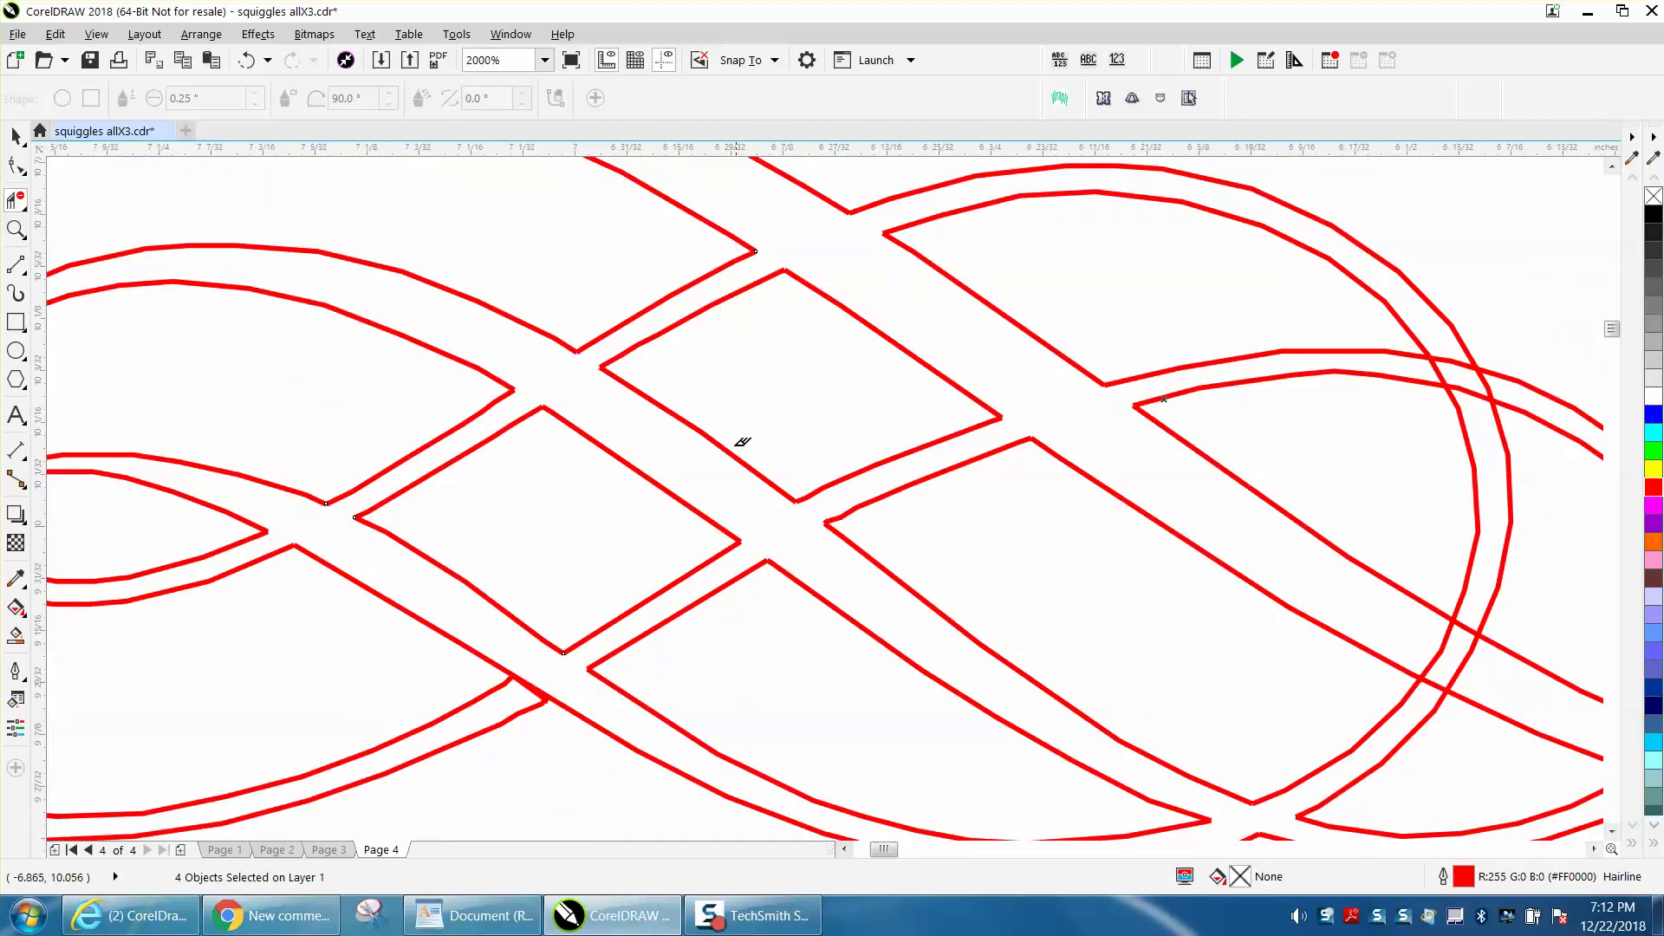
Zoom in on the smoothed crossing and cut the loop's line where it crosses the band.
left_click(16, 229)
left_click_drag(546, 321, 607, 378)
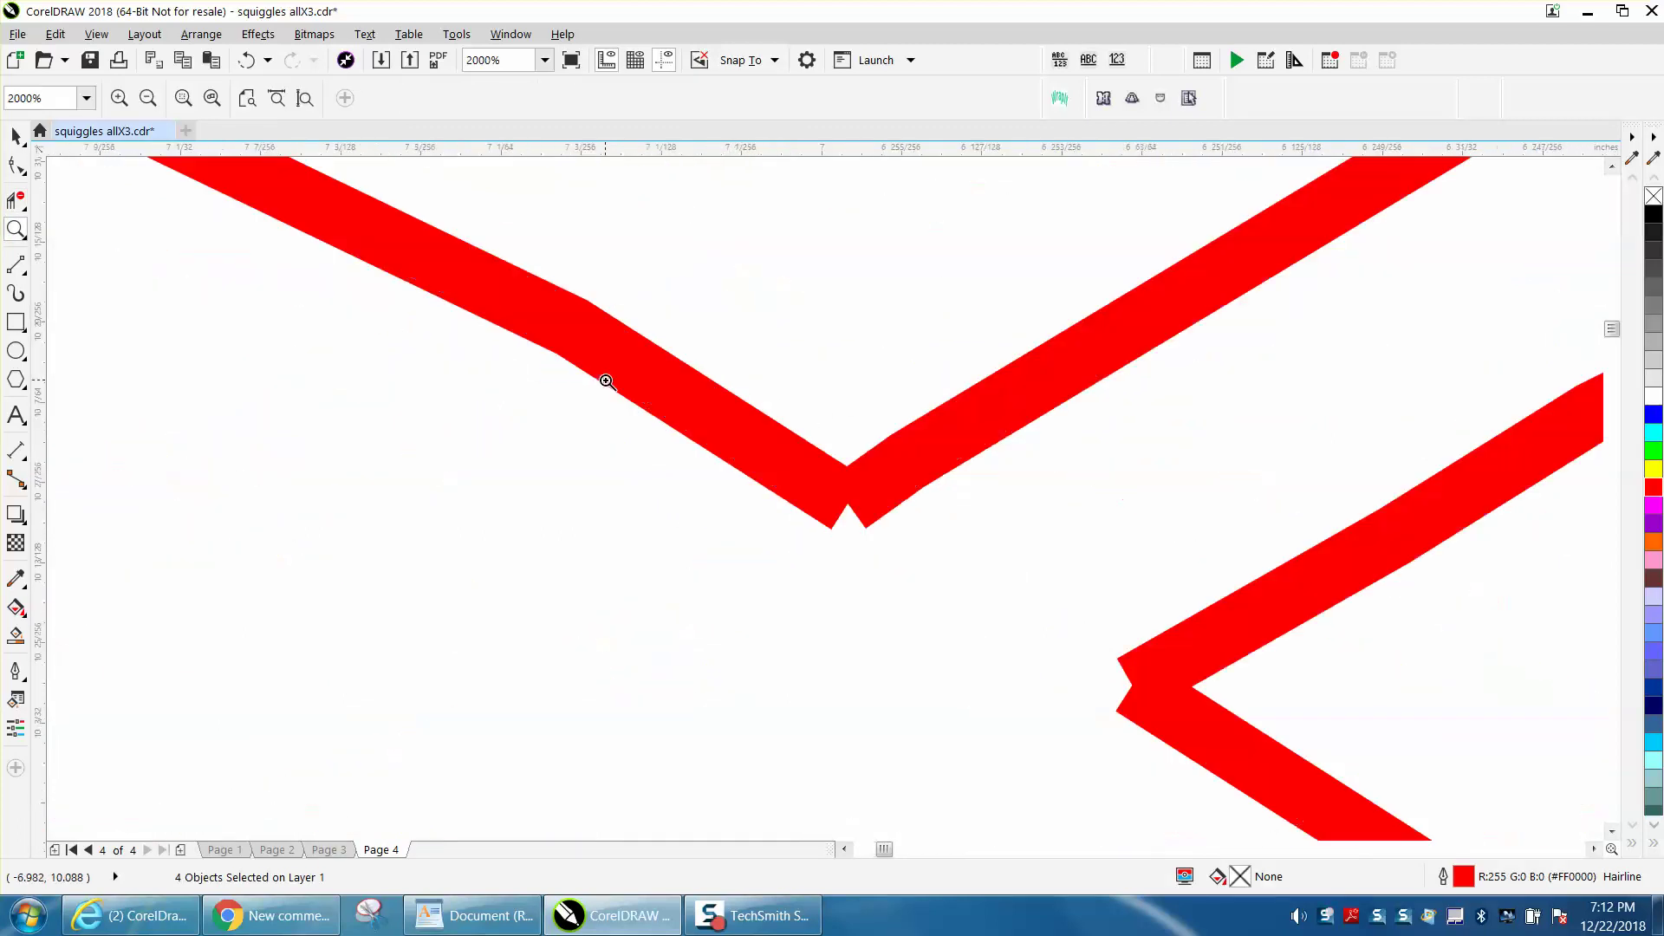
scroll(795, 448, "down", 6)
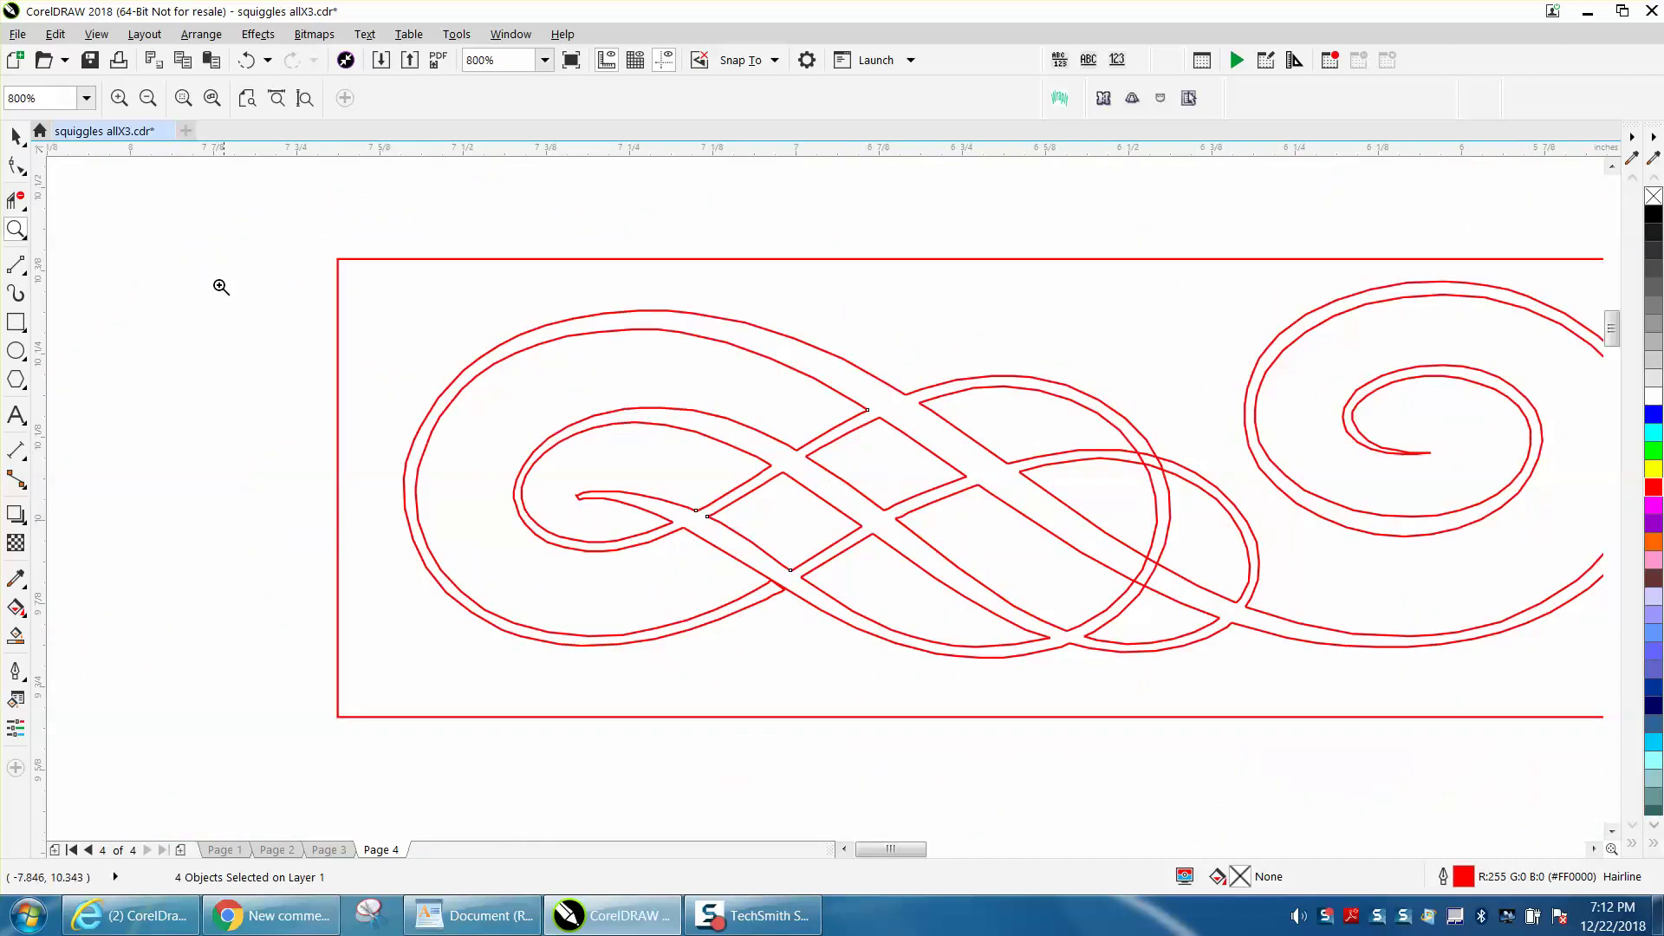
left_click(16, 201)
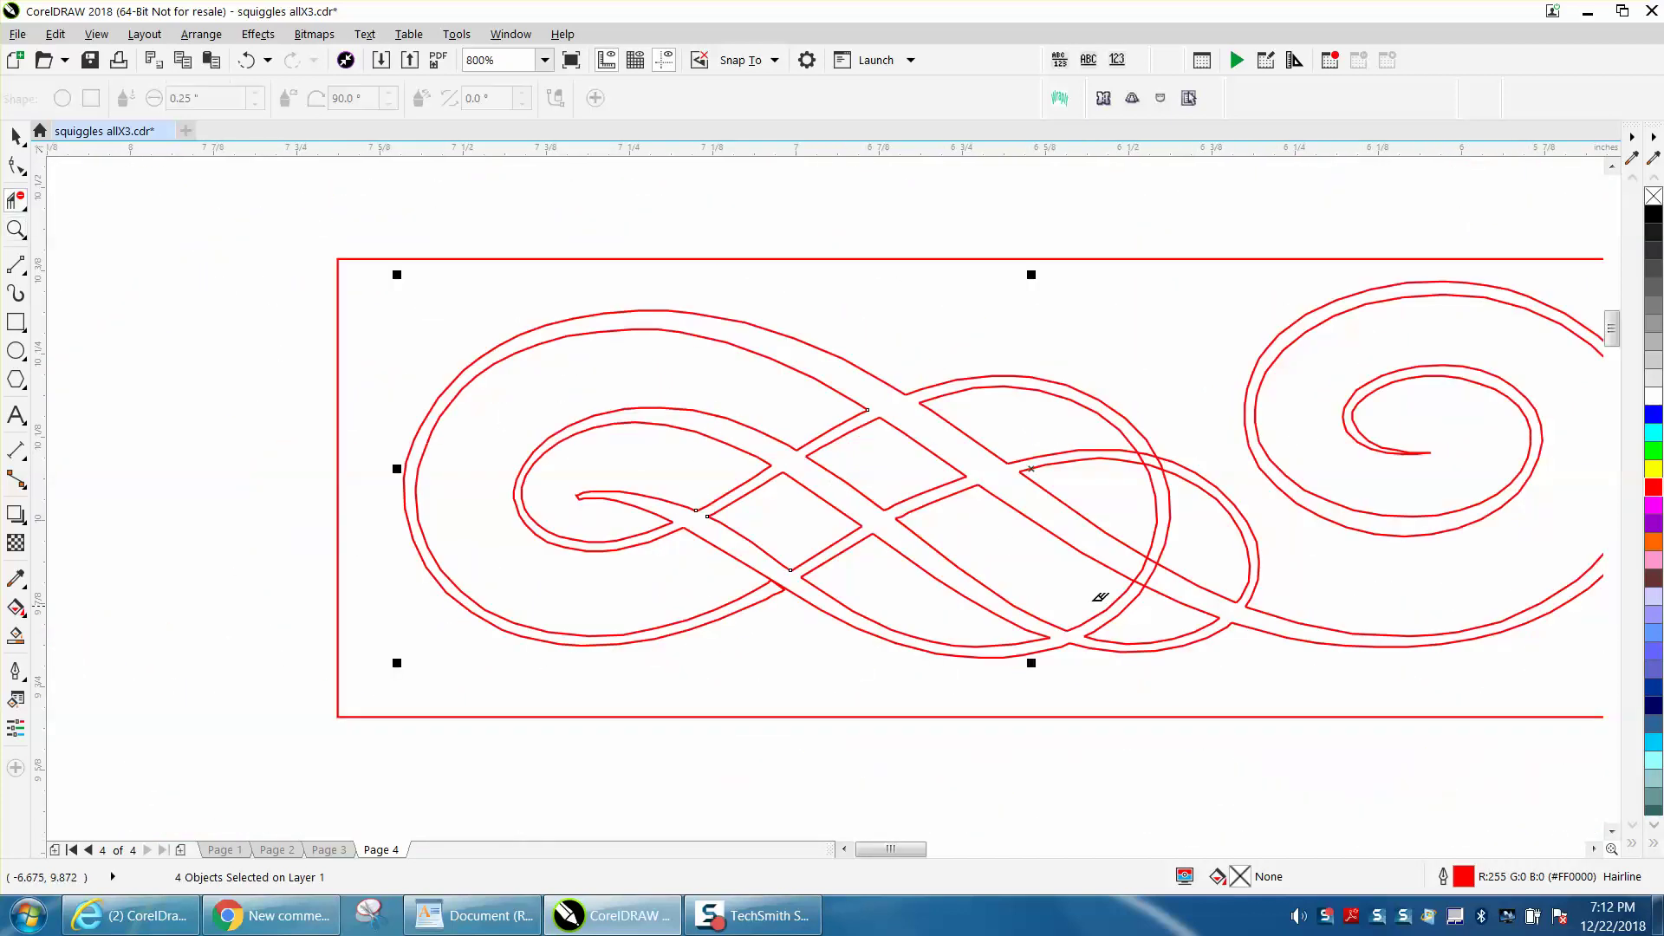
left_click(1152, 556)
scroll(703, 496, "down", 1)
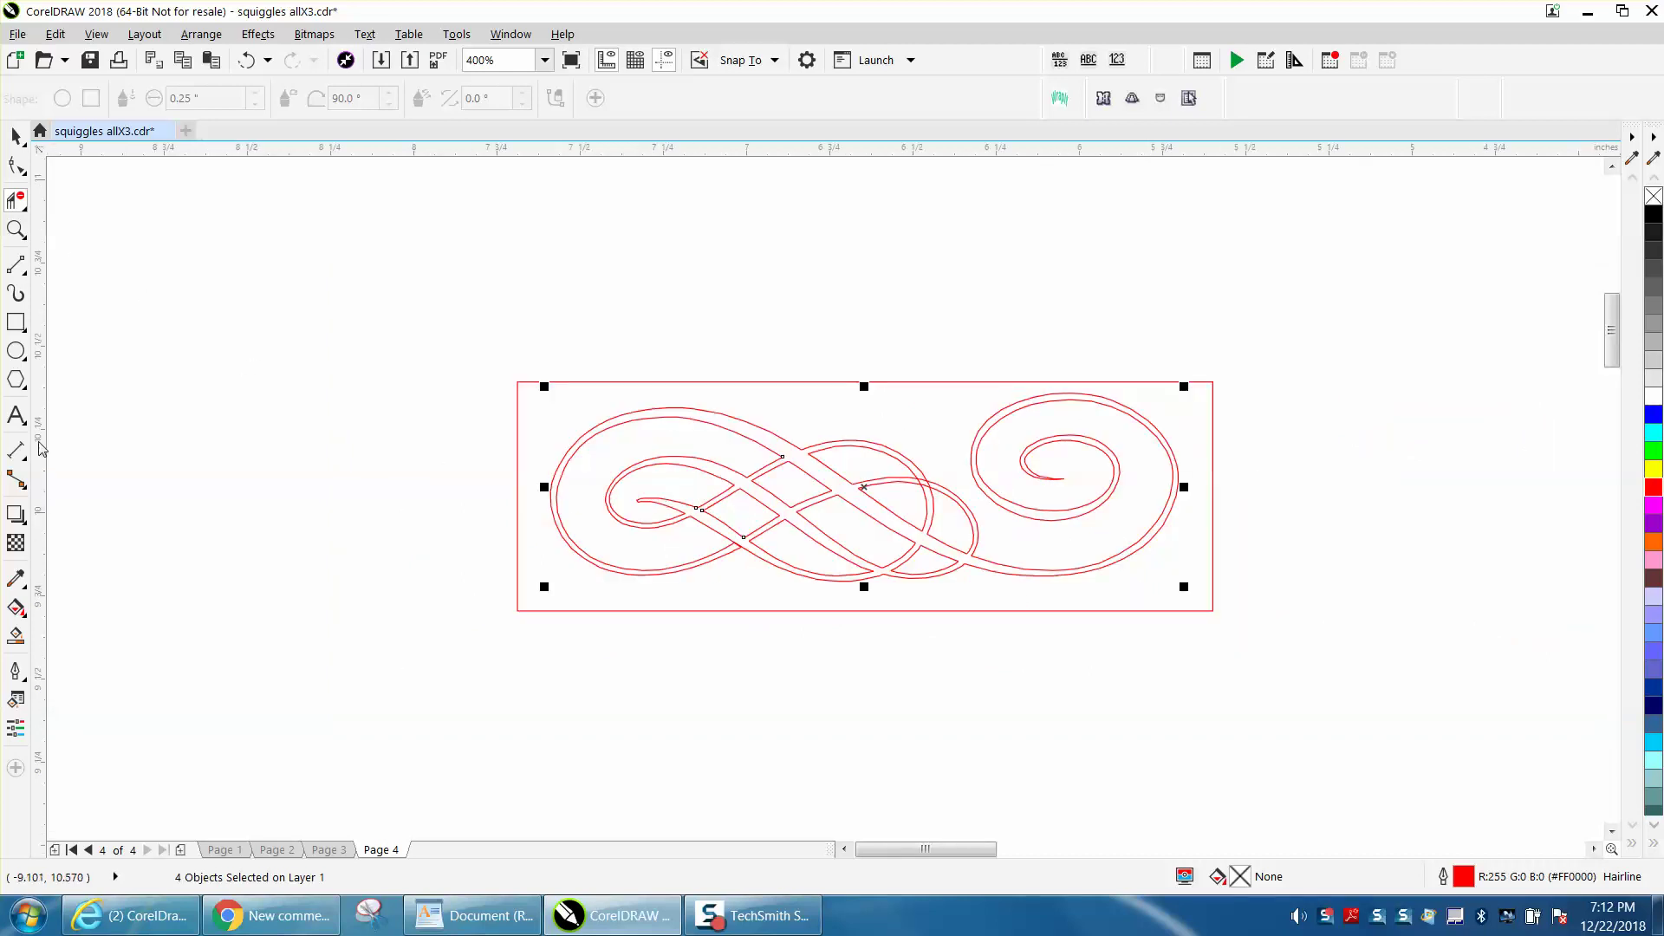
left_click(16, 636)
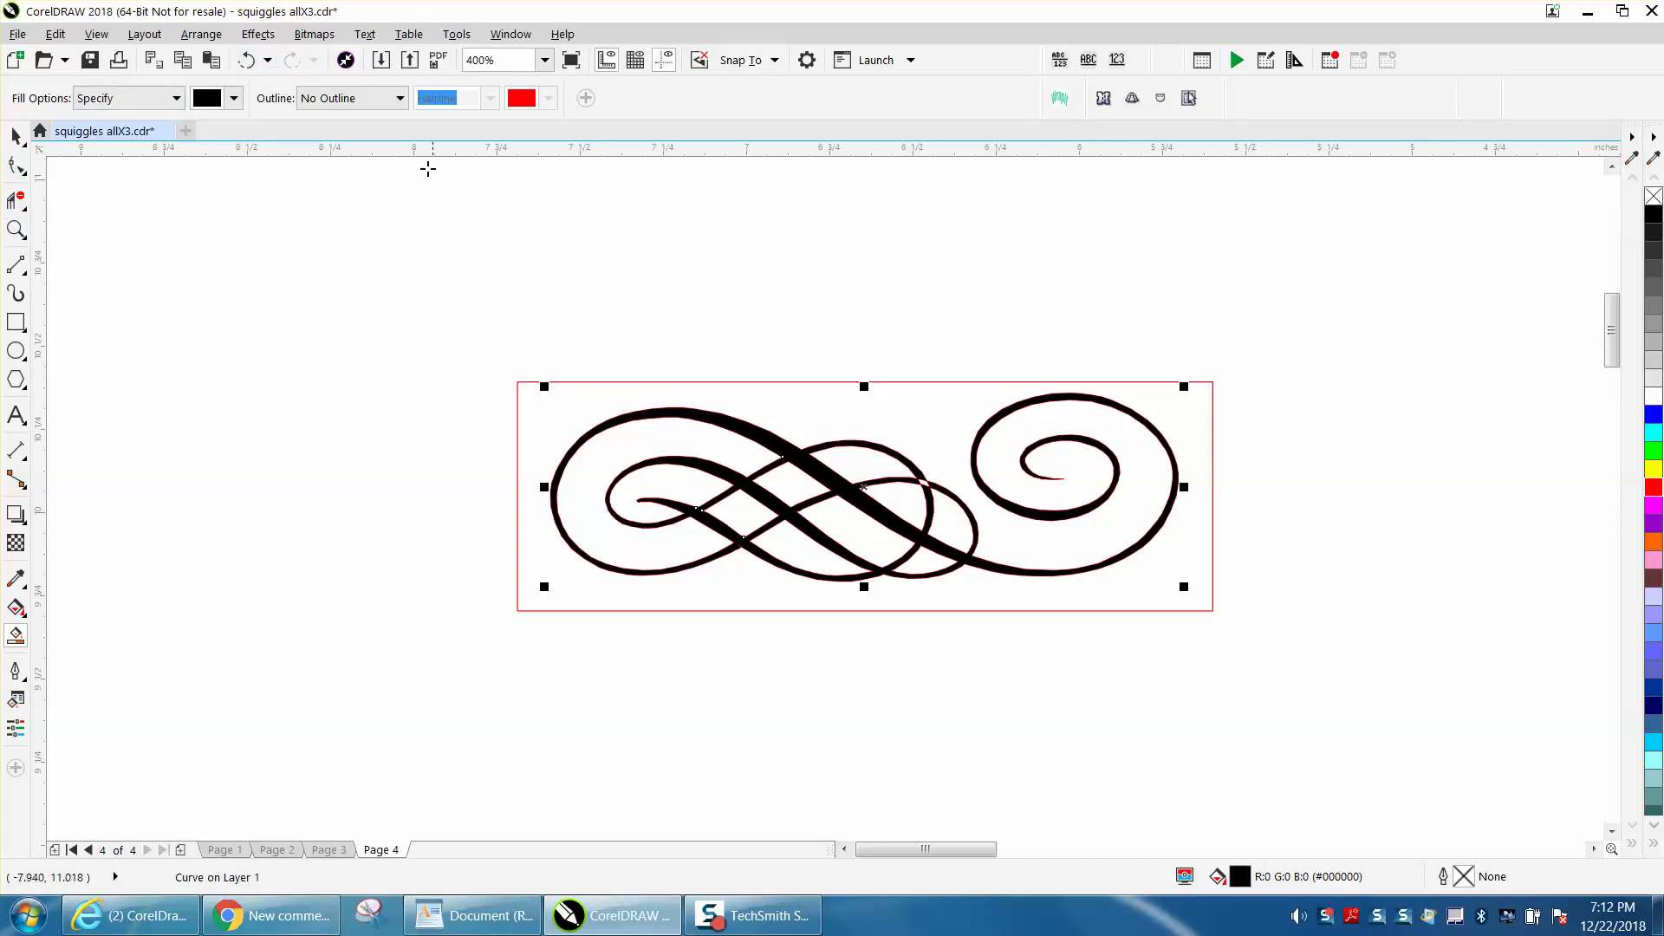
left_click(247, 60)
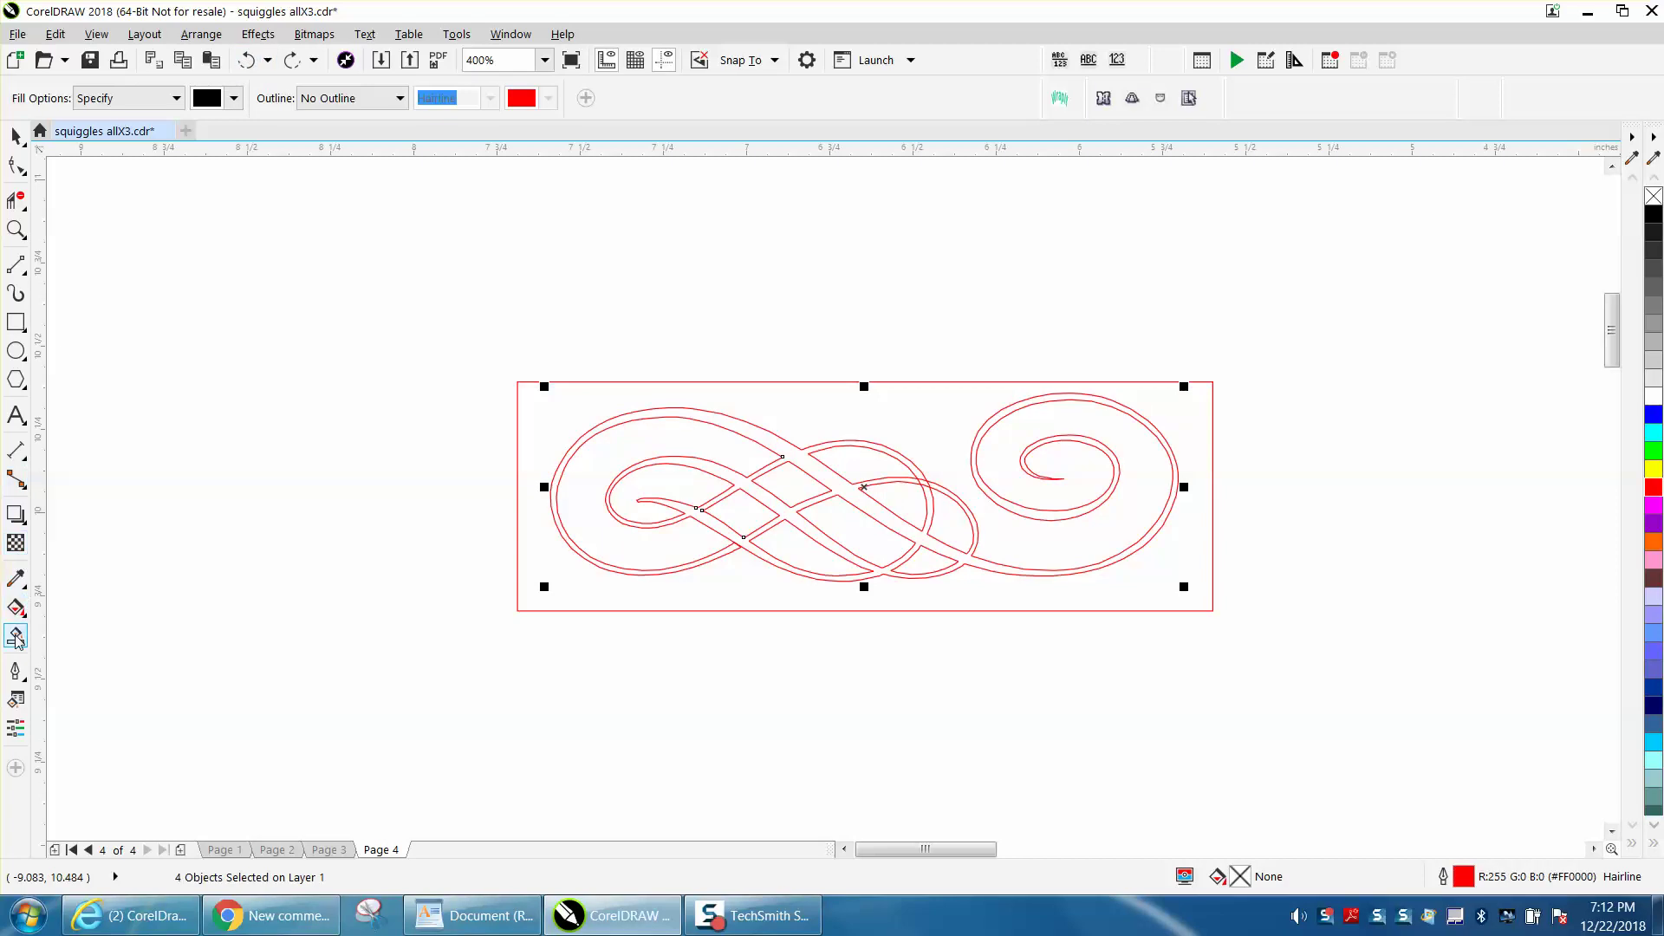
Zoom into a crossing near the top centre and delete its four overlapping curve pieces.
left_click(16, 201)
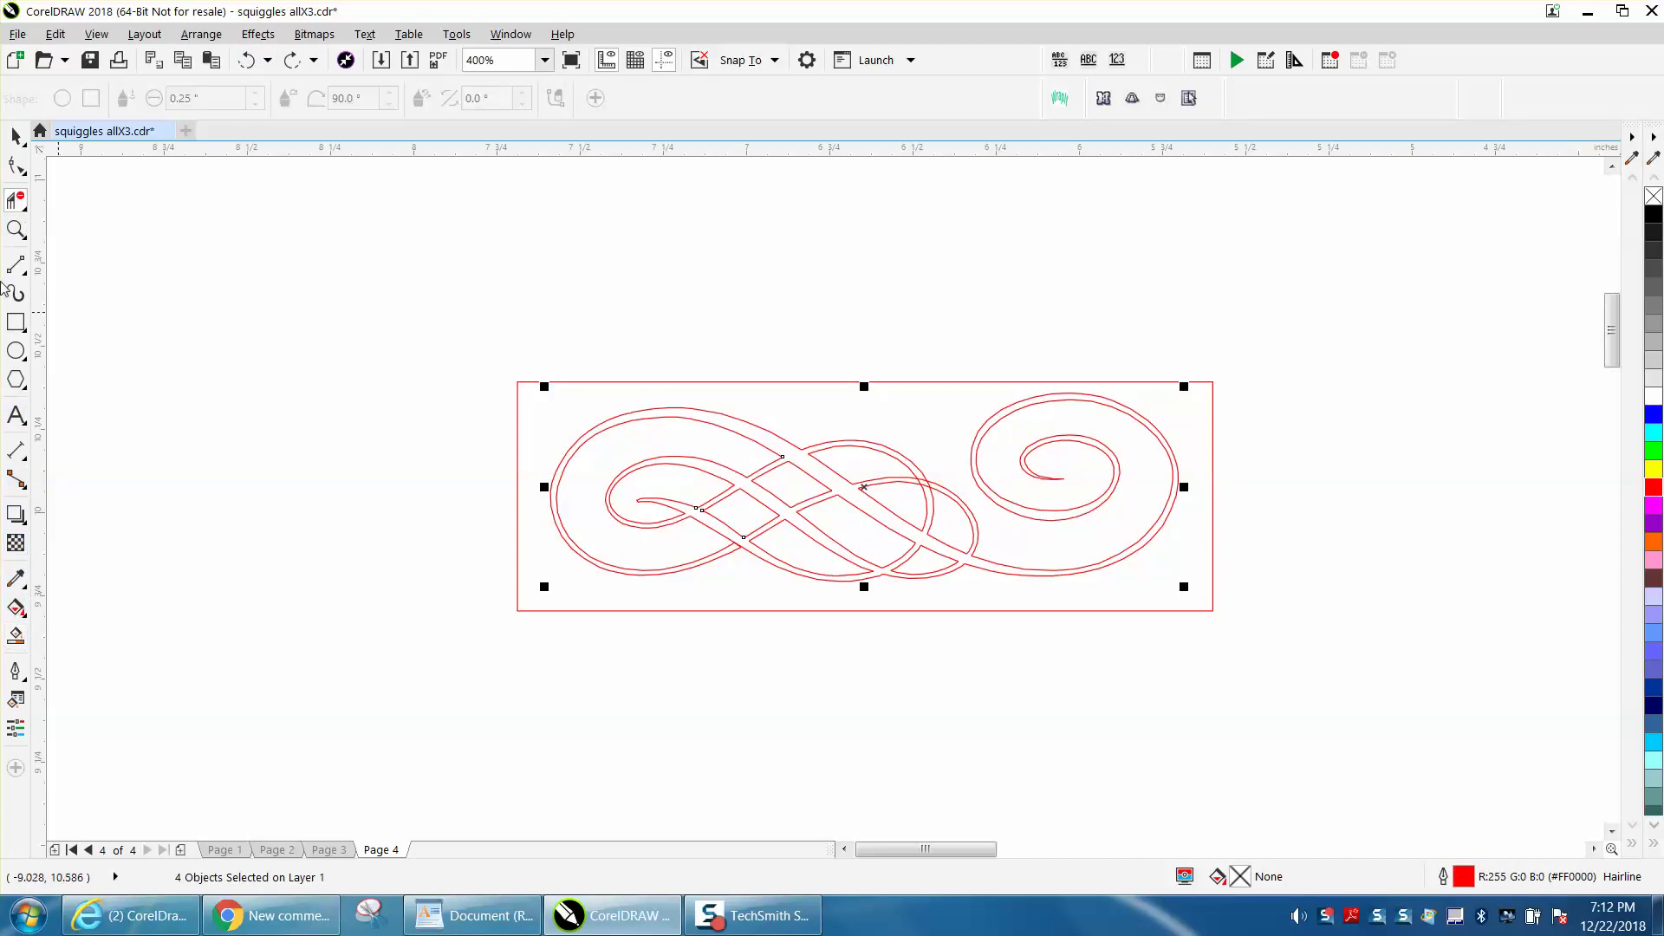
left_click(16, 230)
left_click_drag(772, 435, 1005, 538)
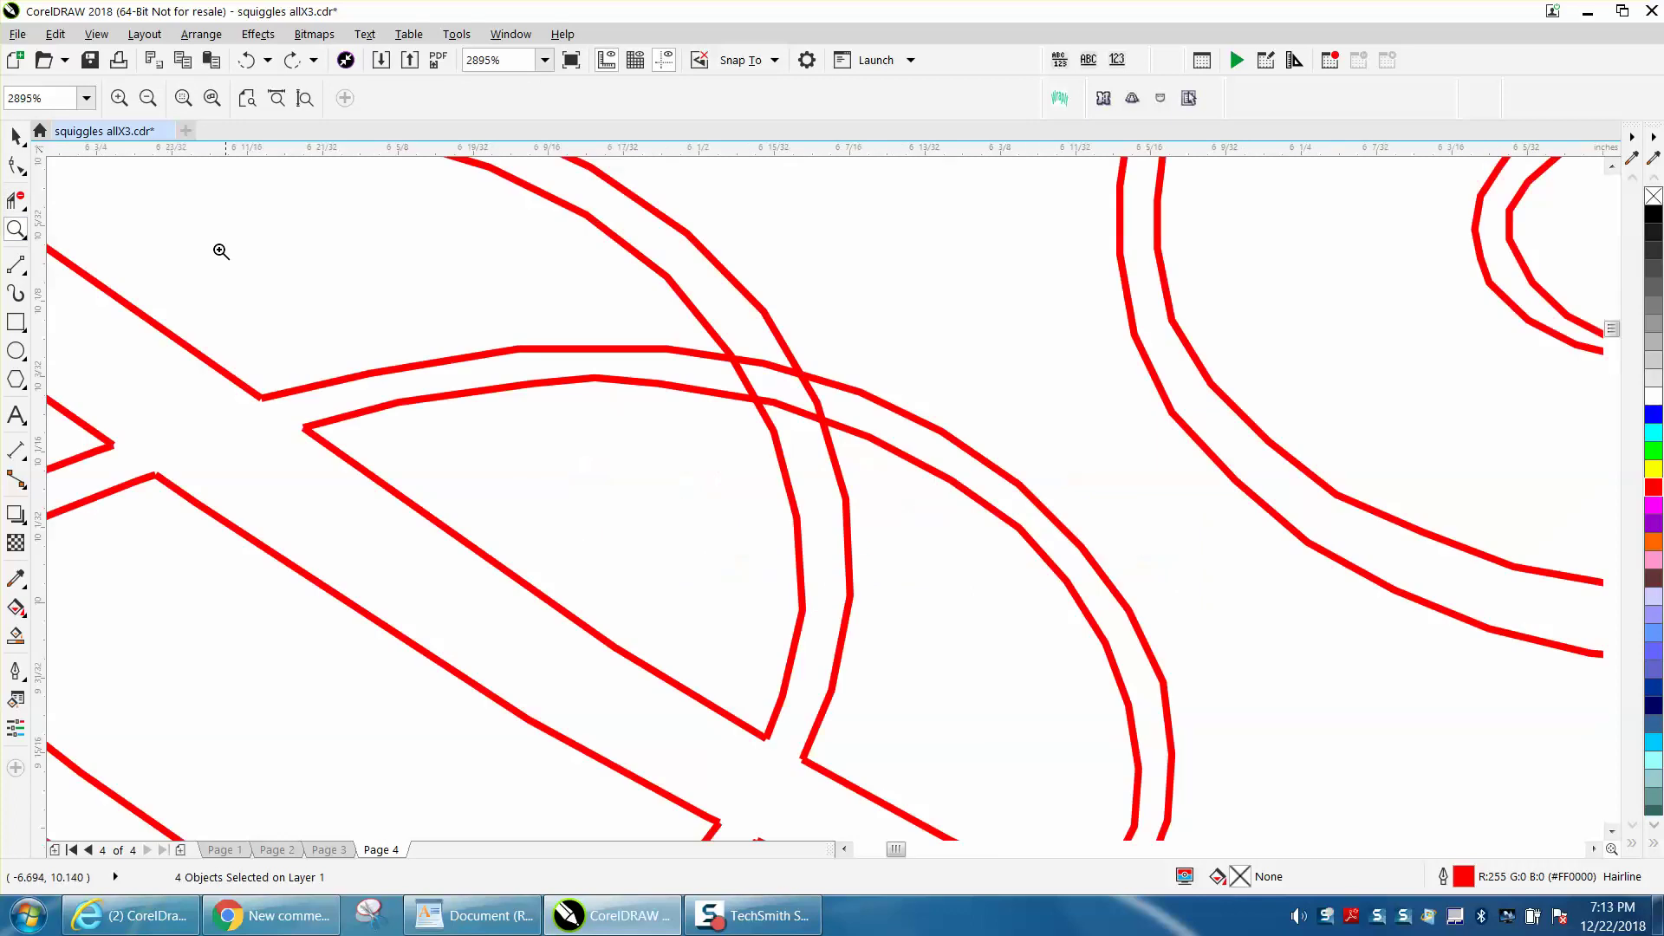
left_click(15, 200)
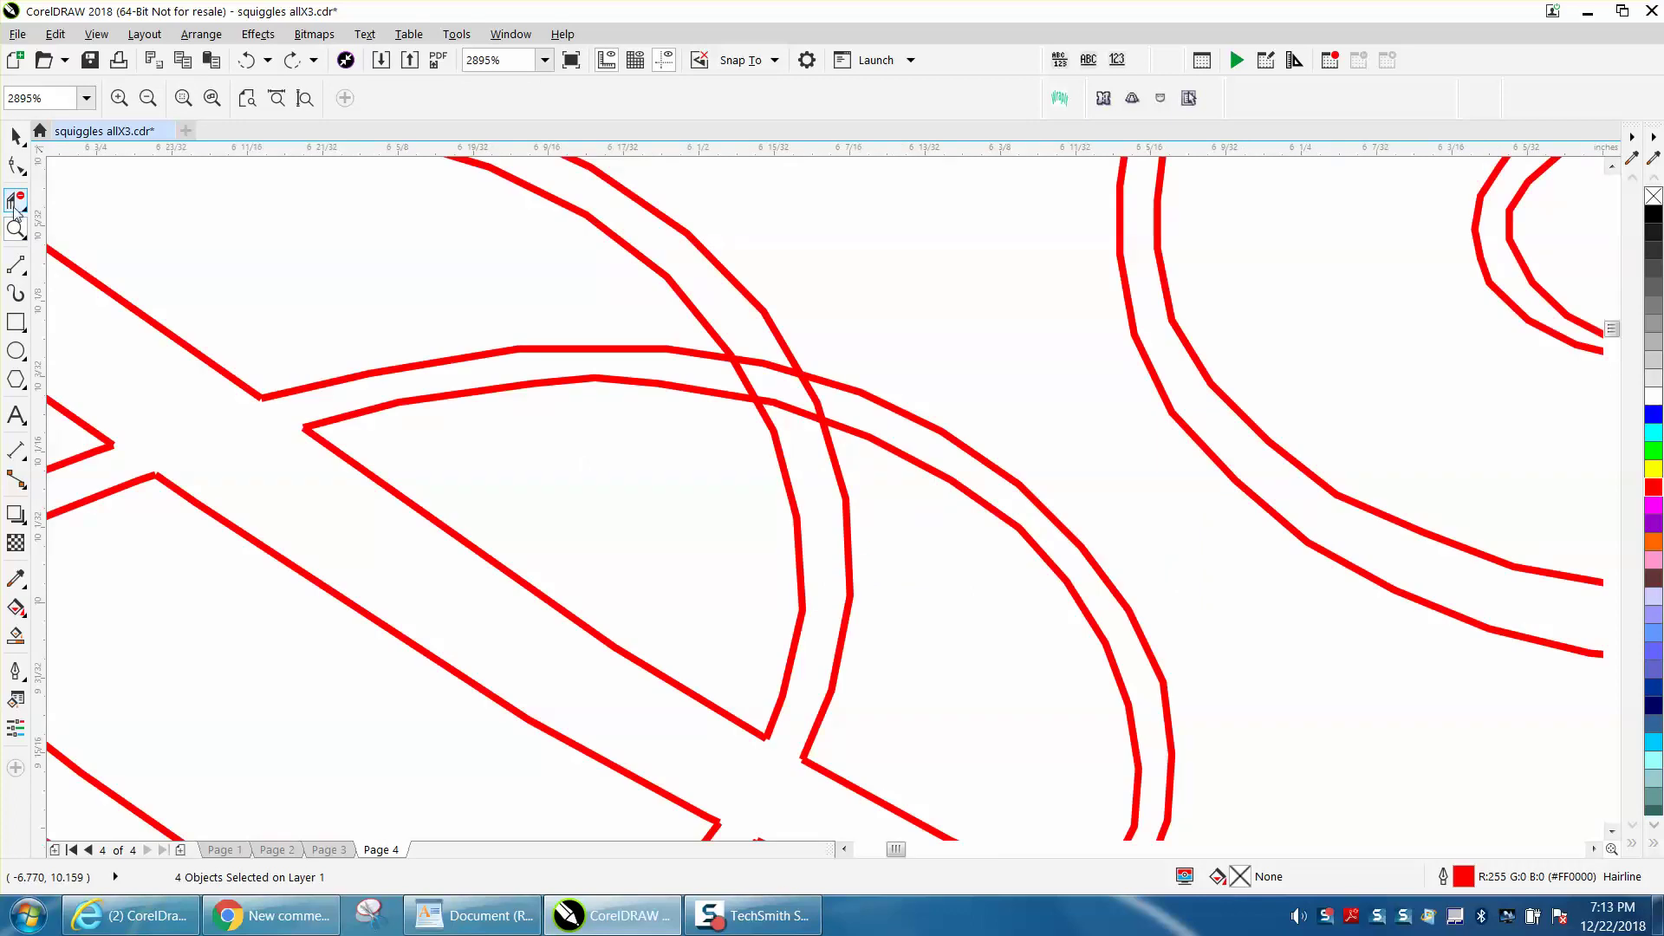
left_click(780, 358)
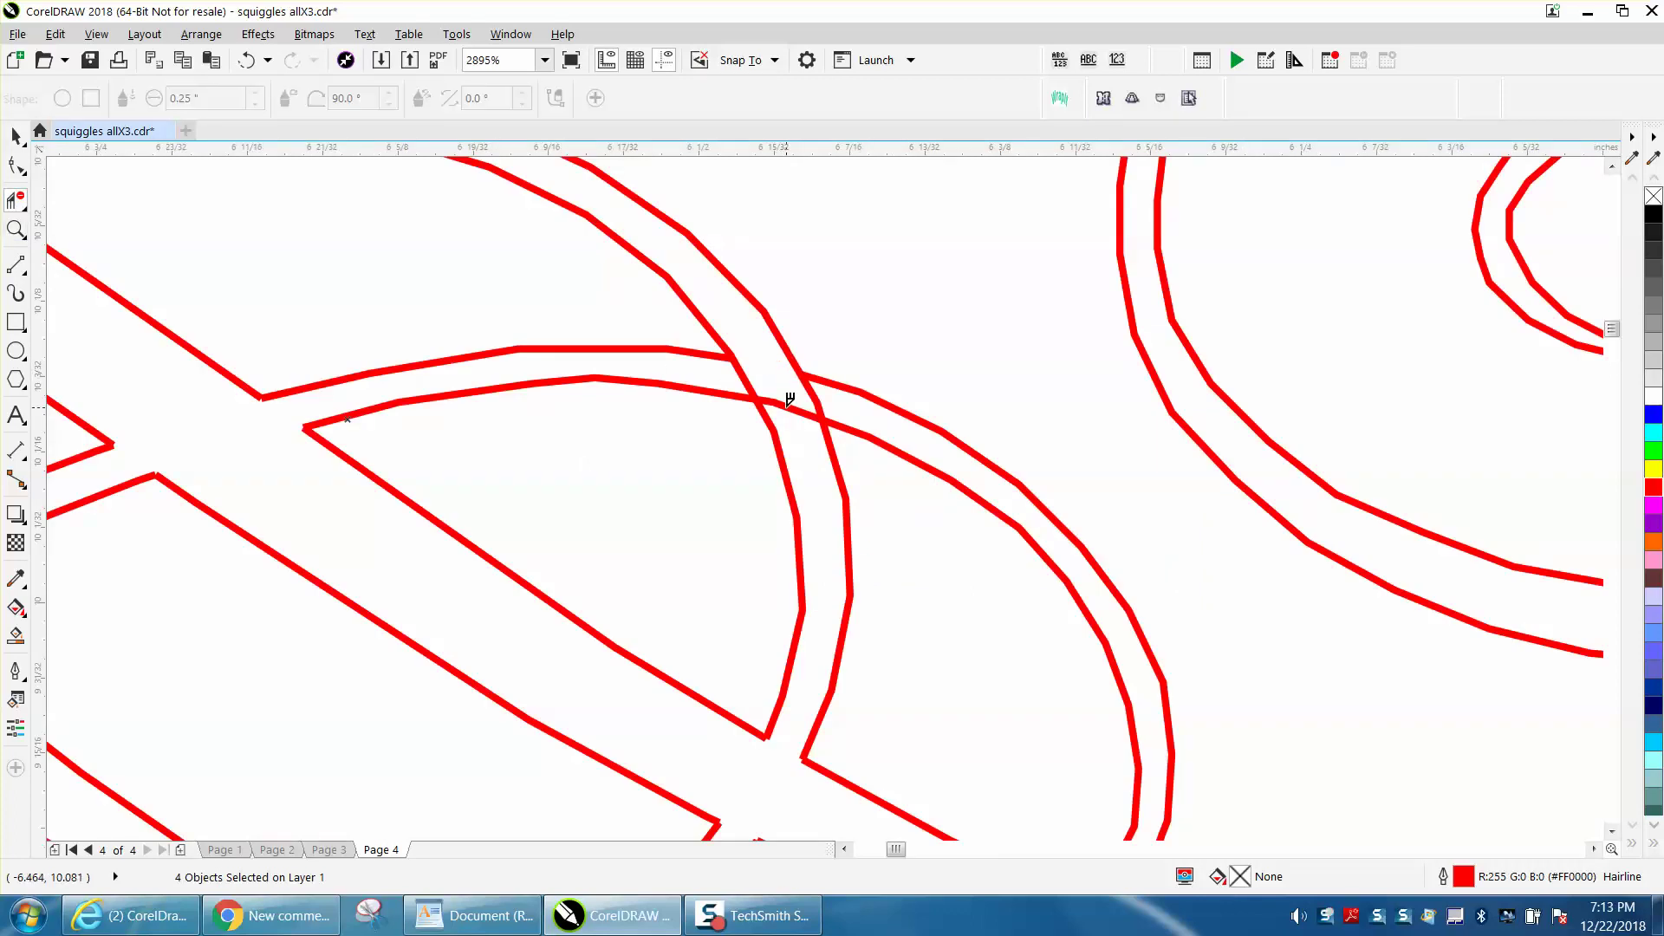
left_click(789, 401)
left_click(743, 369)
left_click(825, 393)
scroll(762, 399, "down", 5)
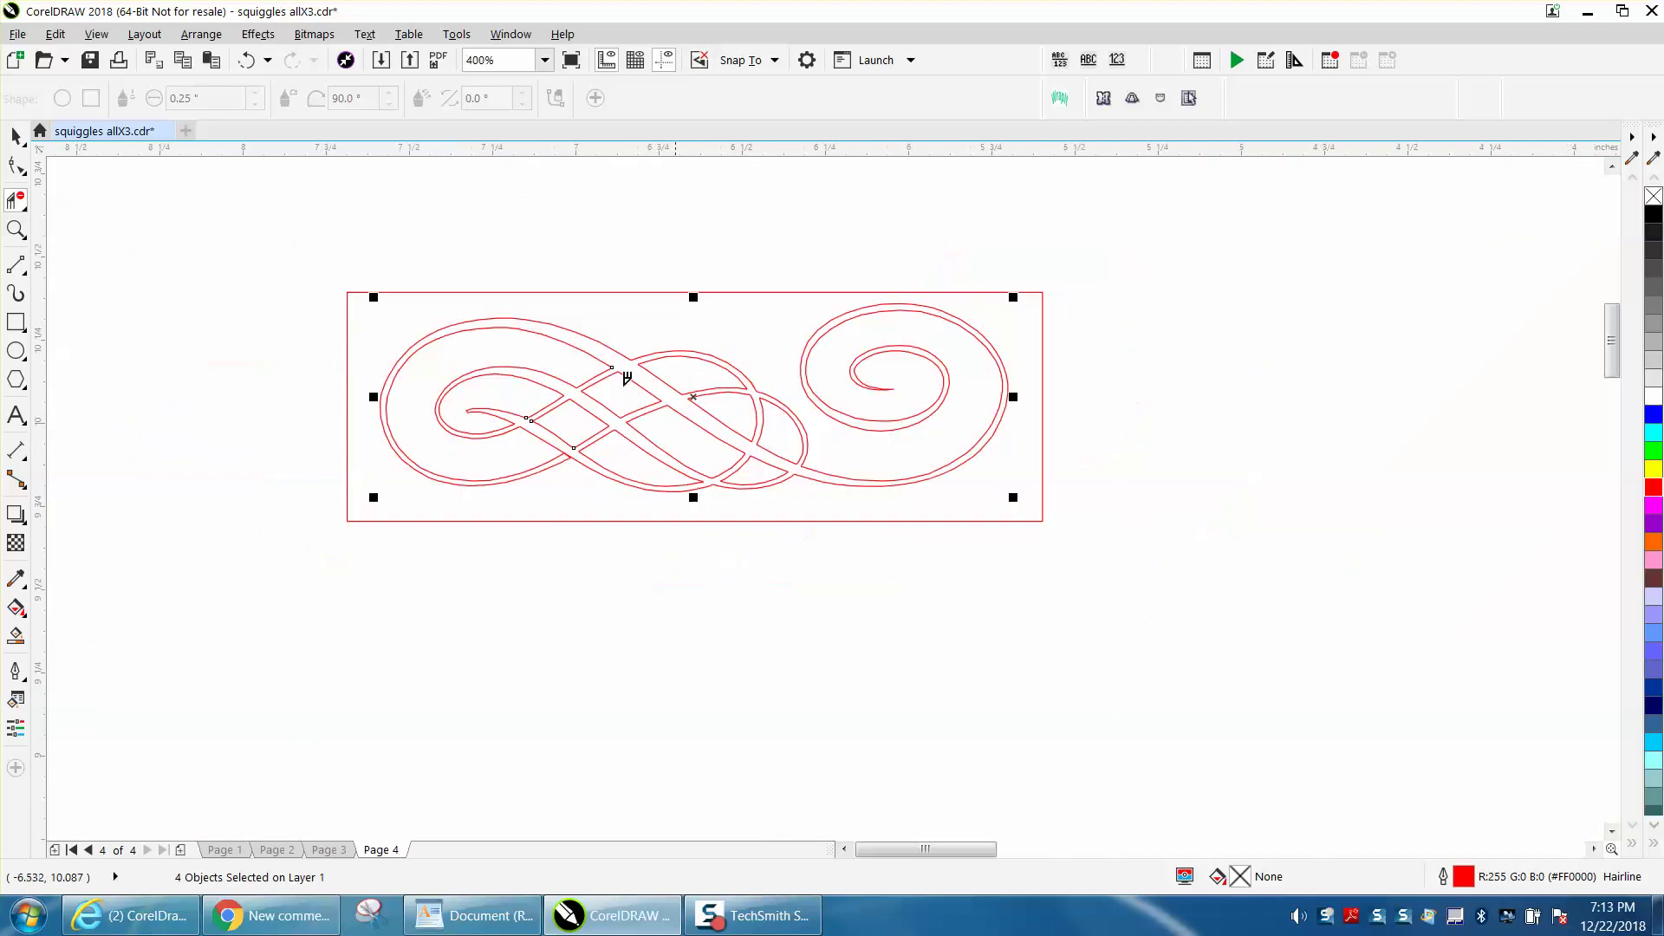
Smart-fill the squiggle, drag the new shape below the original, and remove its fill.
left_click(16, 635)
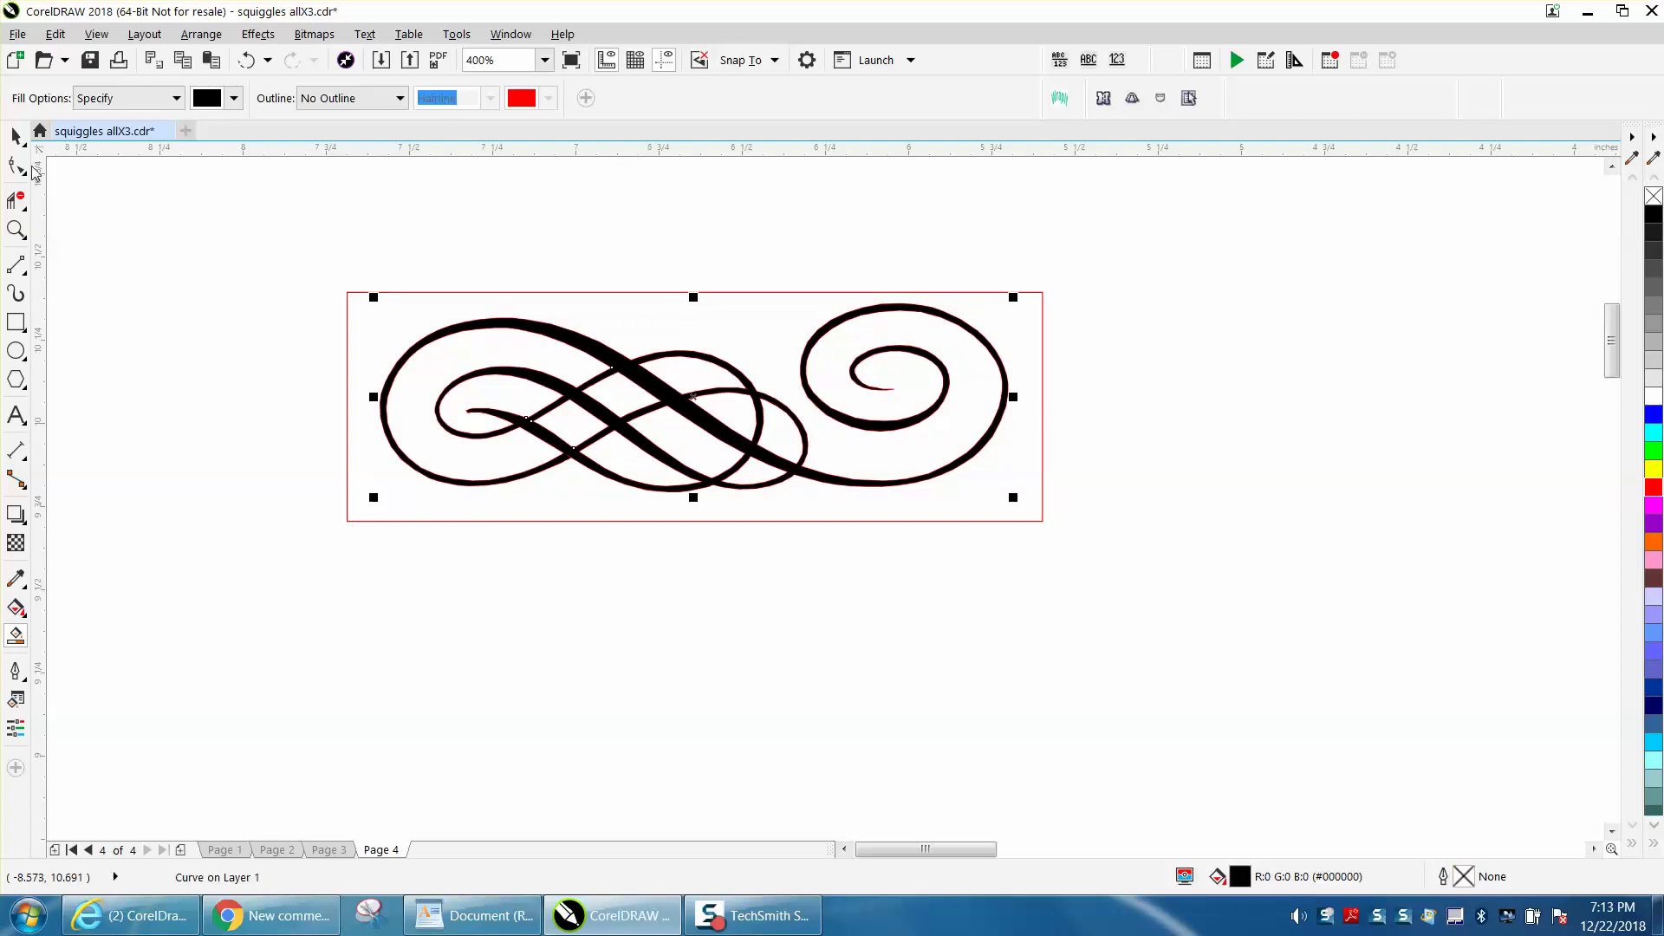
key("space")
left_click_drag(695, 423, 727, 661)
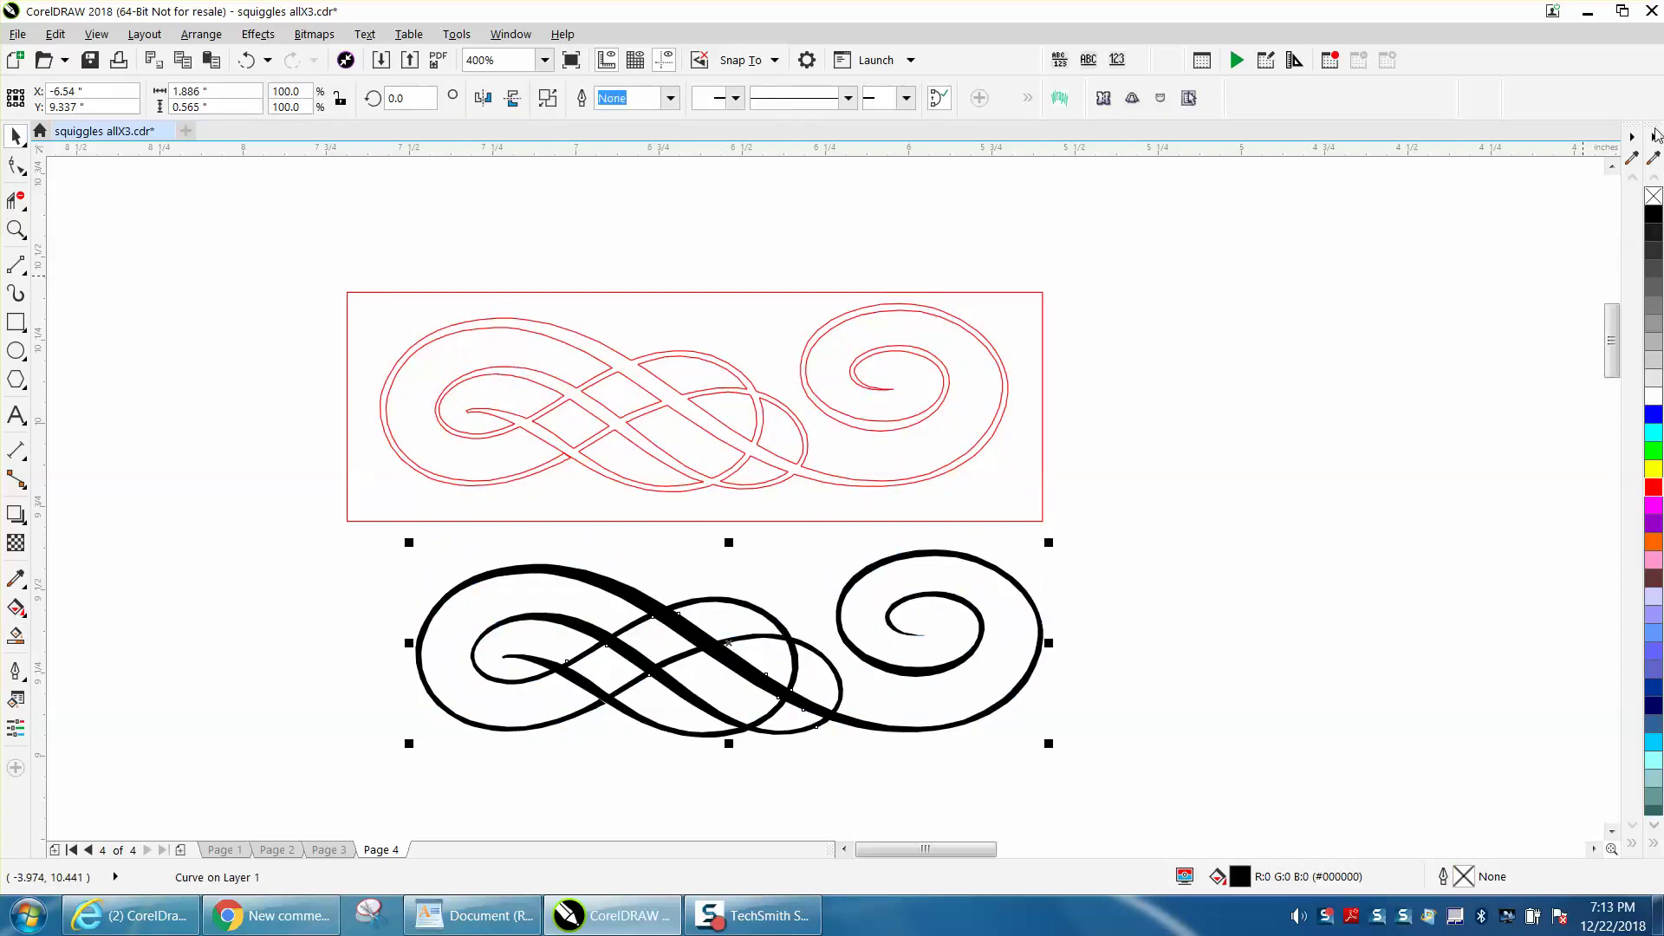
left_click(1653, 196)
Give the new copy a red outline and zoom in on one of its crossings.
right_click(1654, 491)
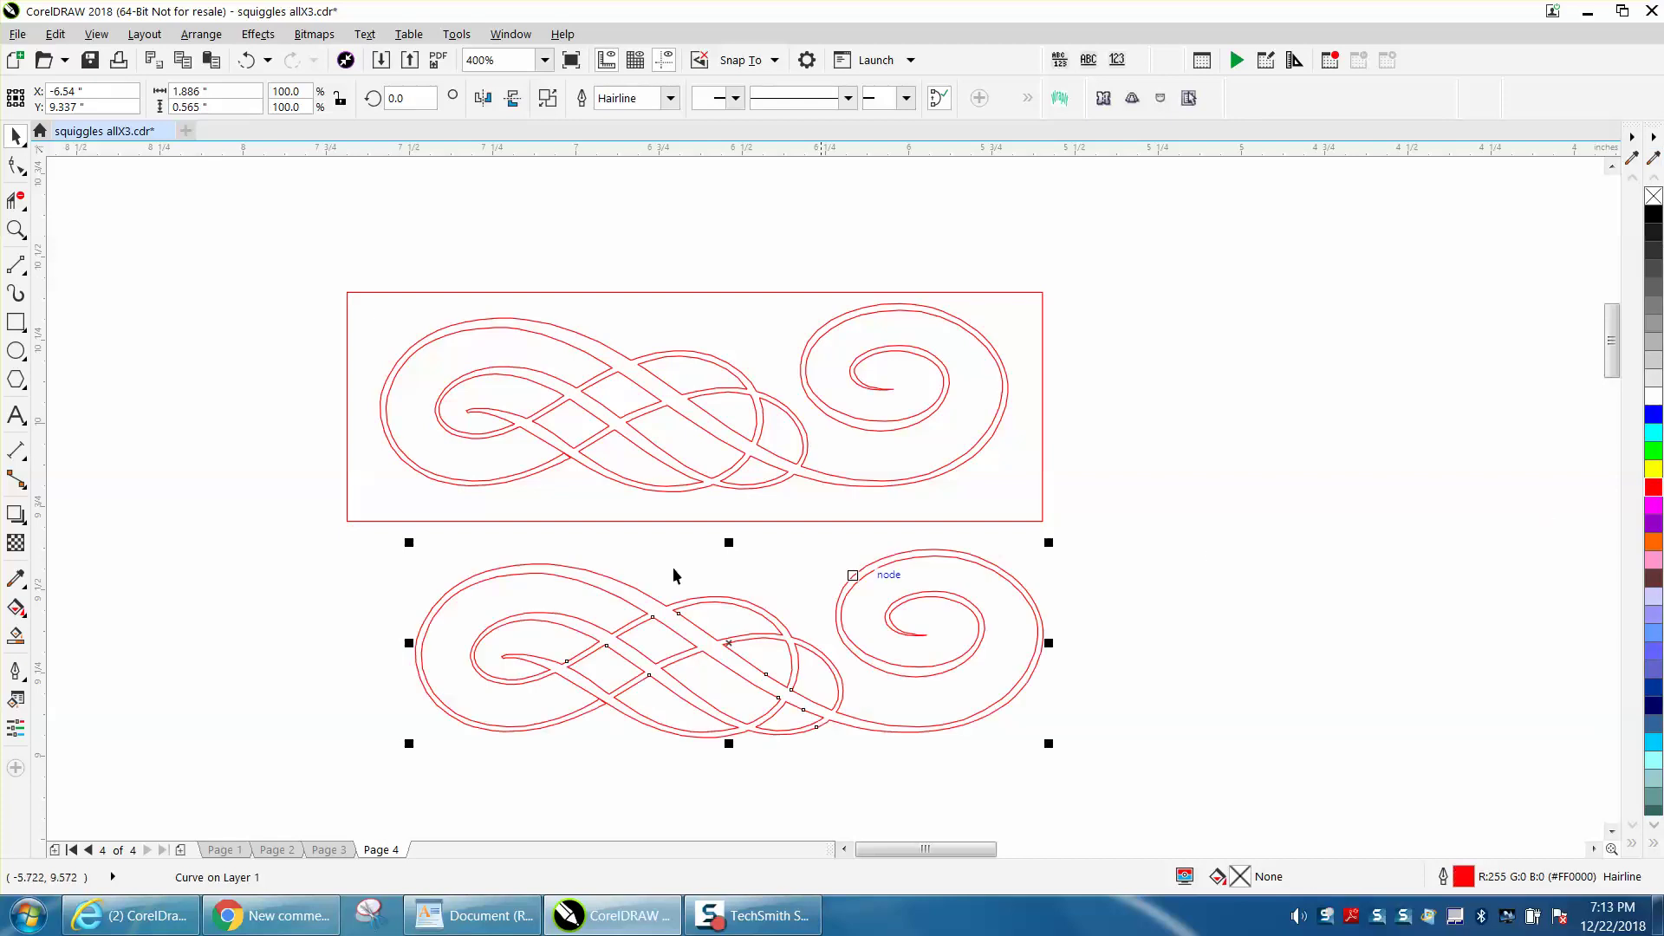
left_click(16, 228)
left_click_drag(687, 590, 721, 637)
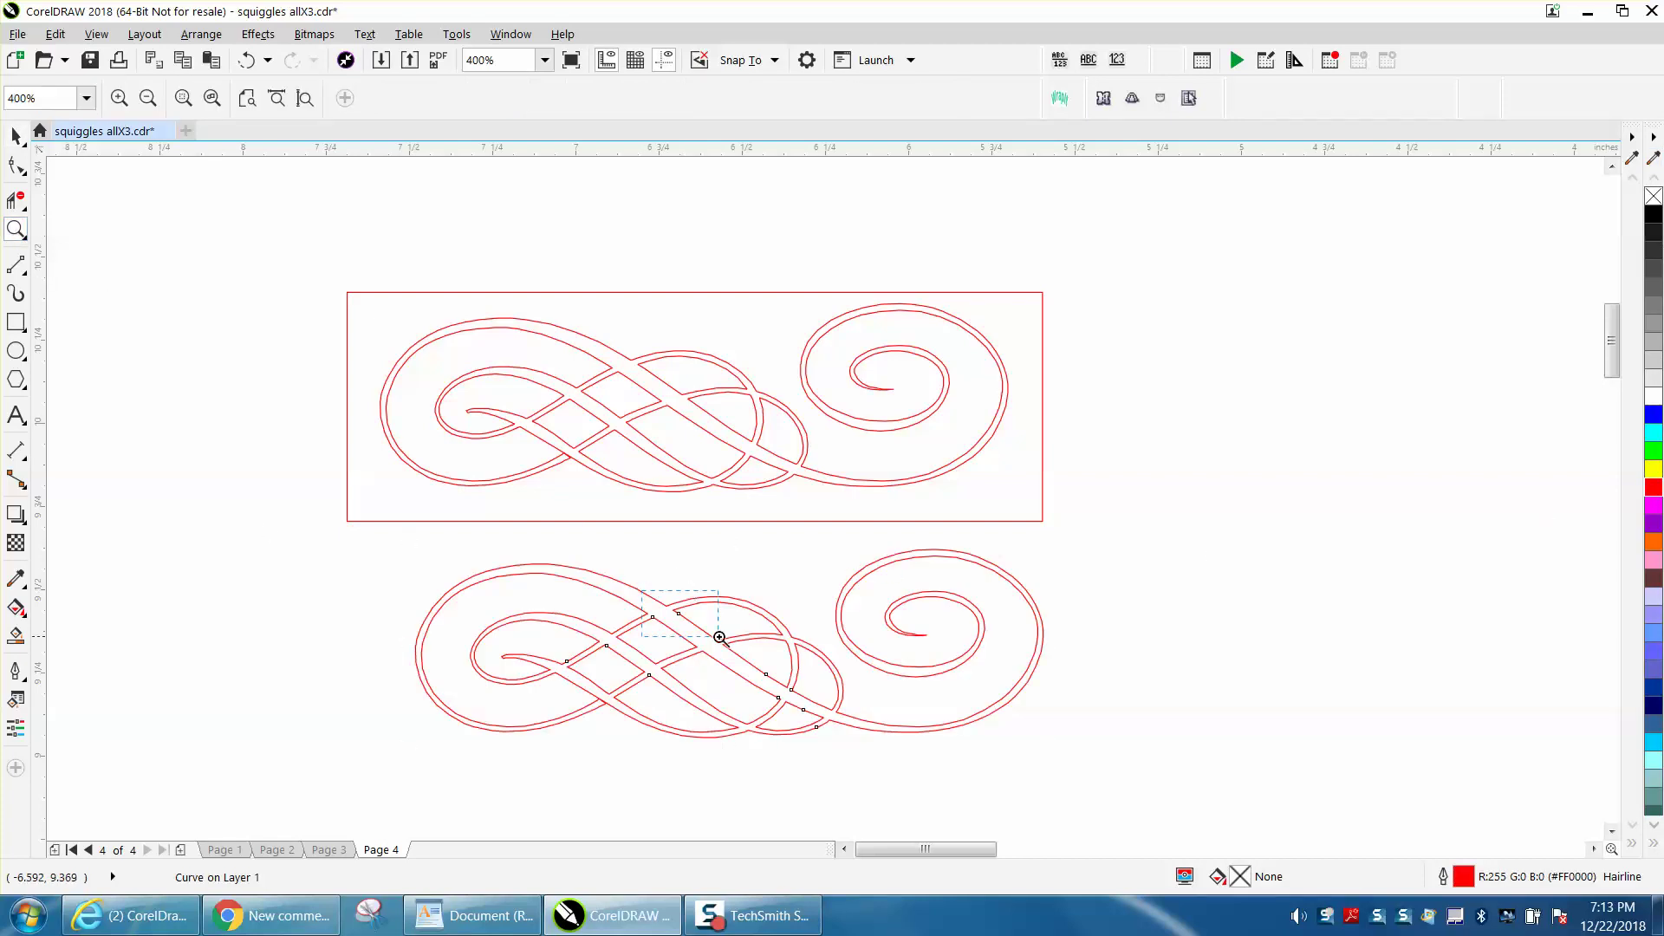
scroll(480, 519, "down", 2)
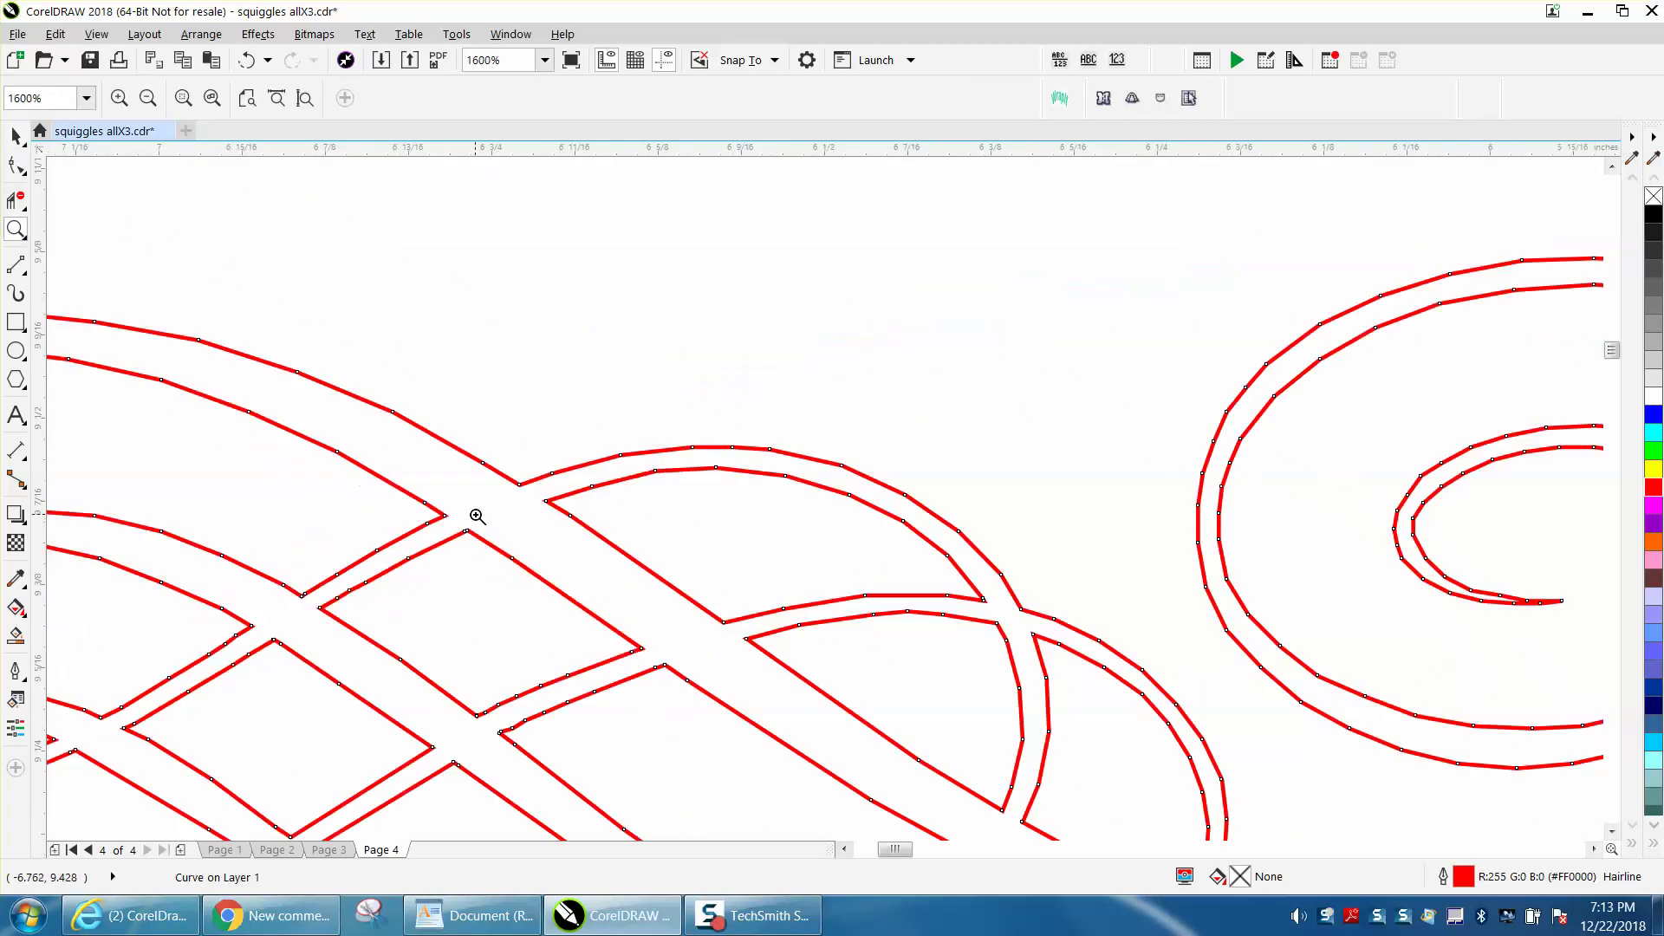
scroll(472, 511, "down", 1)
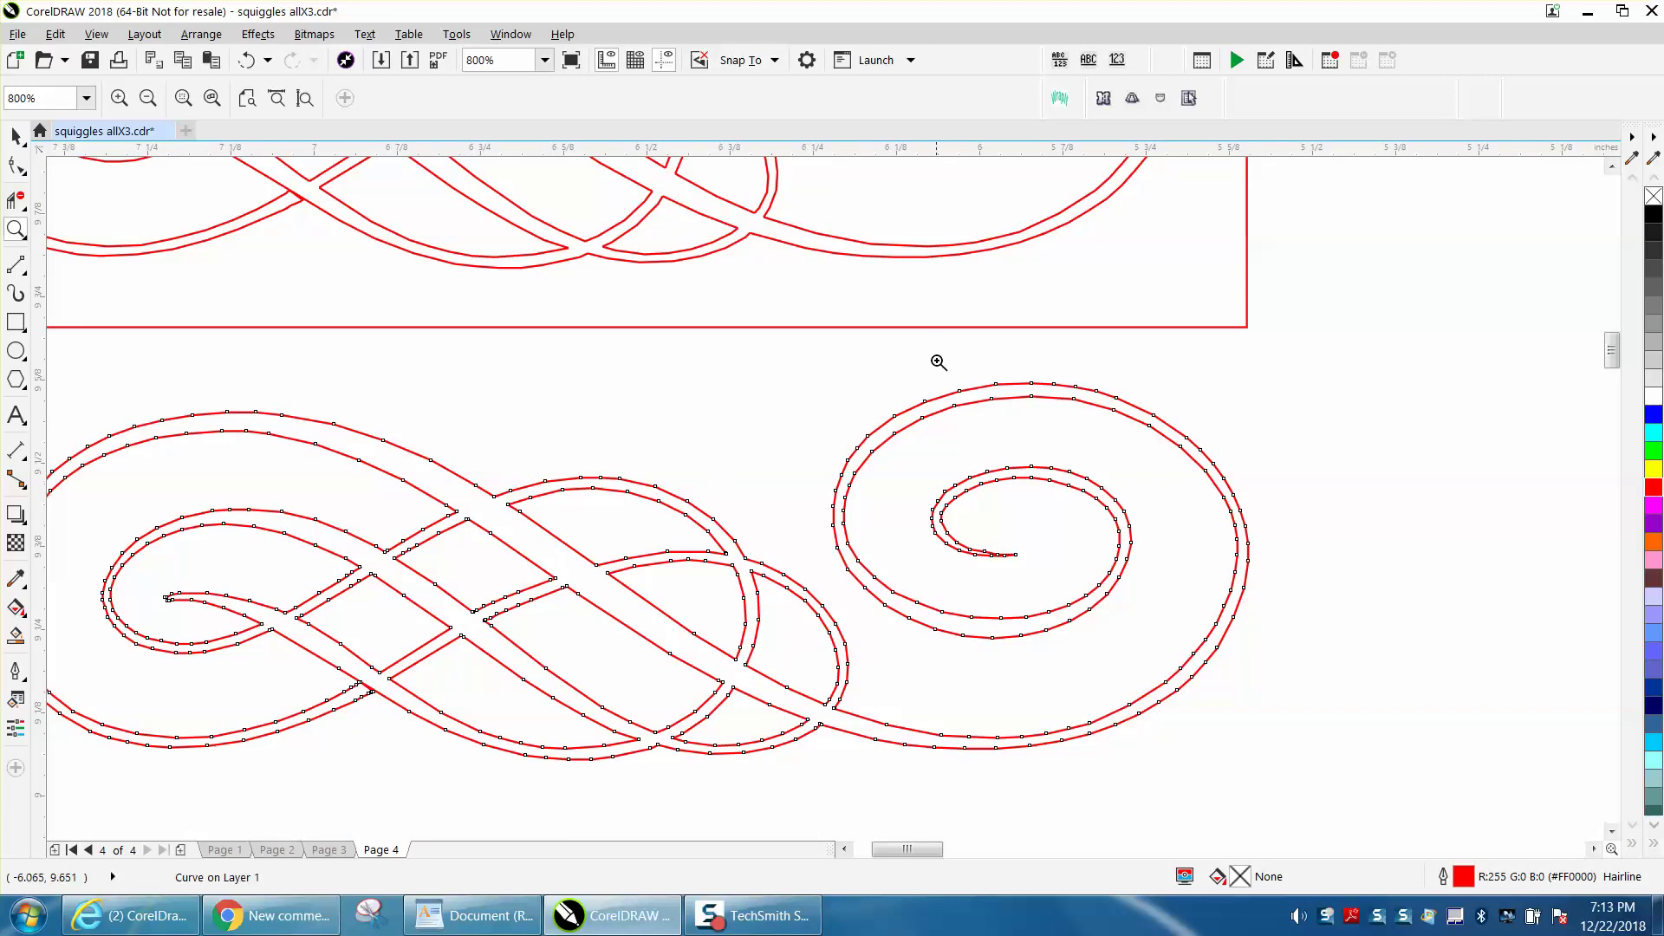
Inspect a section of strands up close, then zoom back out to the whole design.
left_click_drag(939, 357, 1146, 439)
right_click(904, 435)
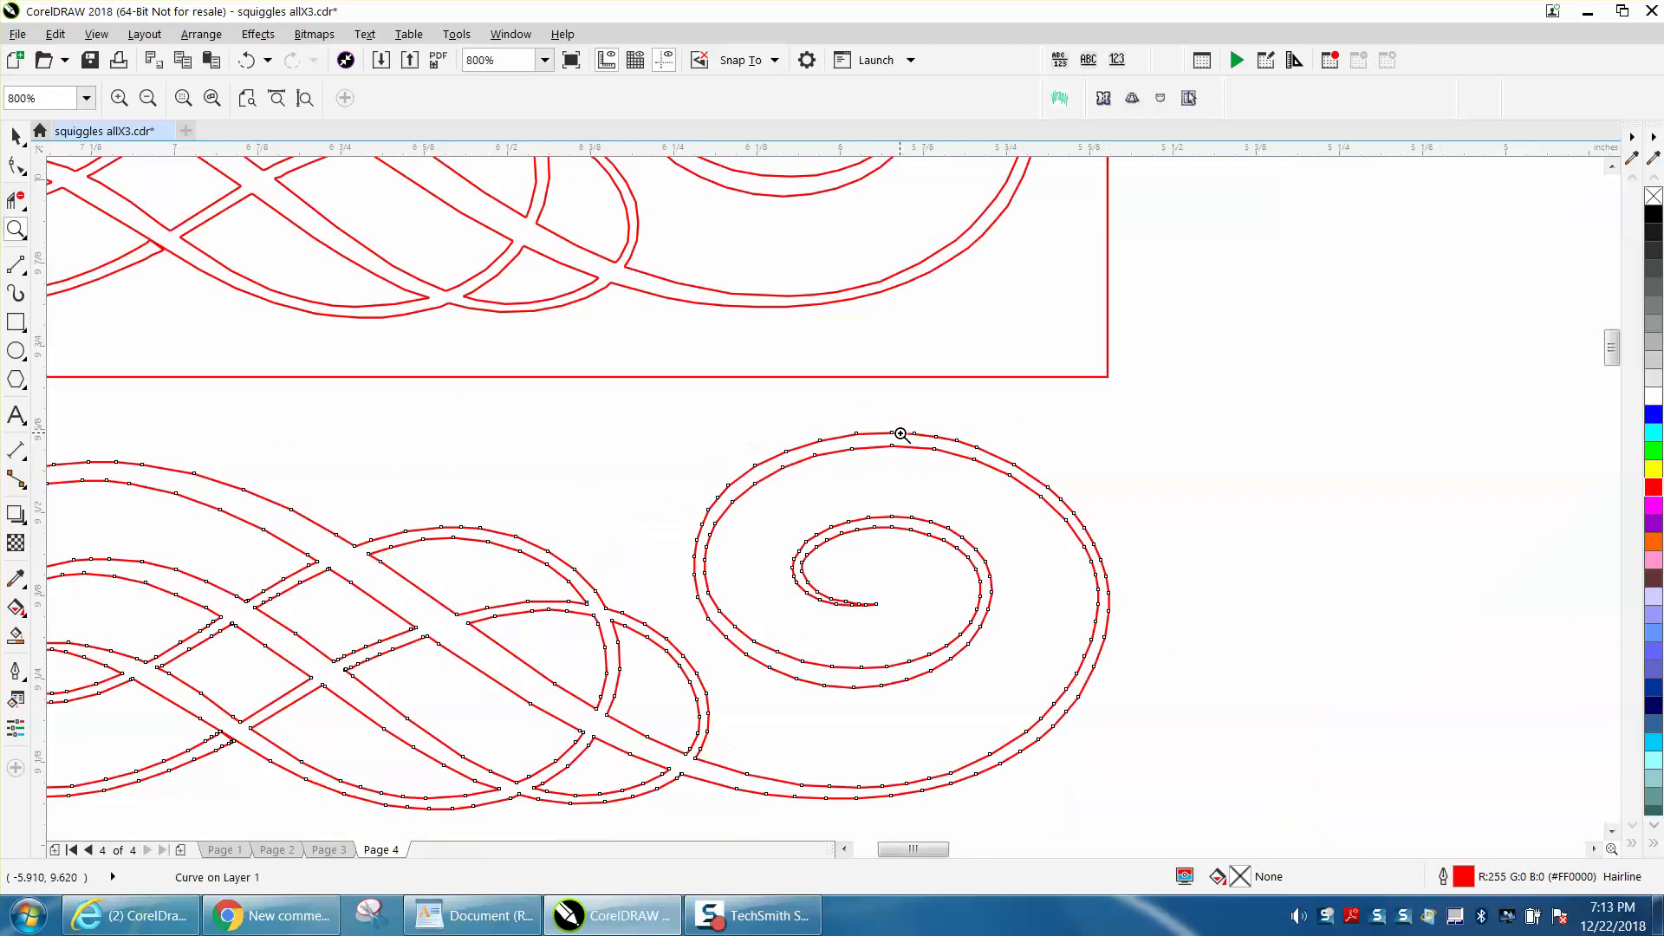
right_click(902, 434)
left_click(15, 137)
Select all 485 nodes and apply Reduce Nodes at 20, undoing and reapplying to reach 60 nodes.
key("F10")
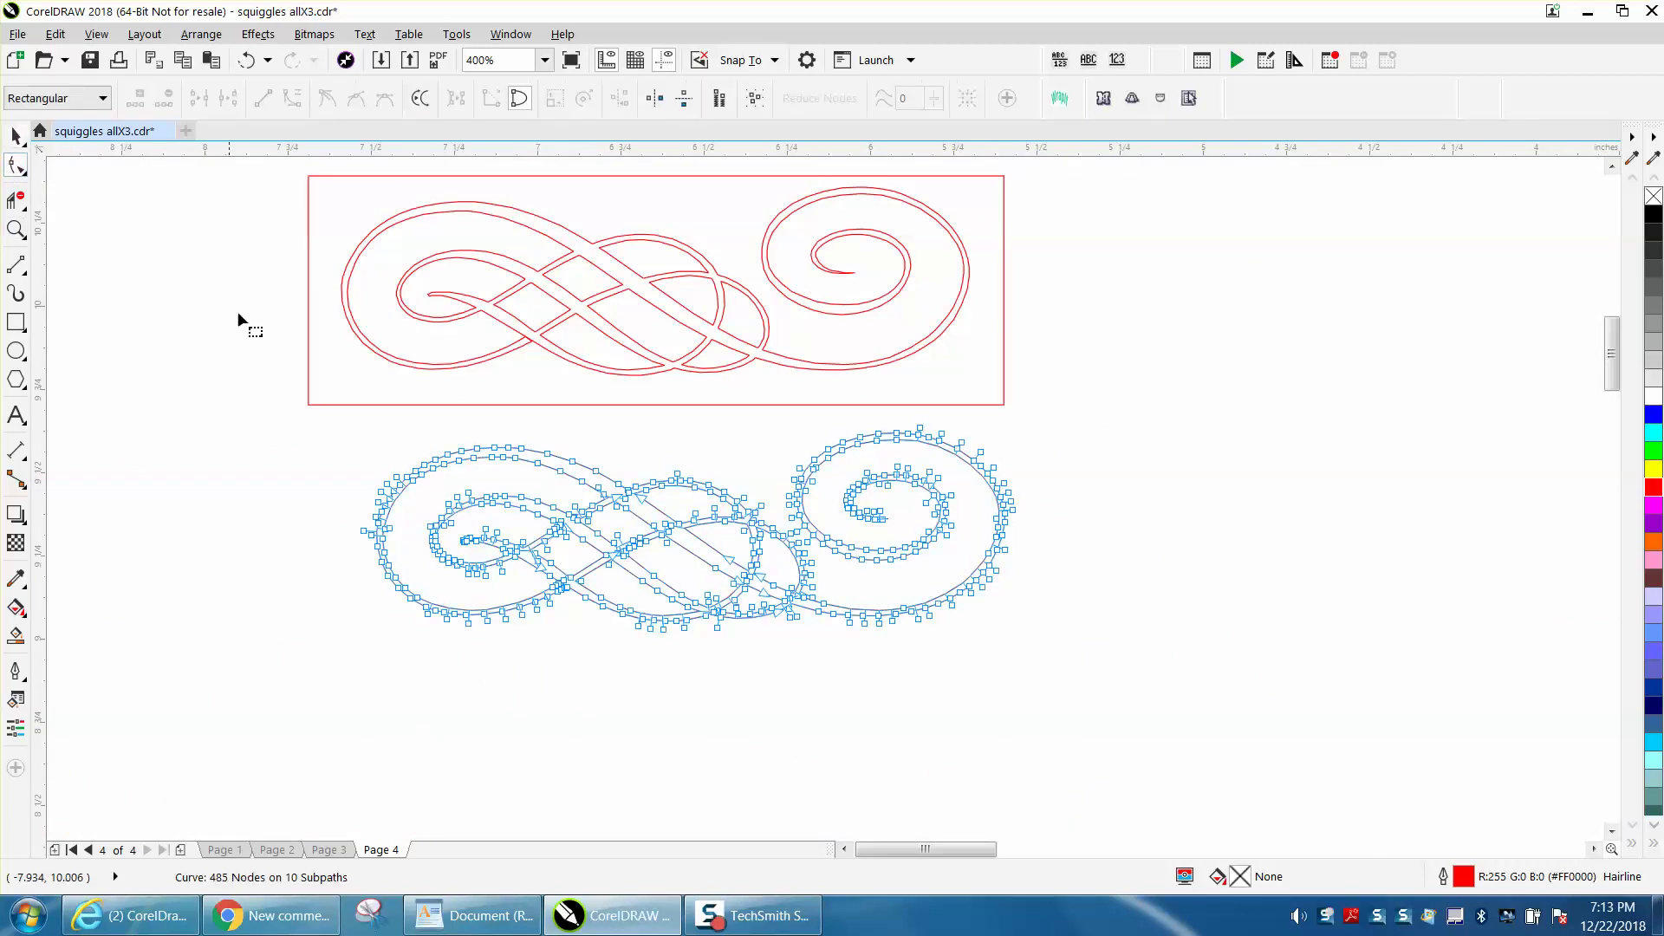
left_click_drag(342, 410, 898, 604)
left_click_drag(1087, 677, 1087, 678)
left_click(905, 102)
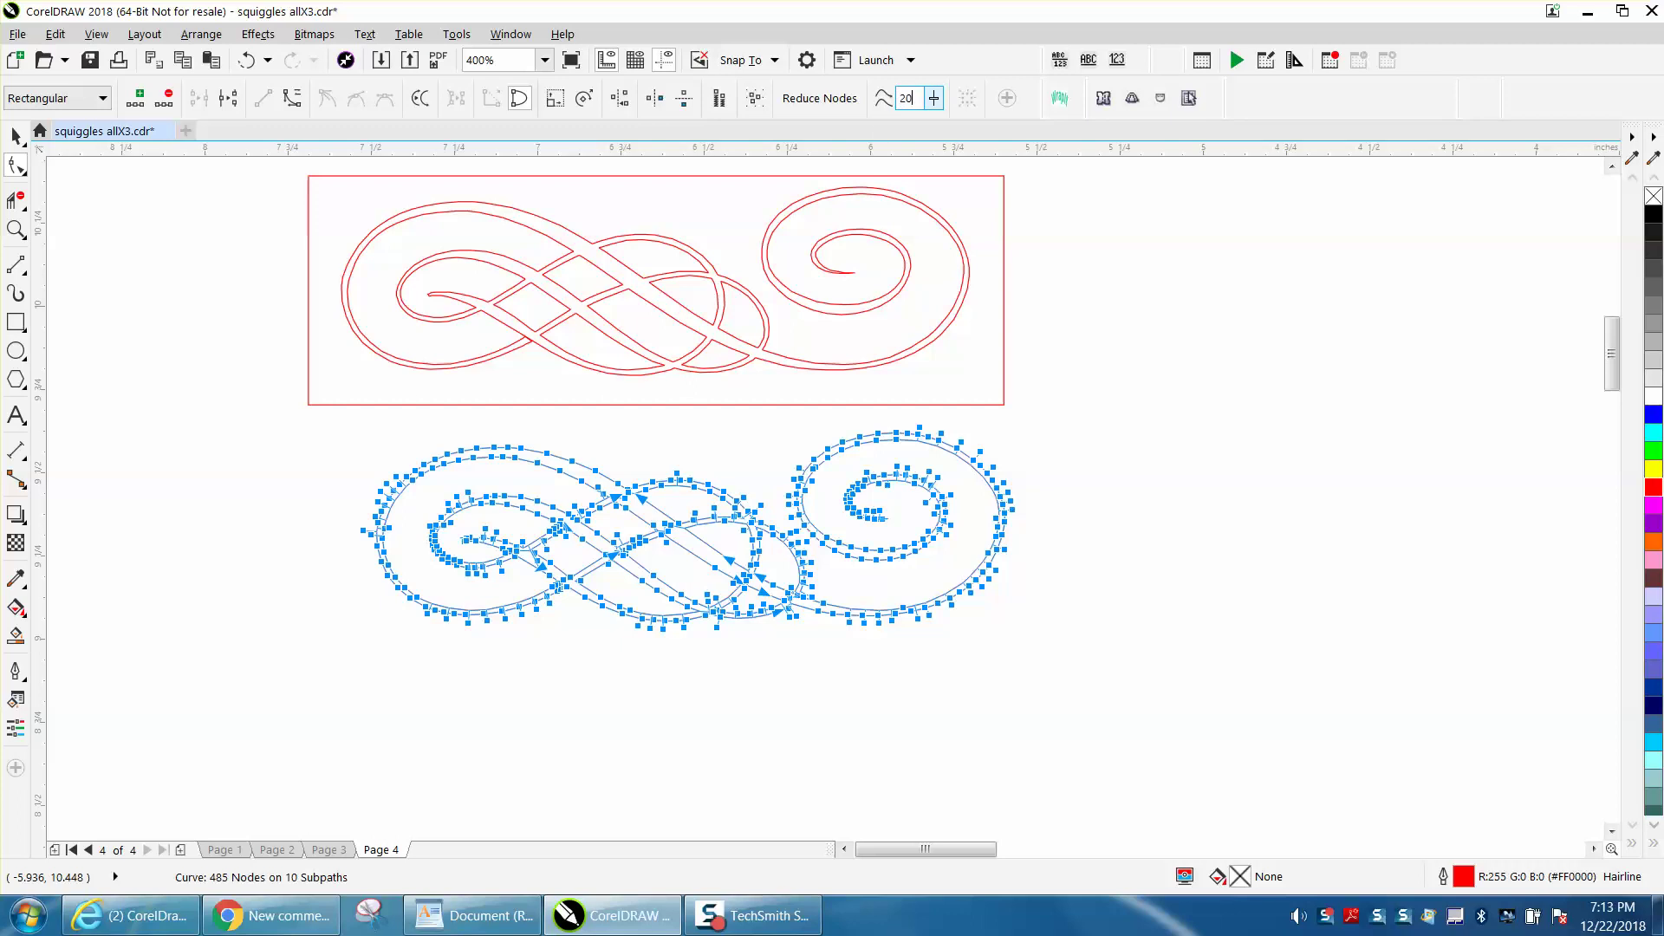
type("20")
key("Return")
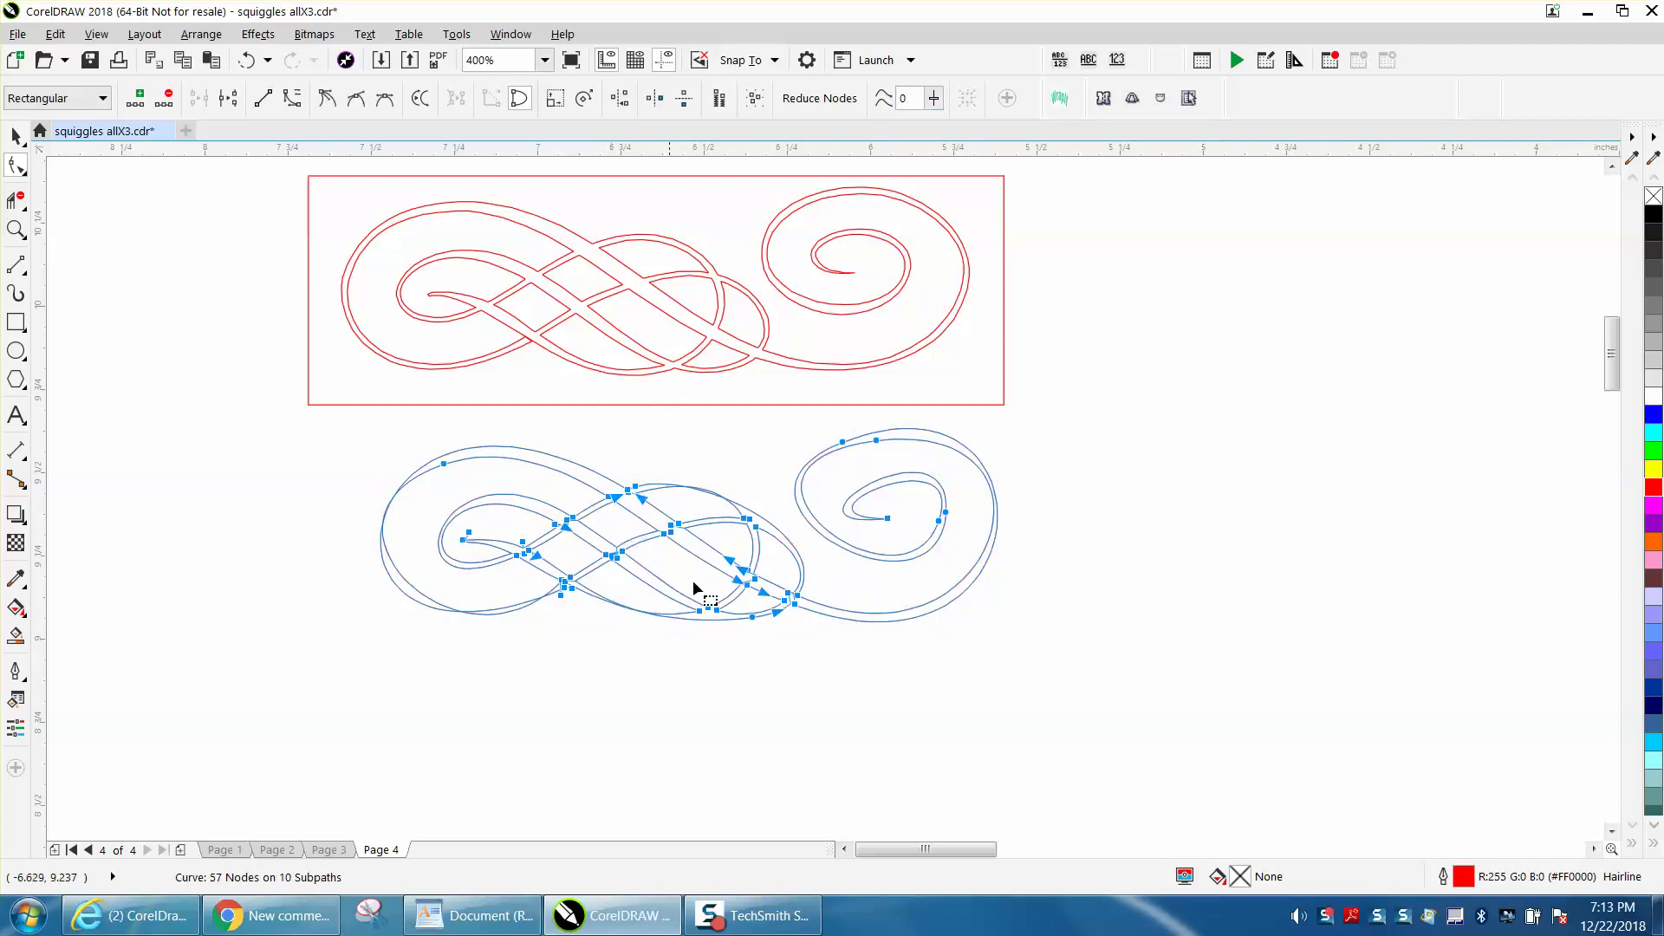
left_click(247, 59)
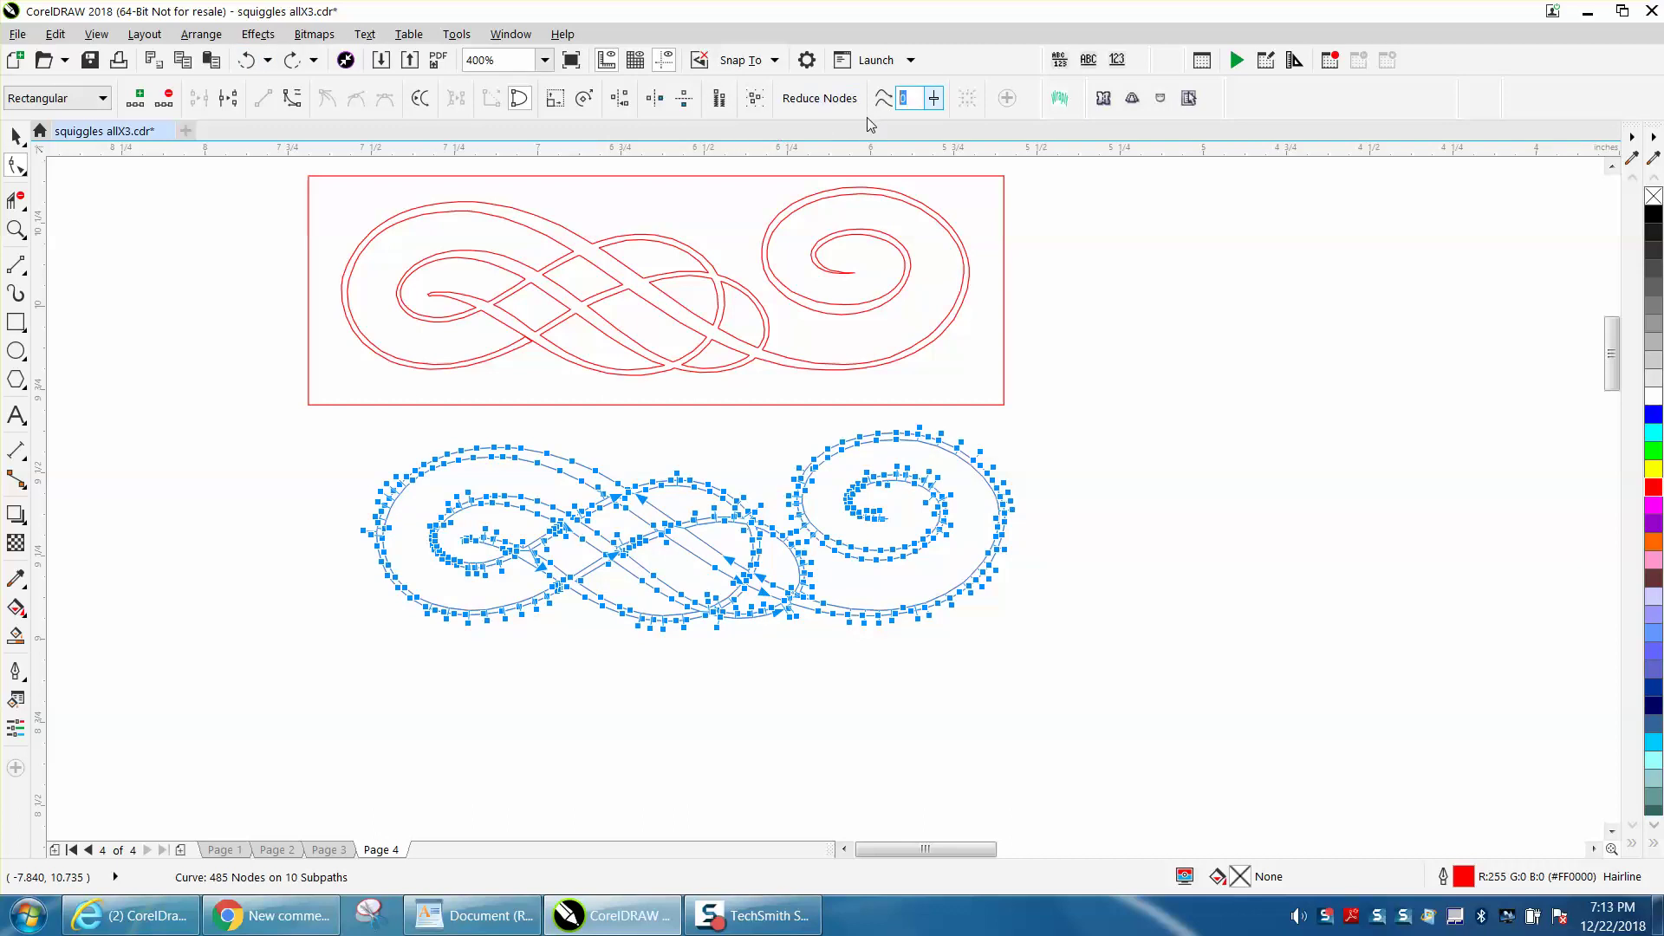
key("Return")
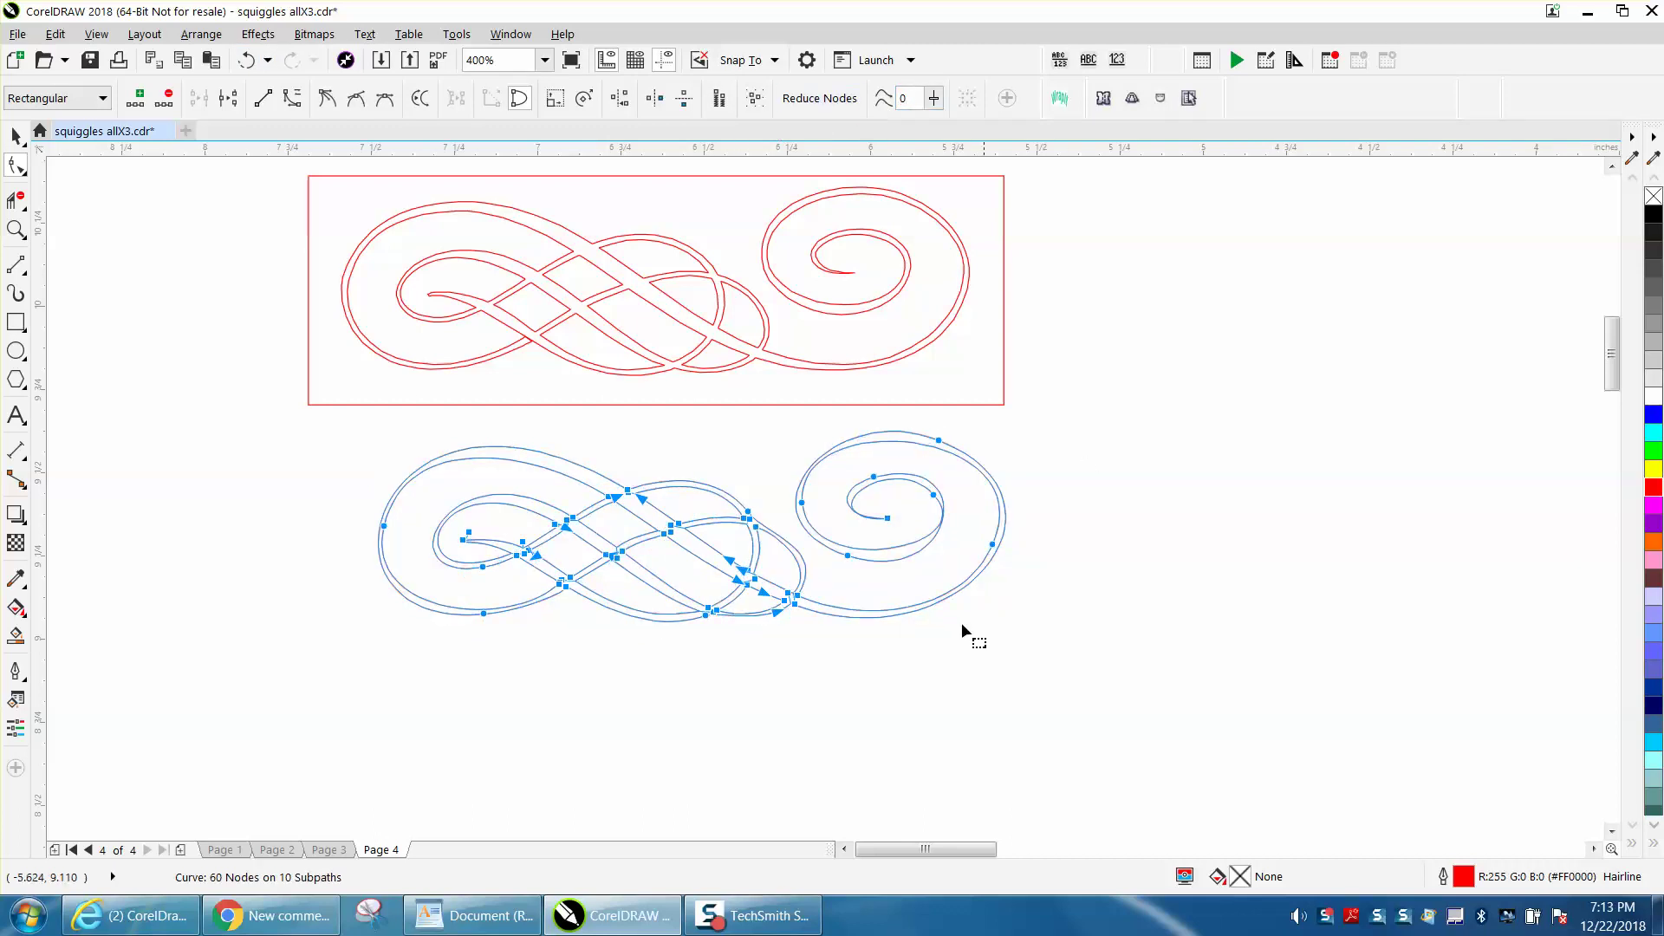
left_click(15, 230)
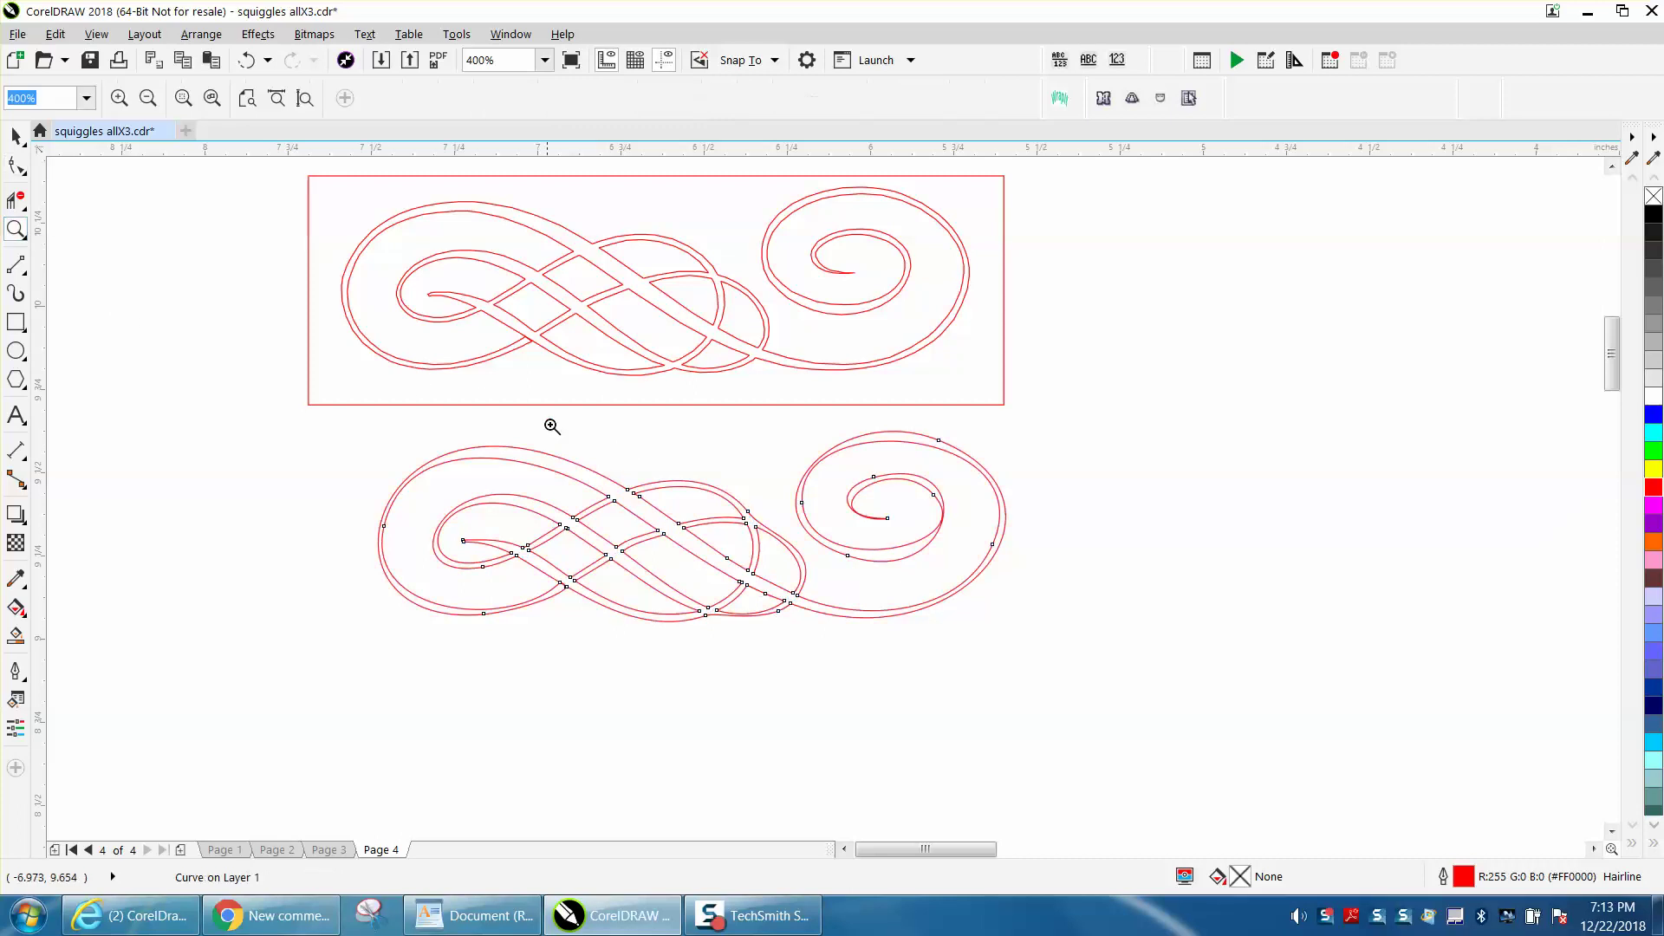
Undo the node reduction so the lower squiggle regains its dense original nodes.
left_click_drag(559, 447, 955, 706)
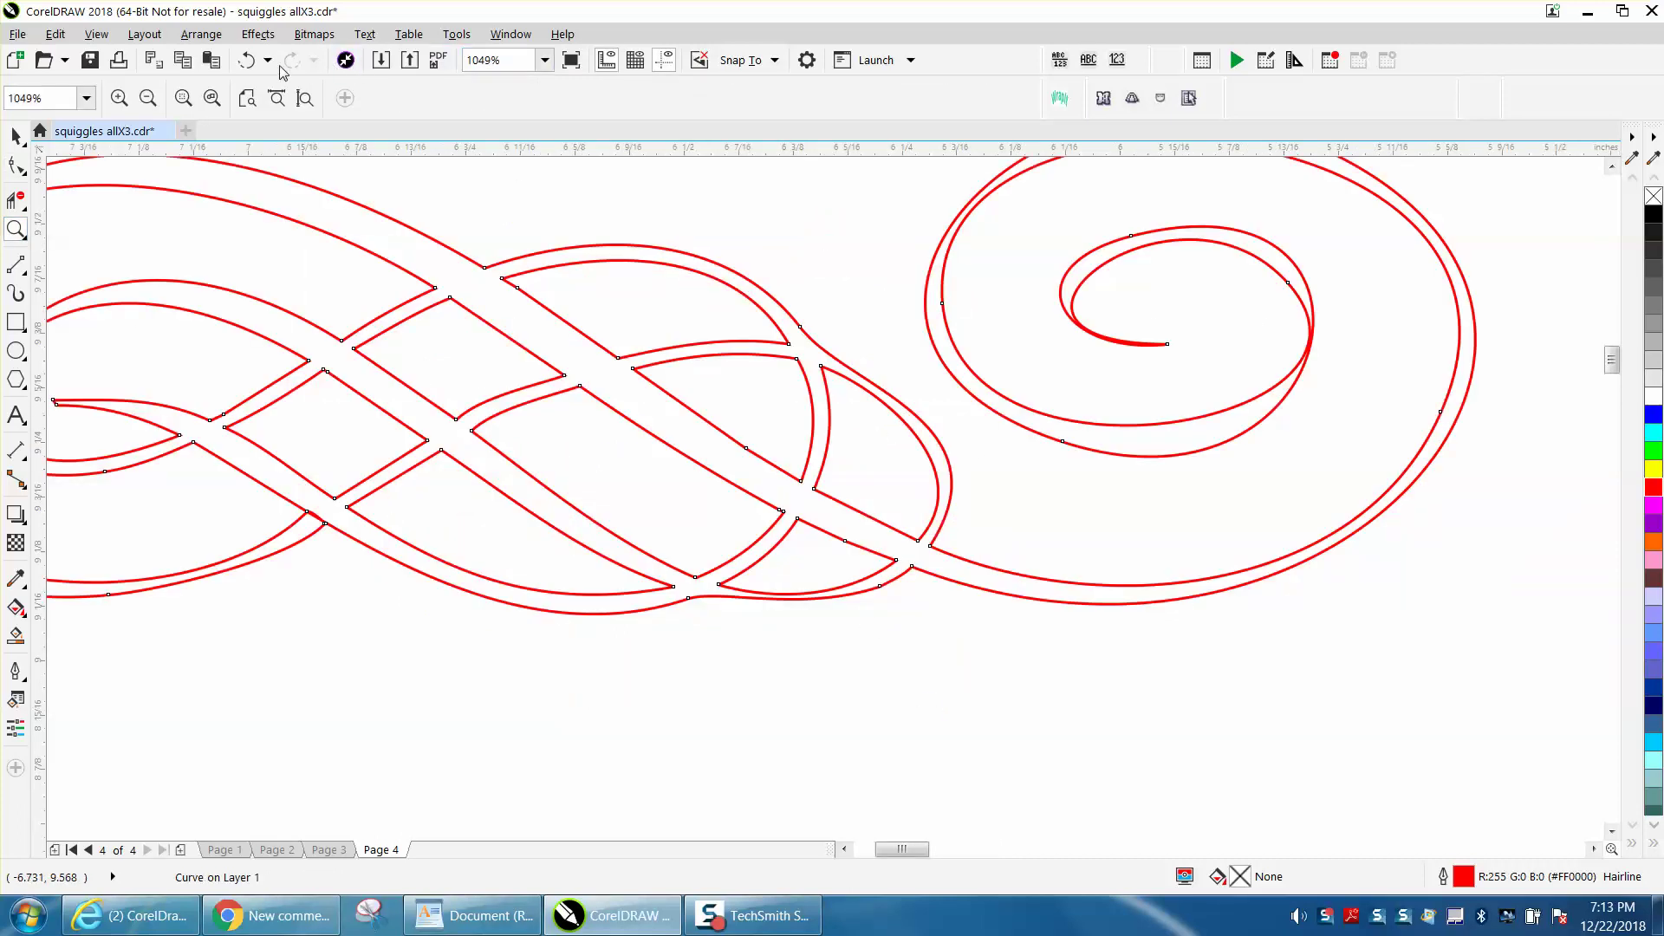
left_click(248, 60)
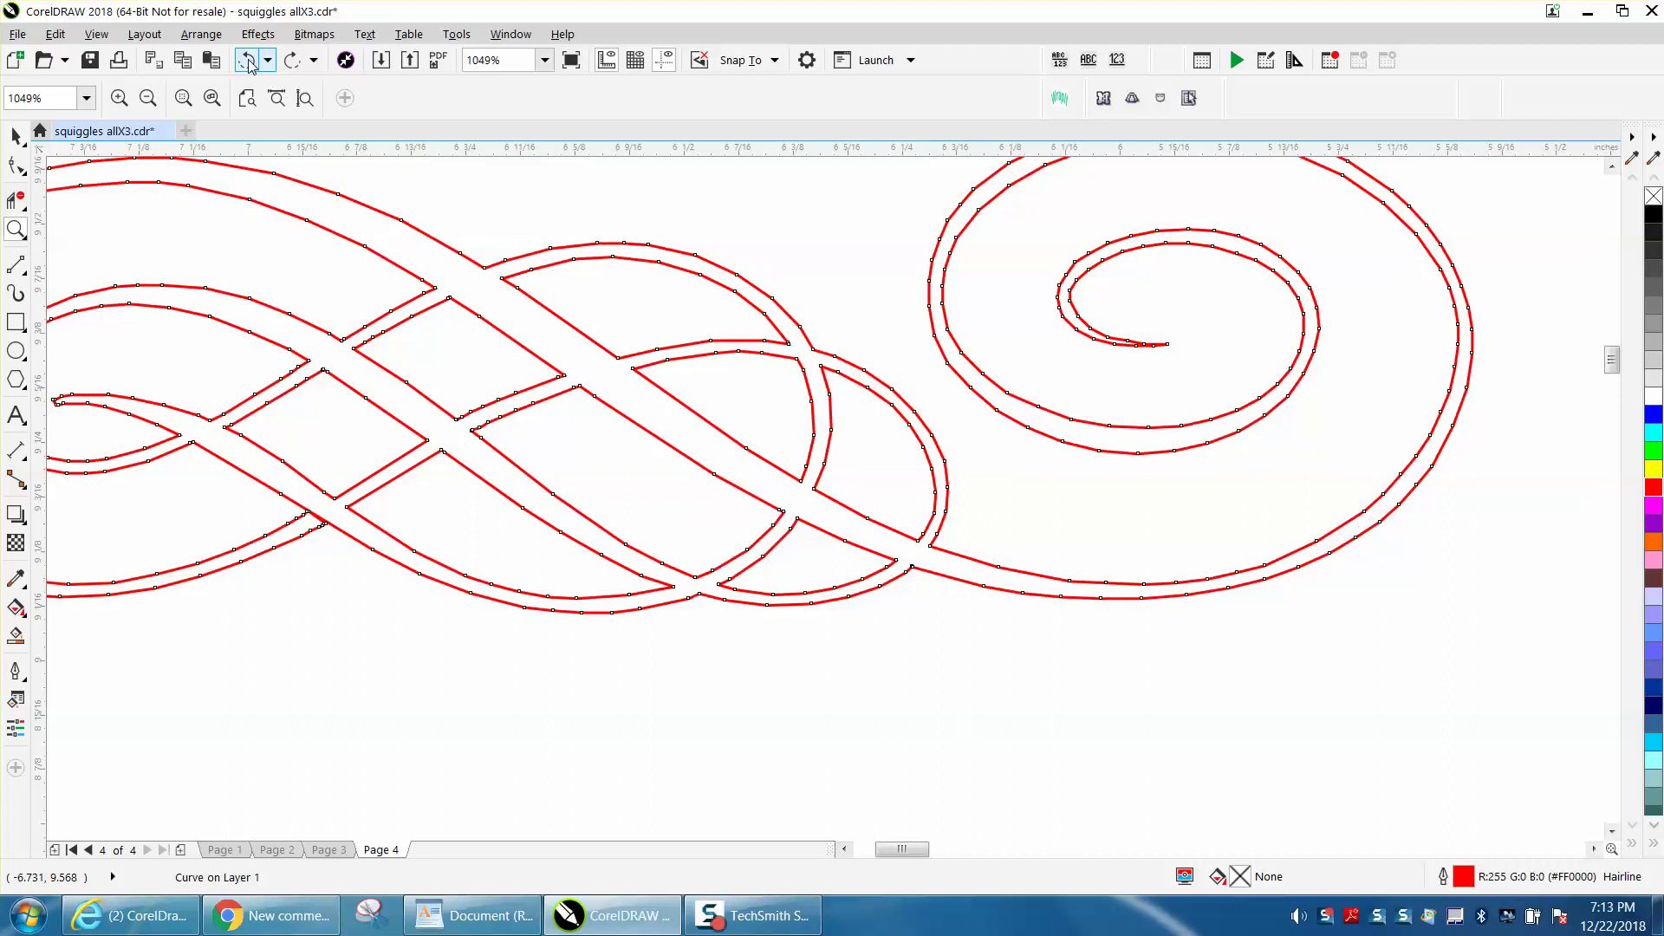
right_click(638, 362)
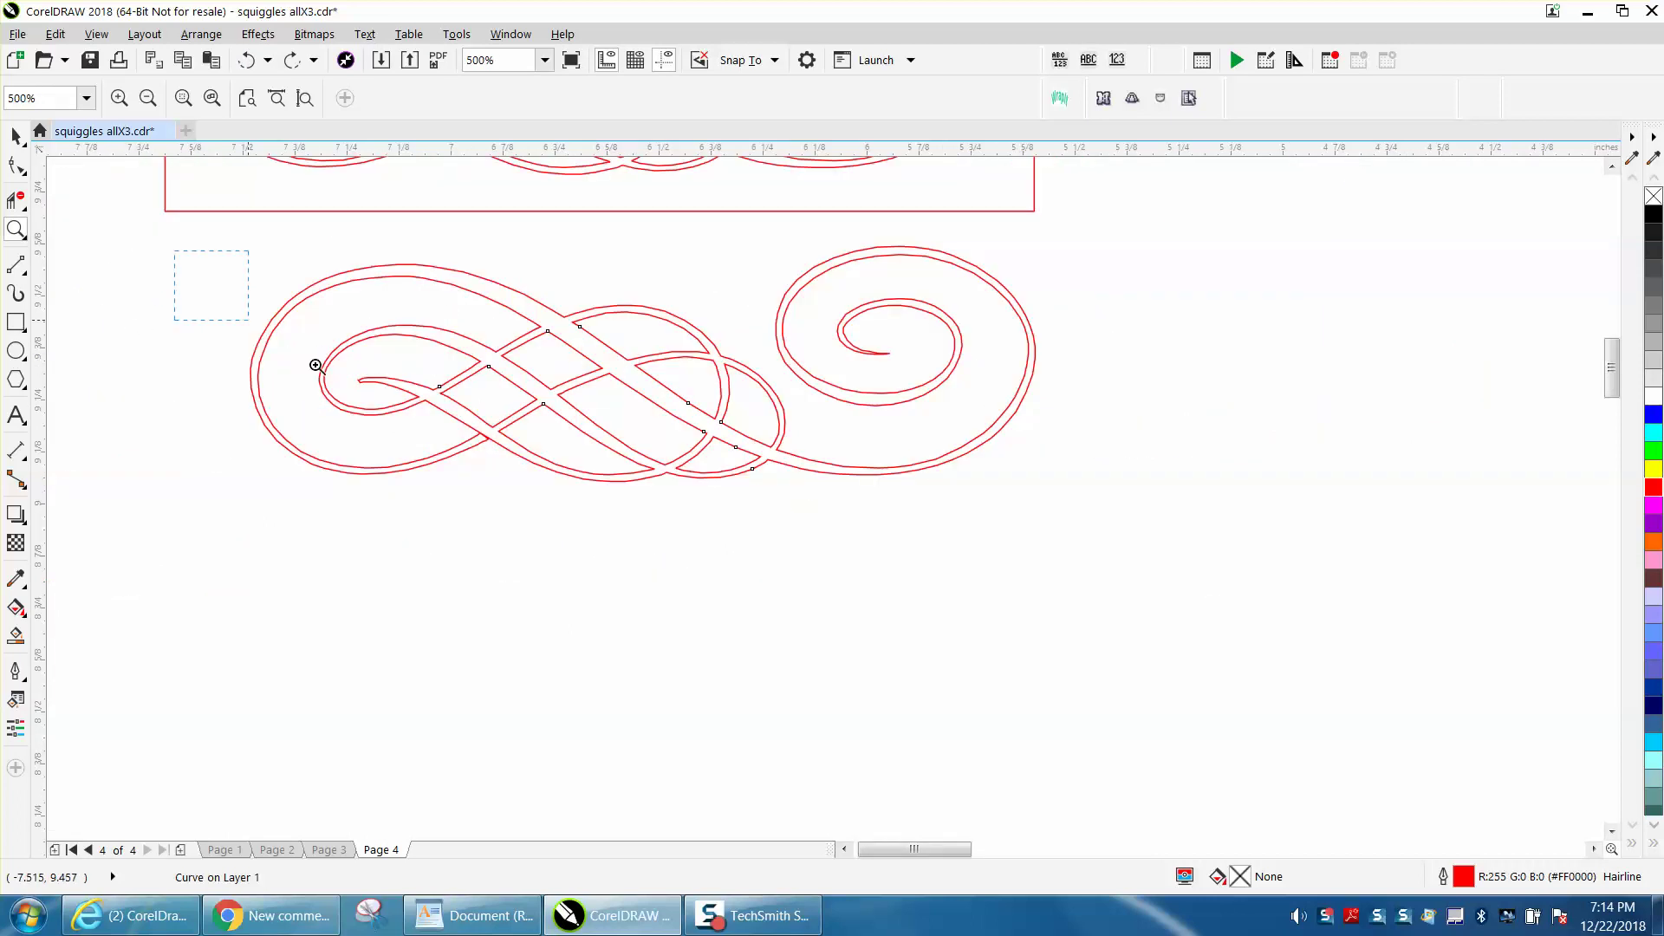
left_click_drag(316, 365, 1248, 583)
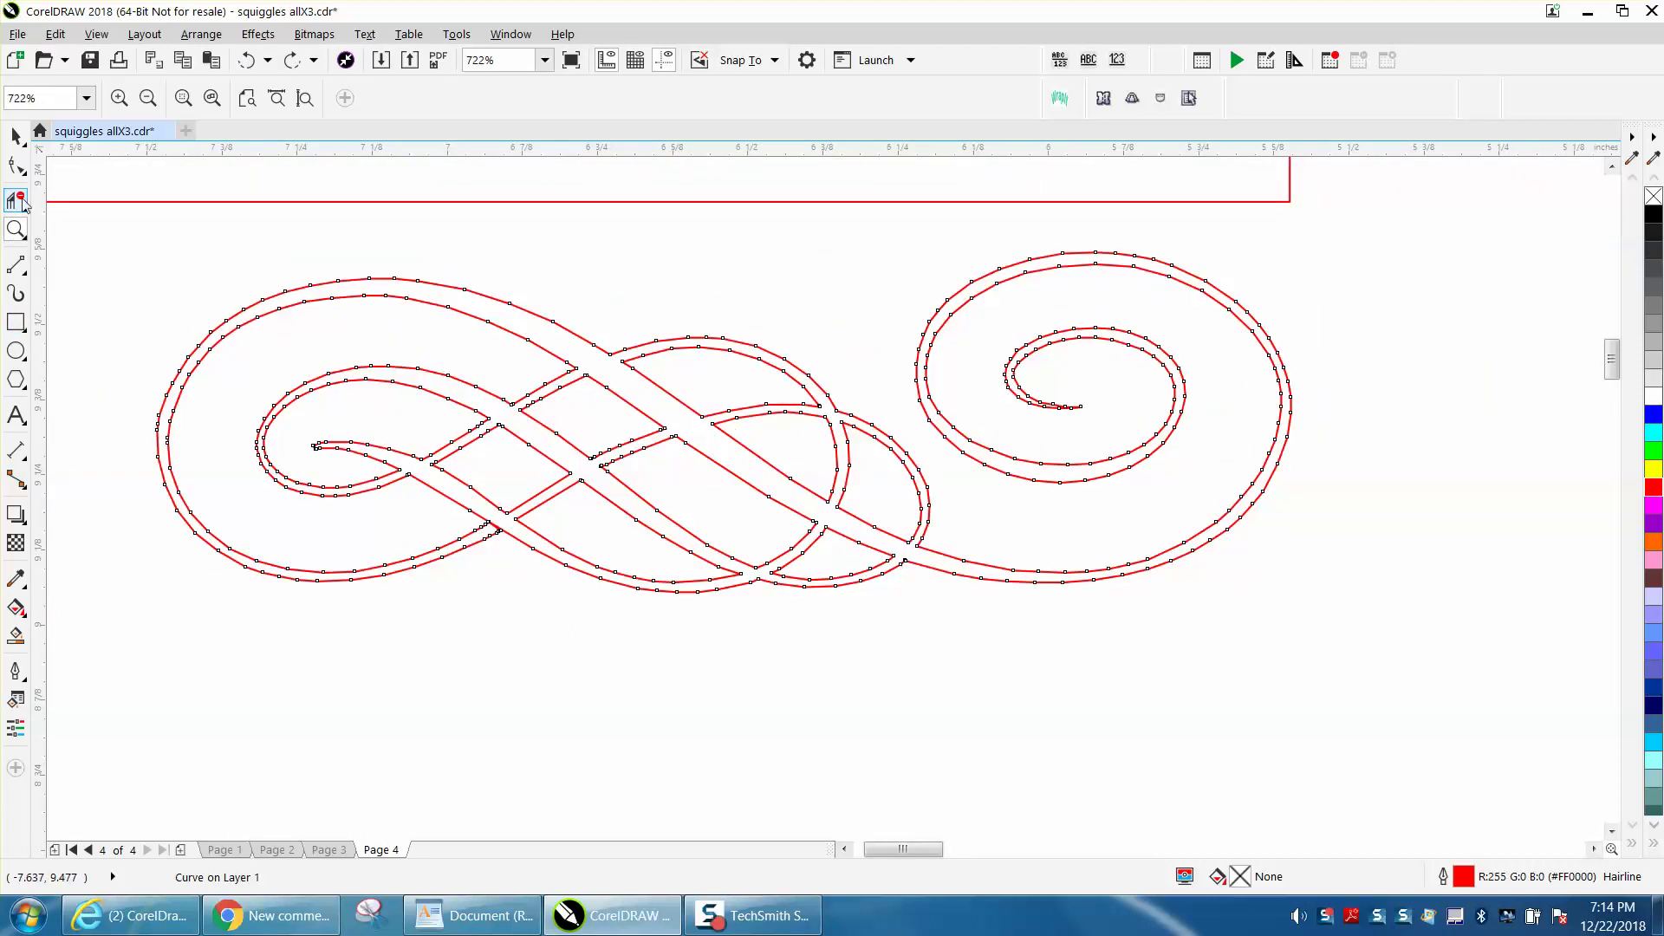
left_click(22, 171)
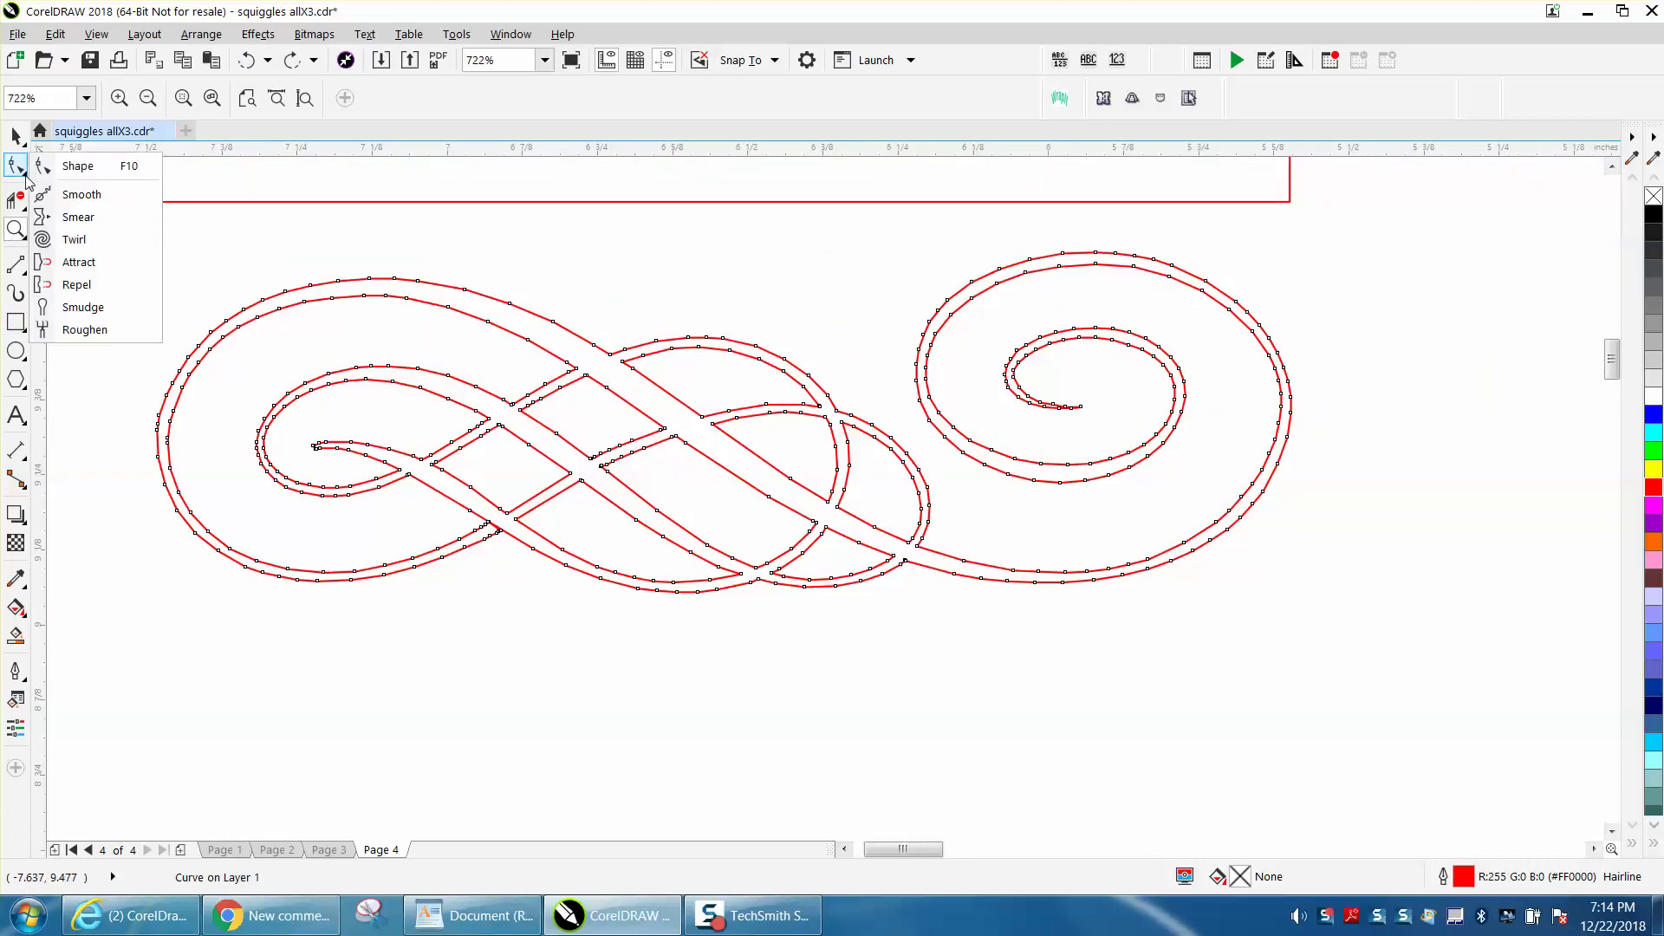
Brush the Smooth tool over the lower squiggle's left loop, right spiral and upper middle arc.
left_click(69, 196)
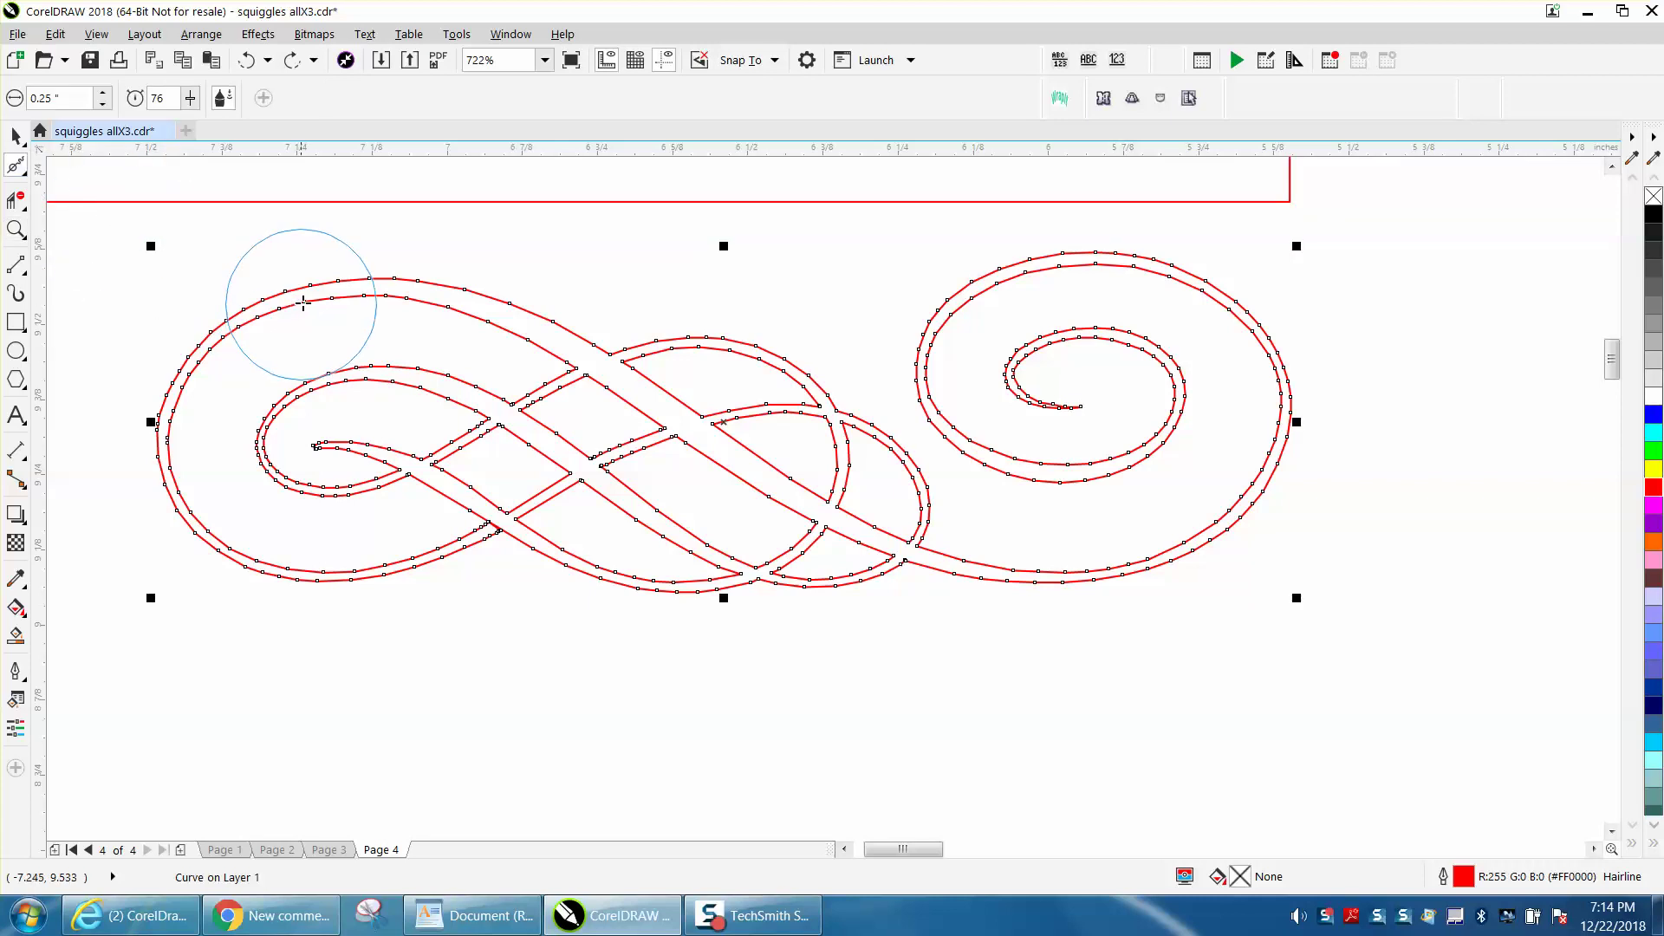
mouse_move(382, 299)
left_mouse_down()
mouse_move(236, 326)
mouse_move(196, 385)
mouse_move(192, 465)
mouse_move(215, 509)
mouse_move(358, 573)
mouse_move(406, 568)
left_mouse_up()
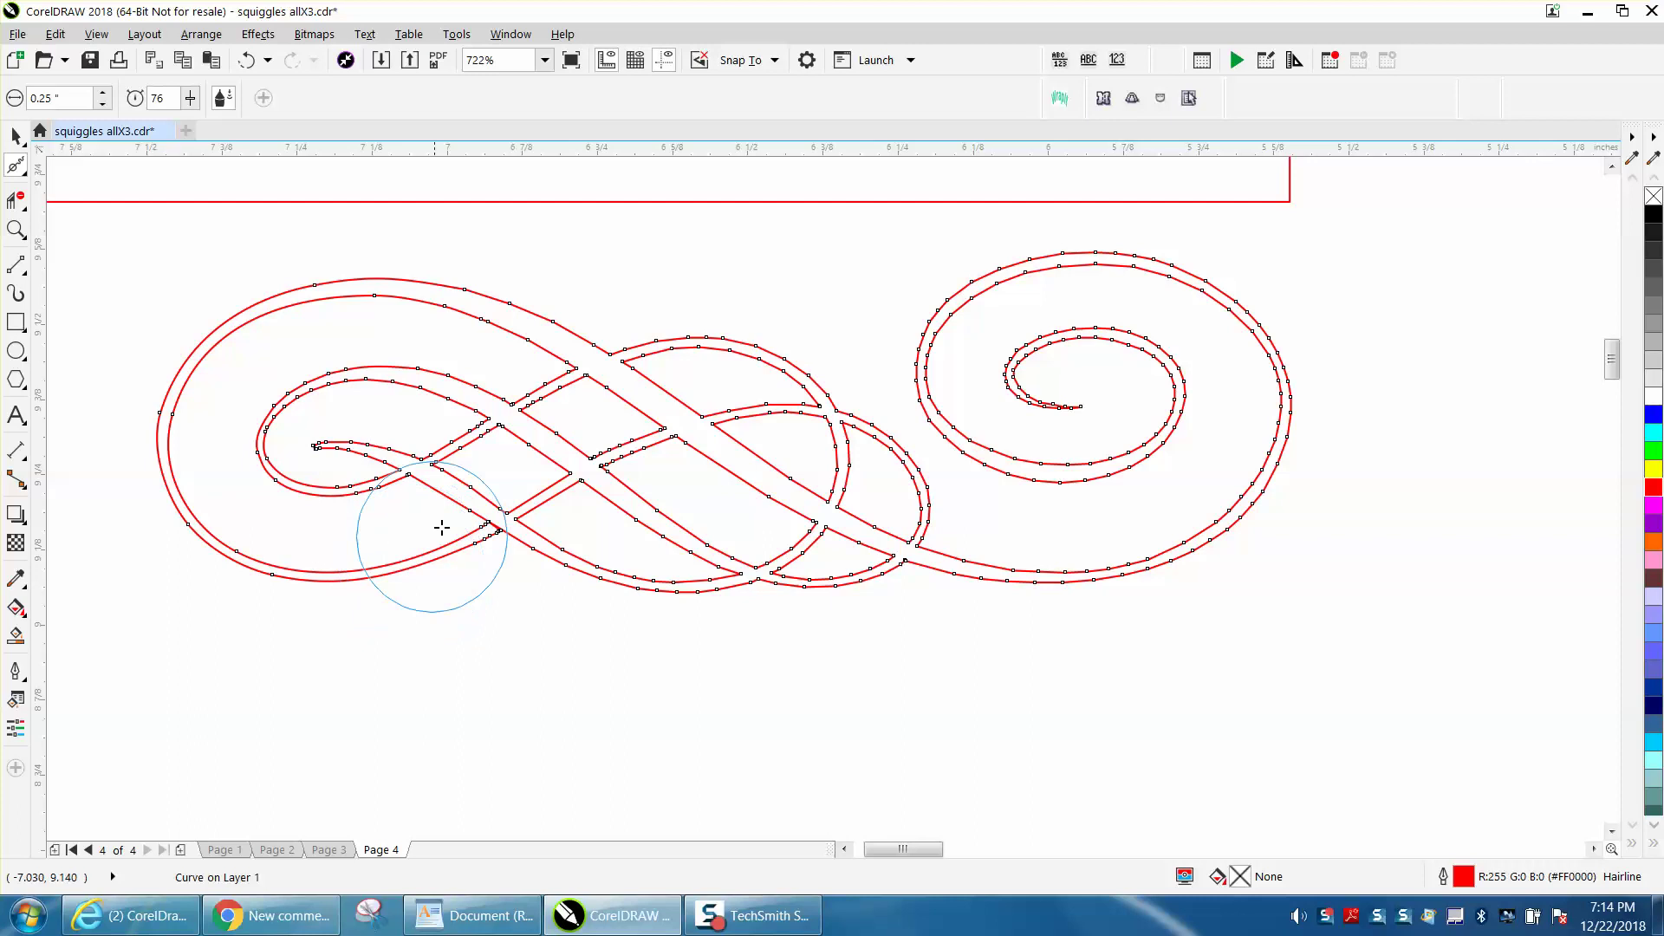
mouse_move(917, 379)
left_mouse_down()
mouse_move(995, 278)
mouse_move(1170, 290)
mouse_move(1270, 433)
mouse_move(1170, 564)
mouse_move(1011, 568)
mouse_move(1018, 505)
mouse_move(1155, 427)
mouse_move(1114, 352)
mouse_move(1031, 370)
mouse_move(985, 478)
left_mouse_up()
mouse_move(947, 408)
left_mouse_down()
mouse_move(921, 327)
mouse_move(917, 347)
left_mouse_up()
mouse_move(800, 377)
left_mouse_down()
mouse_move(703, 333)
mouse_move(666, 353)
mouse_move(761, 360)
left_mouse_up()
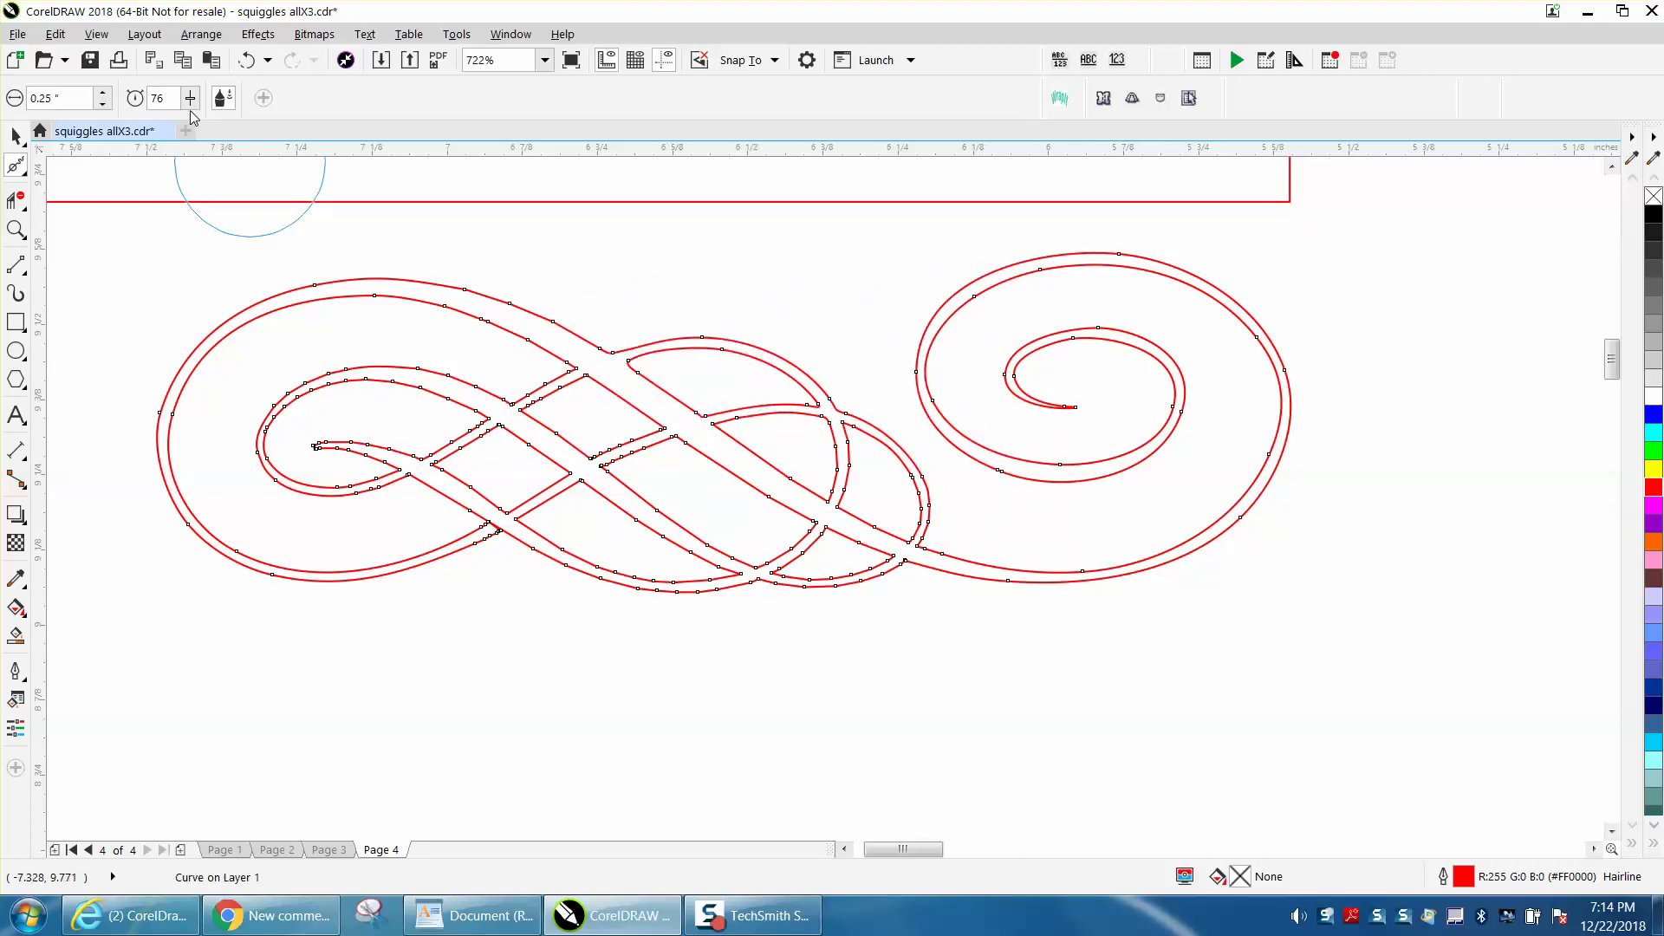
mouse_move(394, 349)
left_mouse_down()
mouse_move(303, 400)
mouse_move(346, 401)
mouse_move(392, 459)
mouse_move(504, 428)
mouse_move(268, 557)
left_mouse_up()
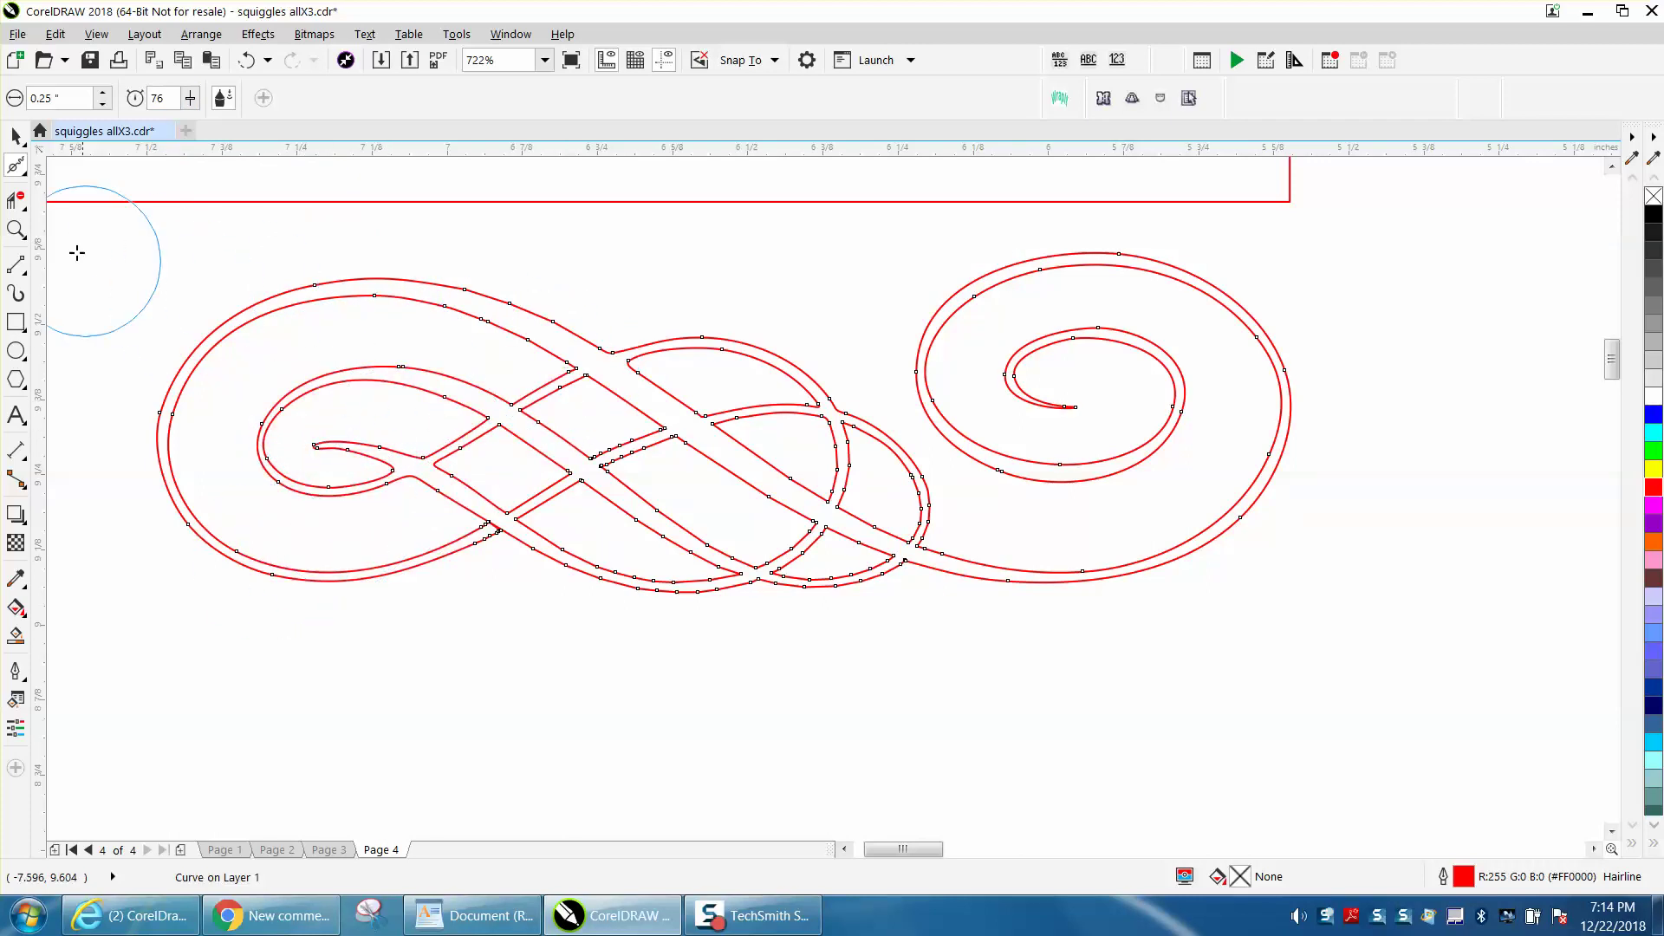
left_click(15, 228)
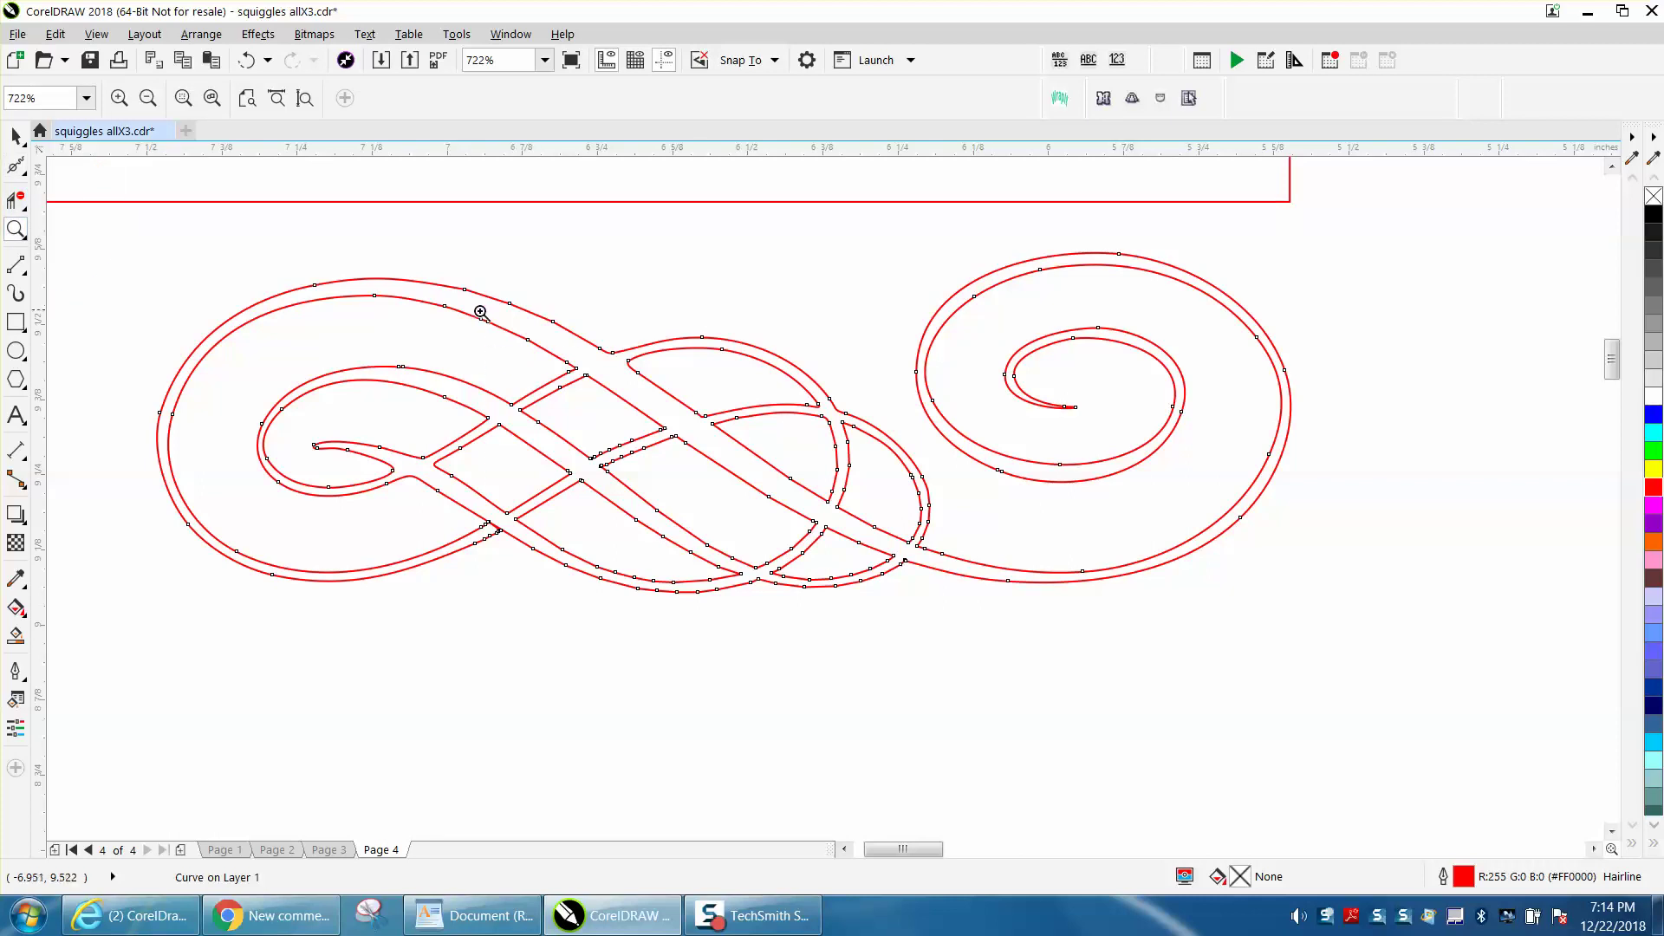
With the Shape tool, delete a group of strand nodes and a single stray node.
left_click_drag(481, 312, 884, 613)
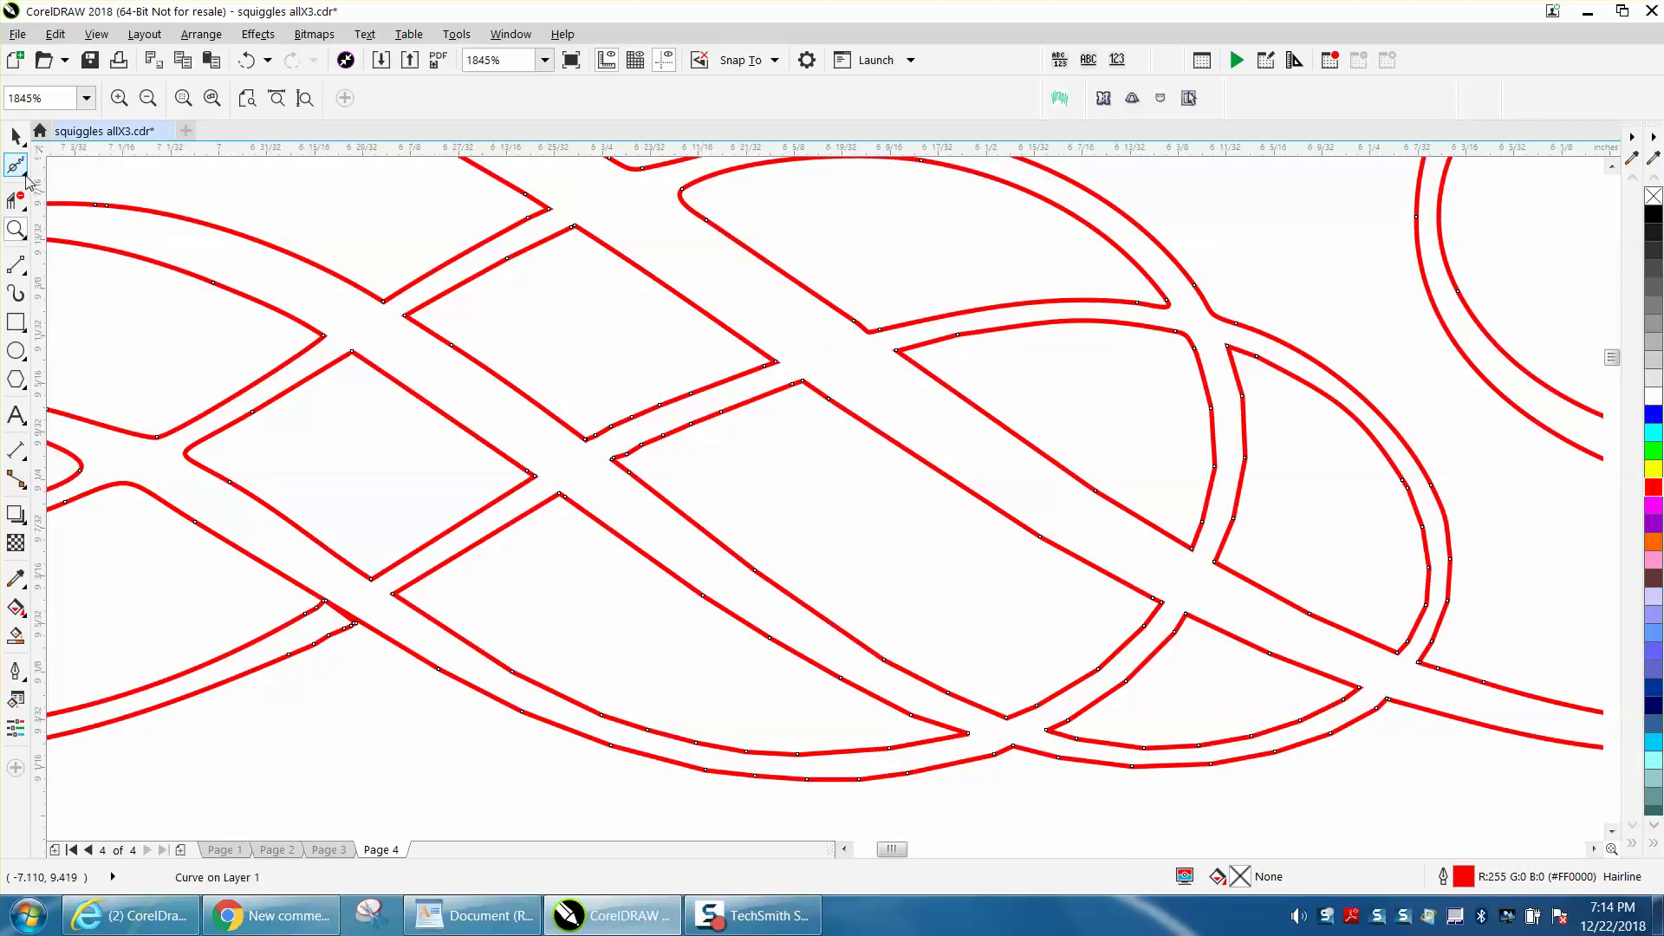
left_click(25, 177)
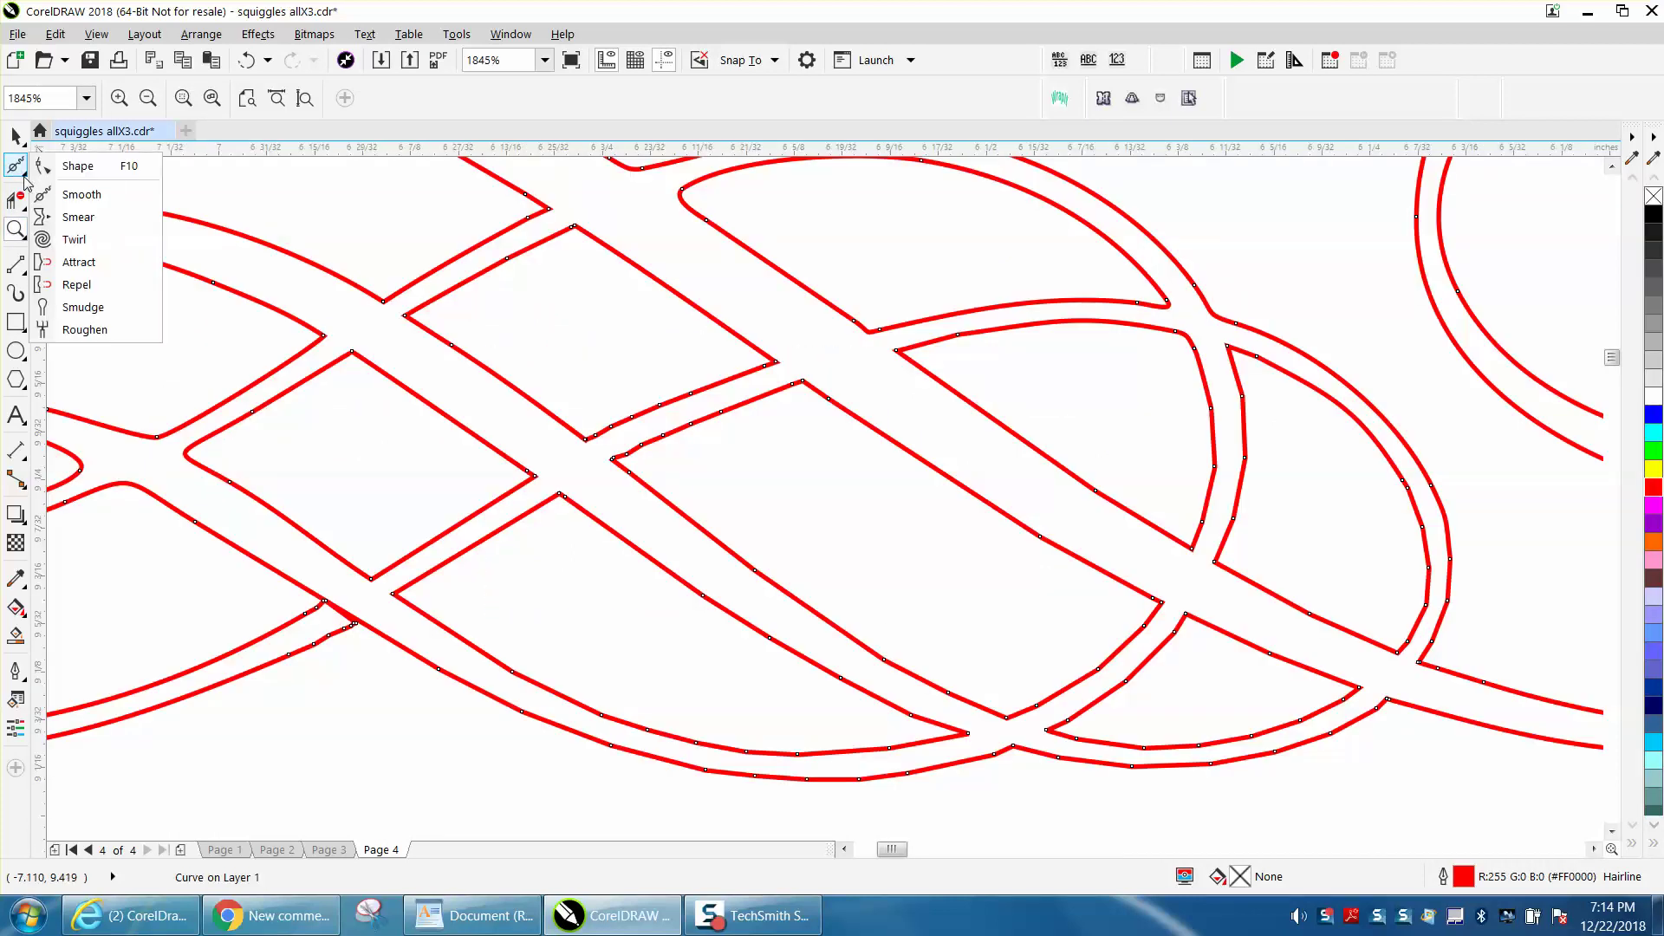
left_click(76, 165)
left_click_drag(639, 377, 719, 431)
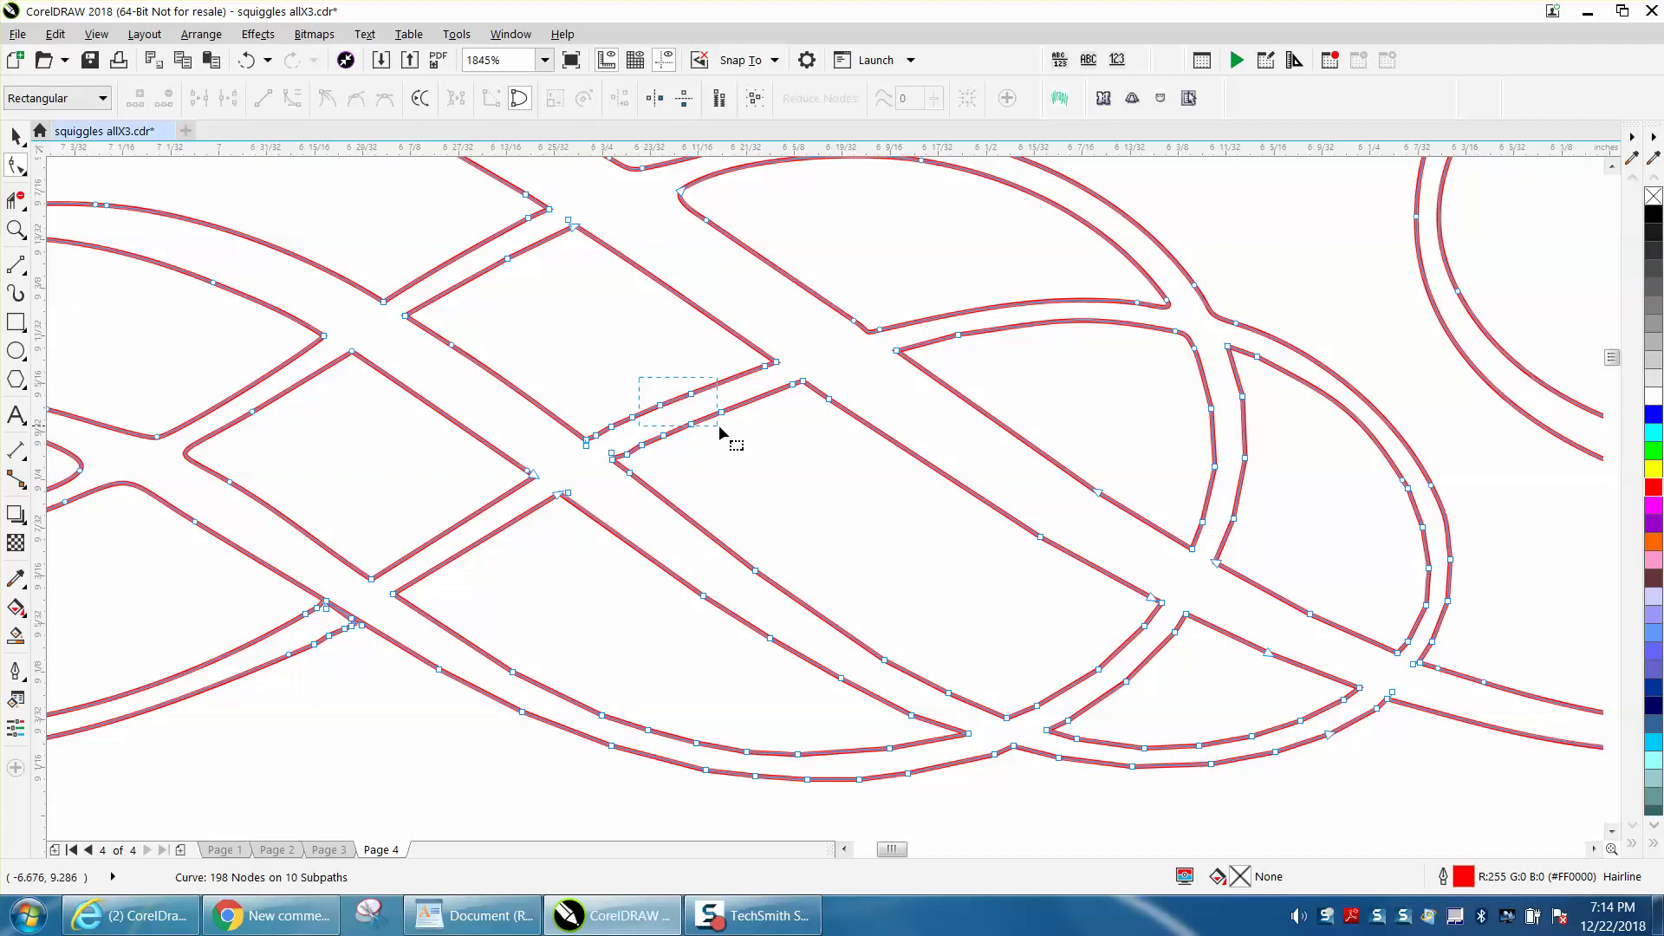
key("Delete")
left_click(620, 440)
key("Delete")
Delete the remaining stray nodes, including the cluster at the lower-left crossing.
left_click_drag(663, 432, 641, 472)
key("Delete")
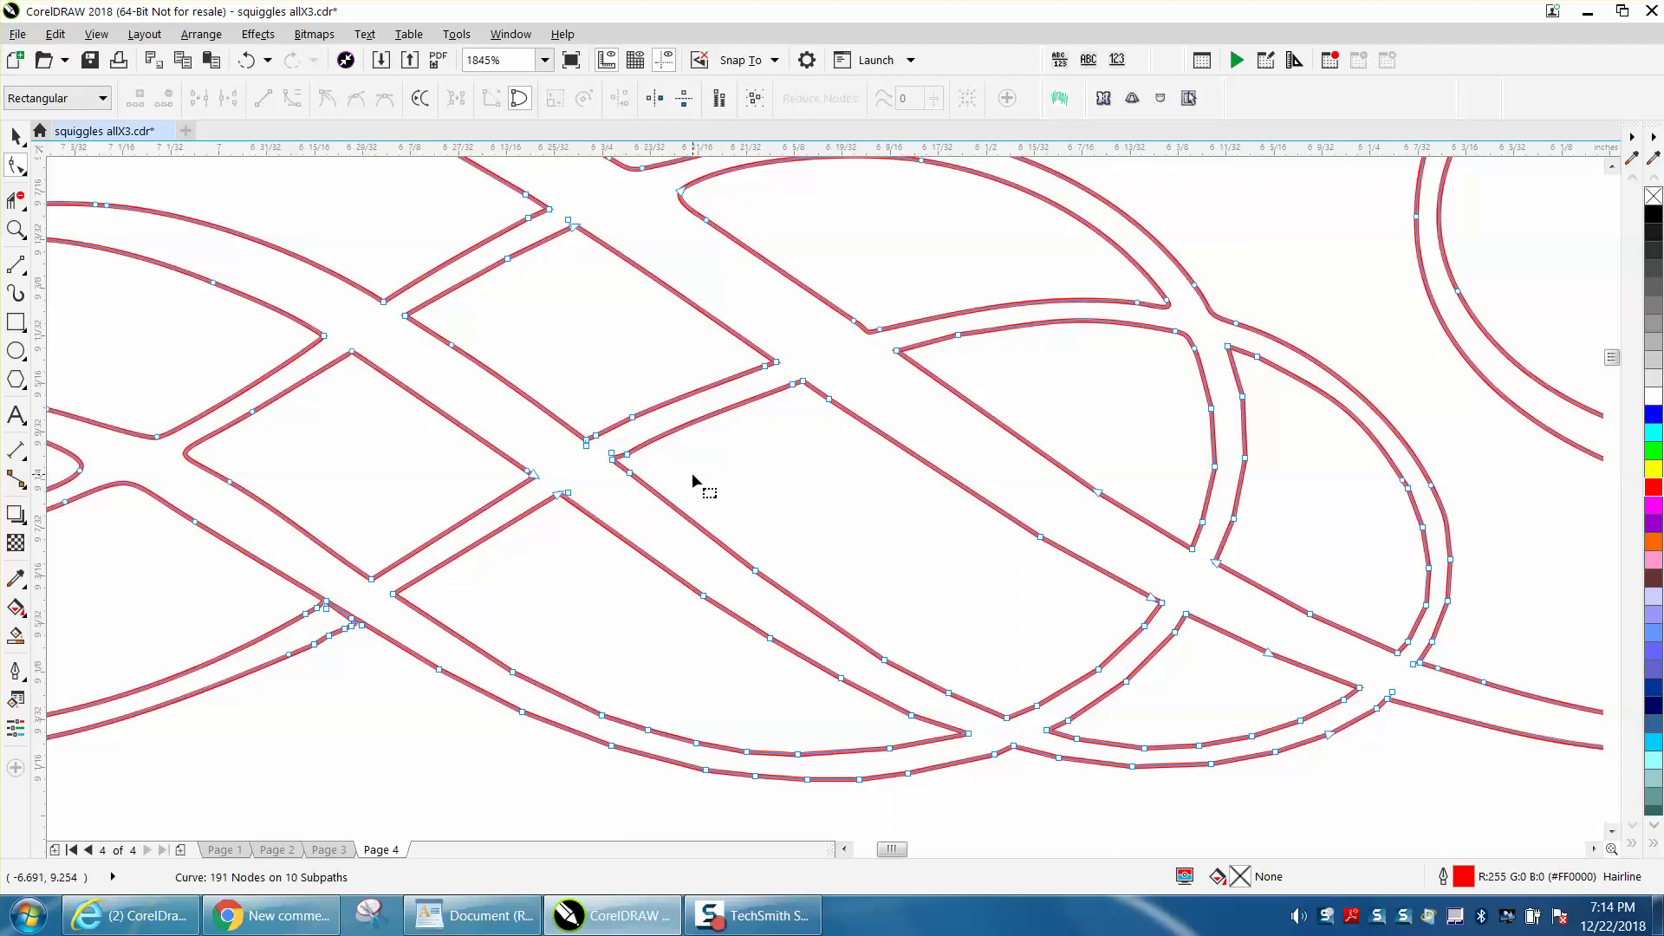
left_click(625, 456)
key("Delete")
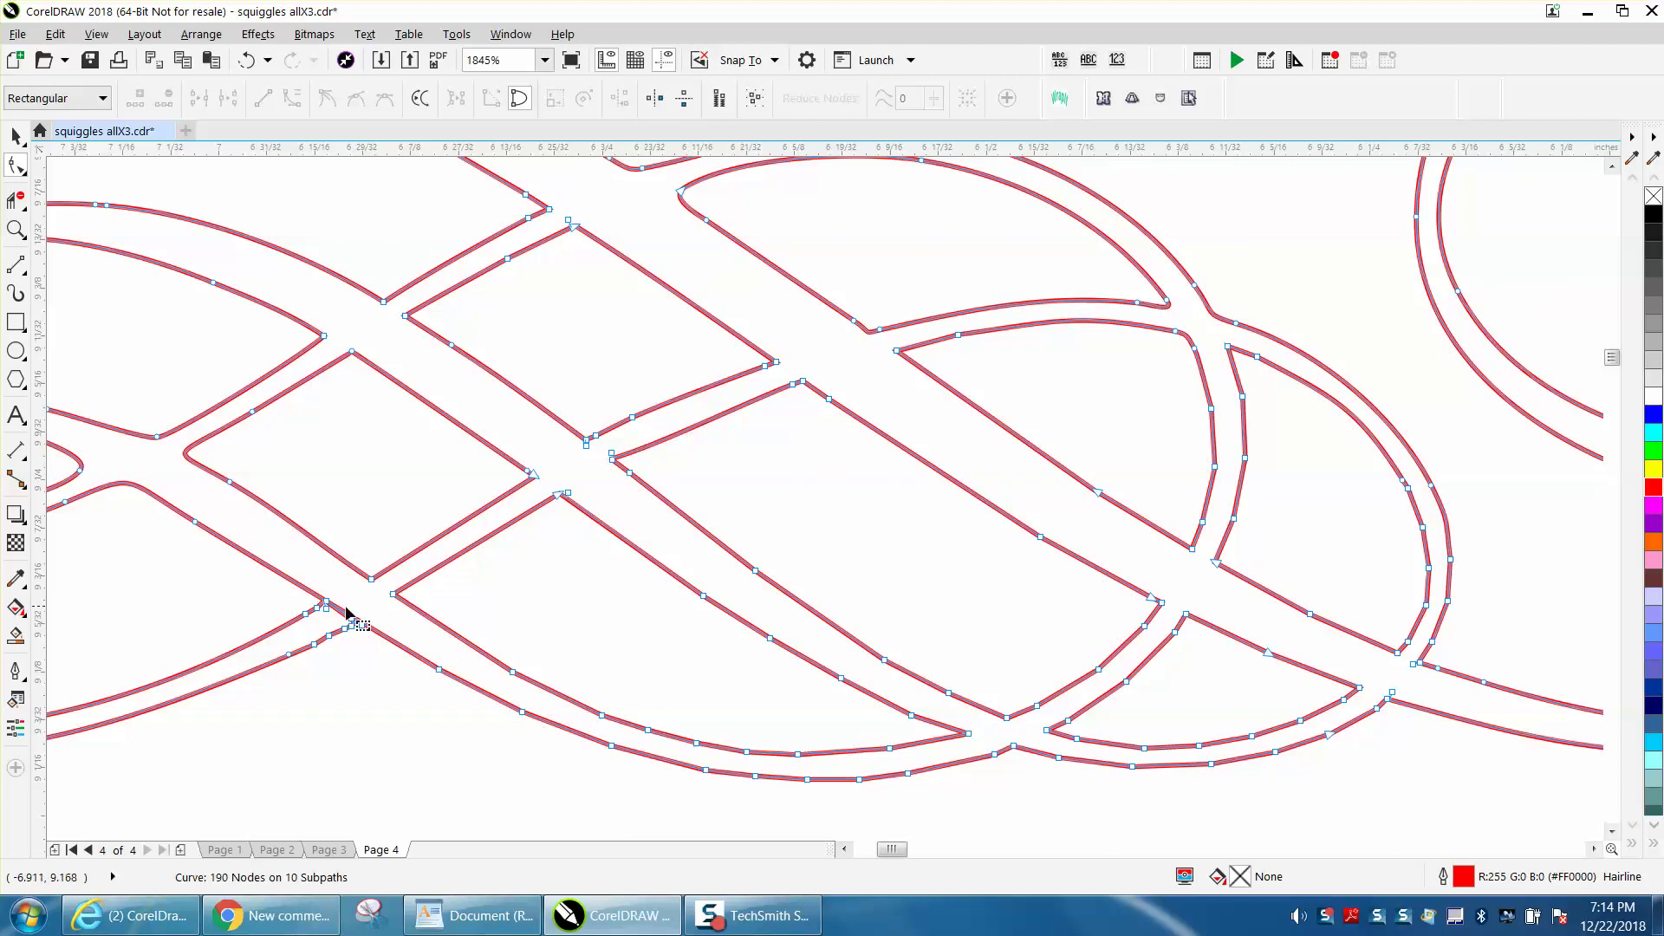
left_click_drag(284, 608, 322, 654)
key("Delete")
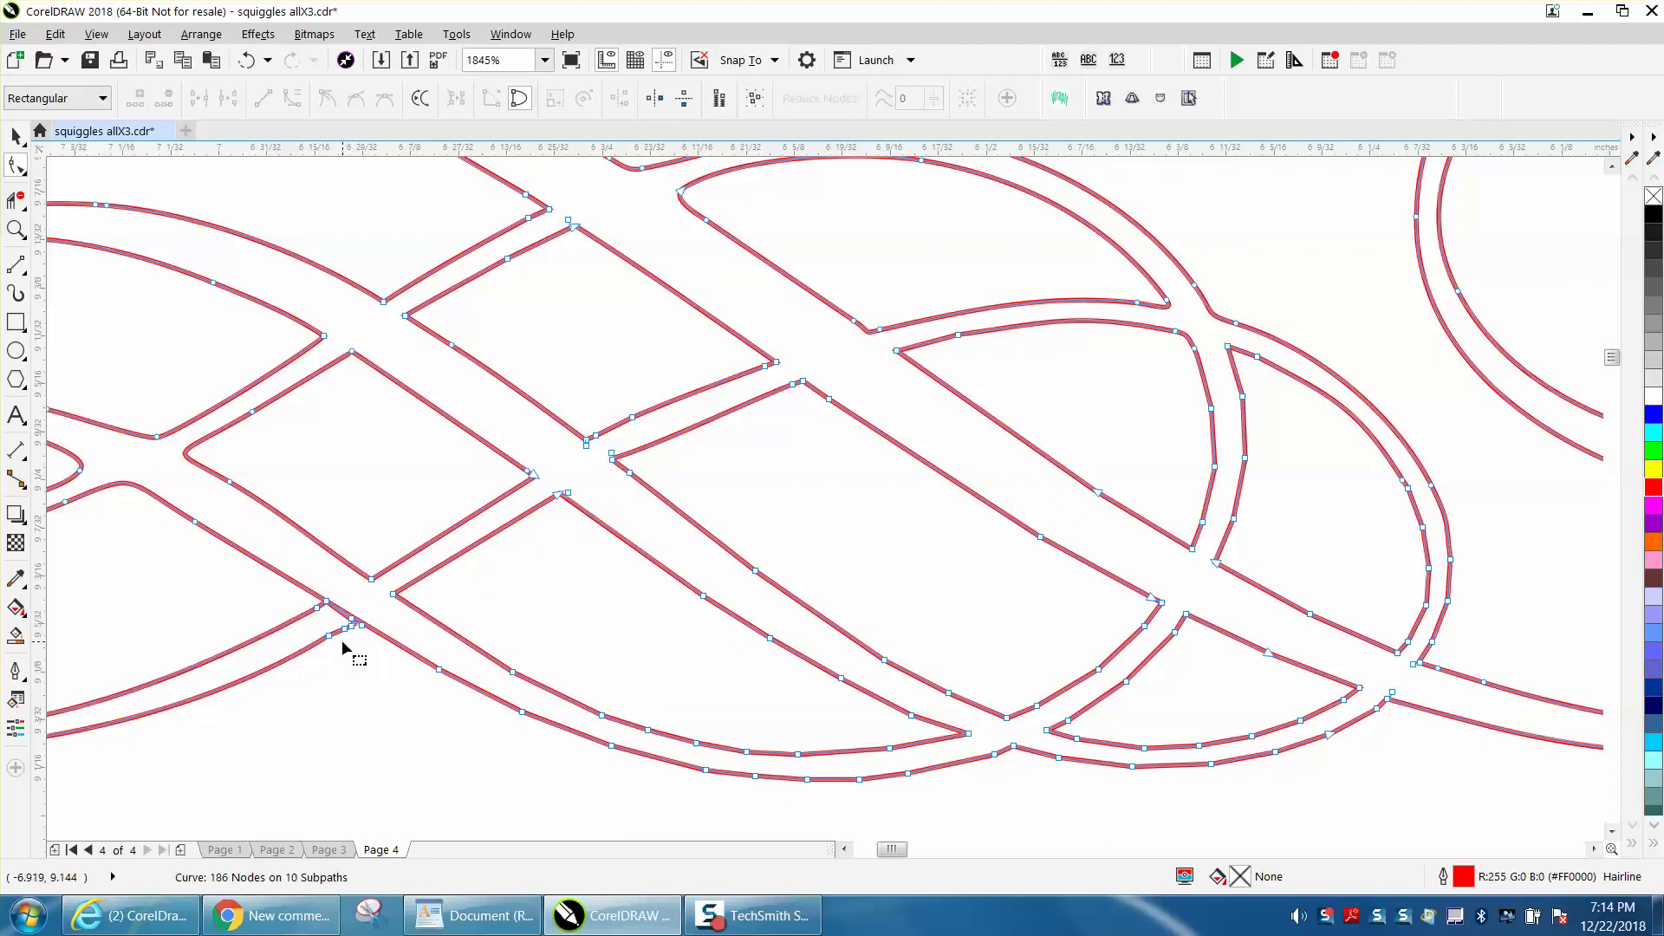
left_click(16, 228)
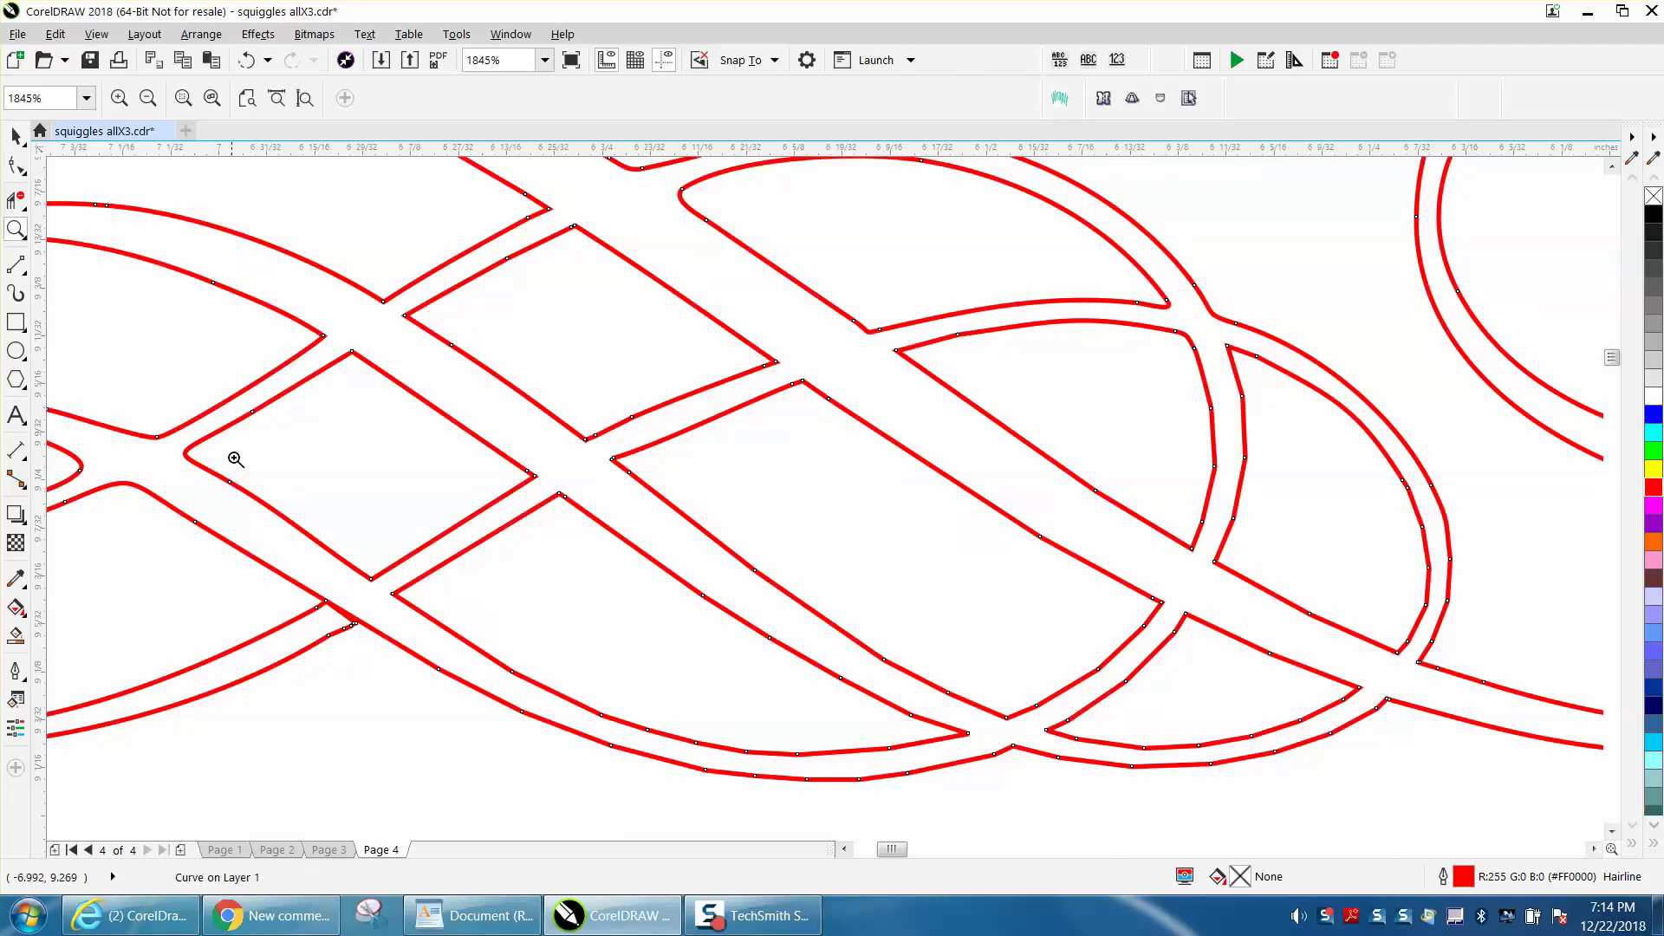
left_click_drag(230, 456, 518, 696)
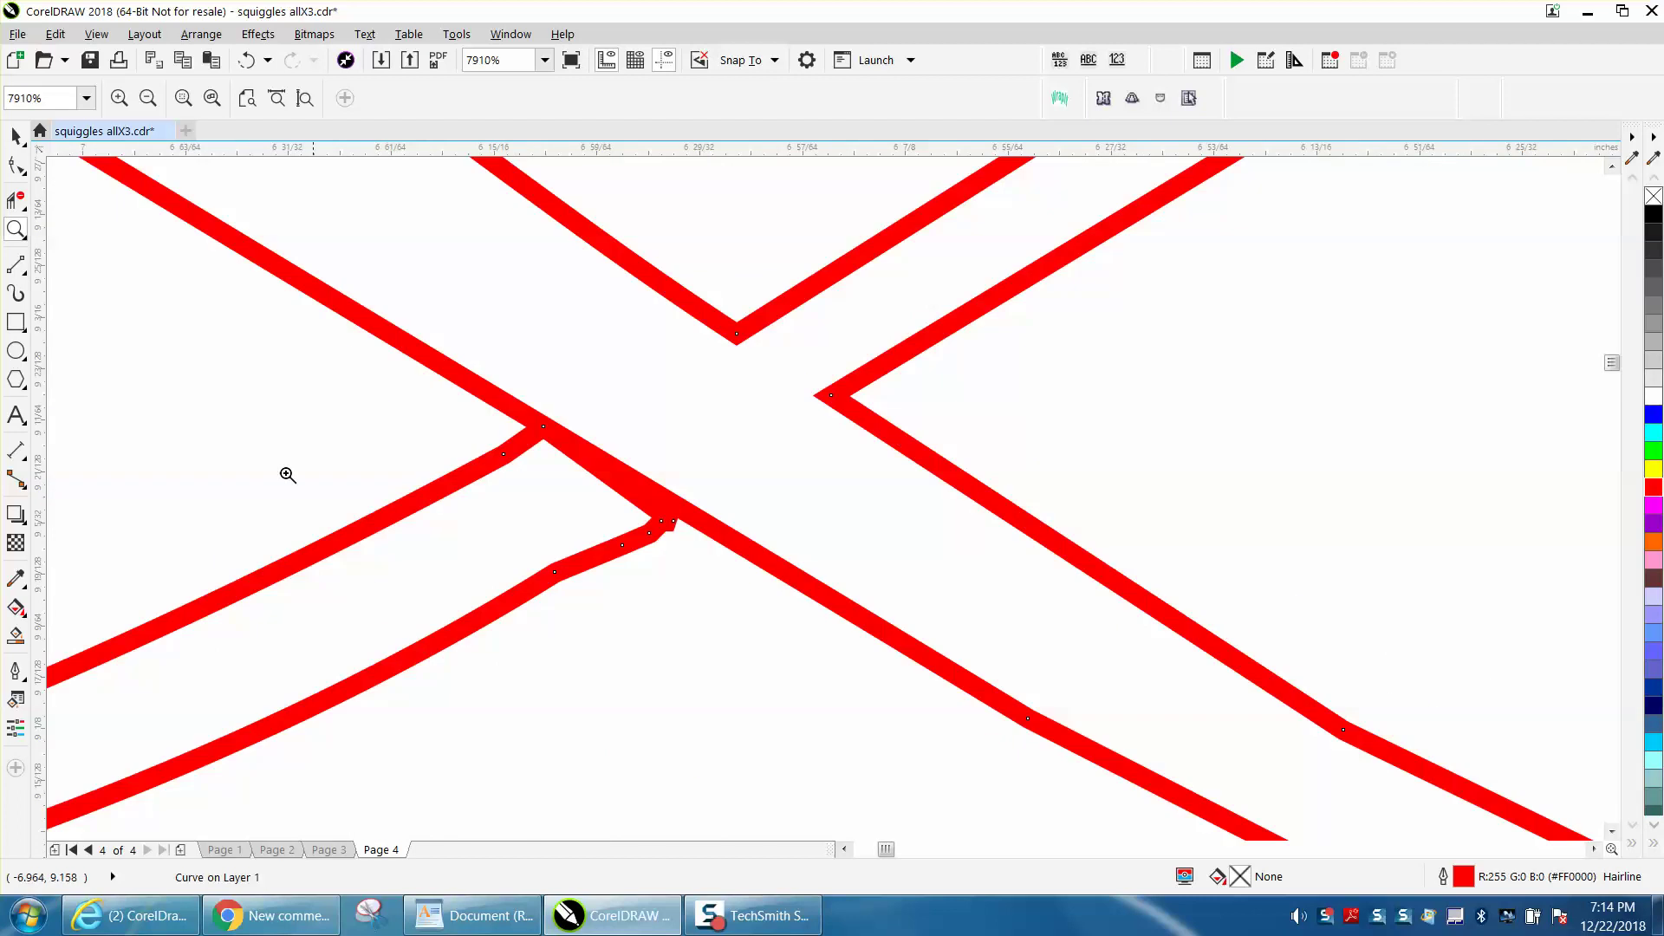
Move the selected nodes around the tangled crossing up and to the right.
left_click(24, 173)
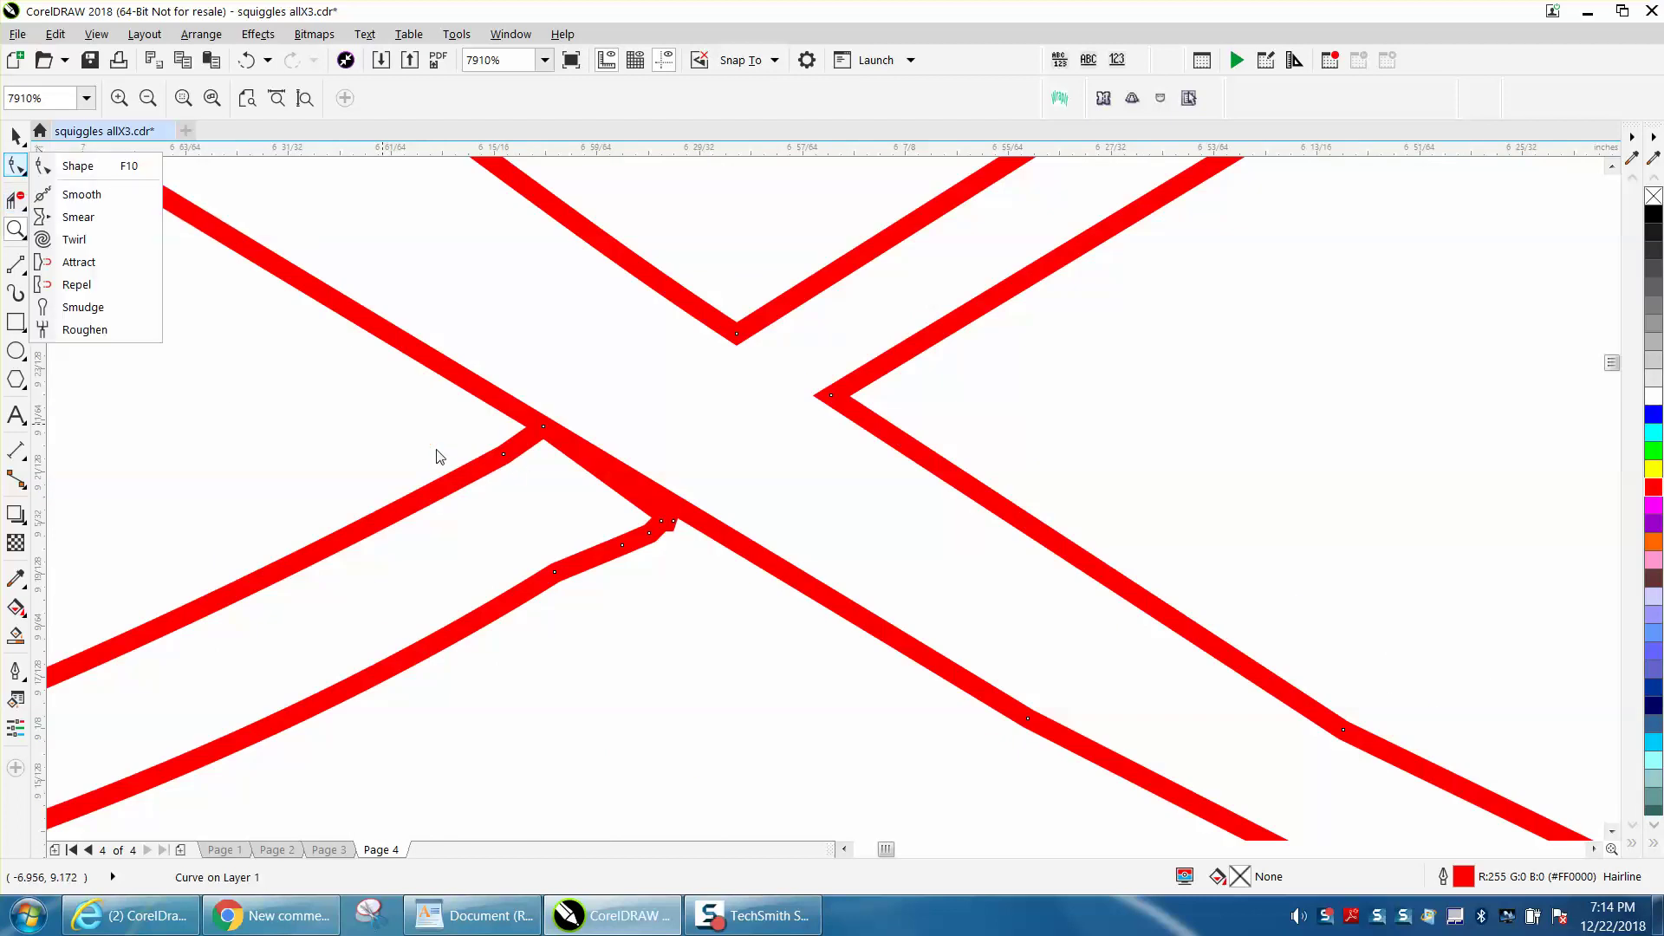
left_click(77, 166)
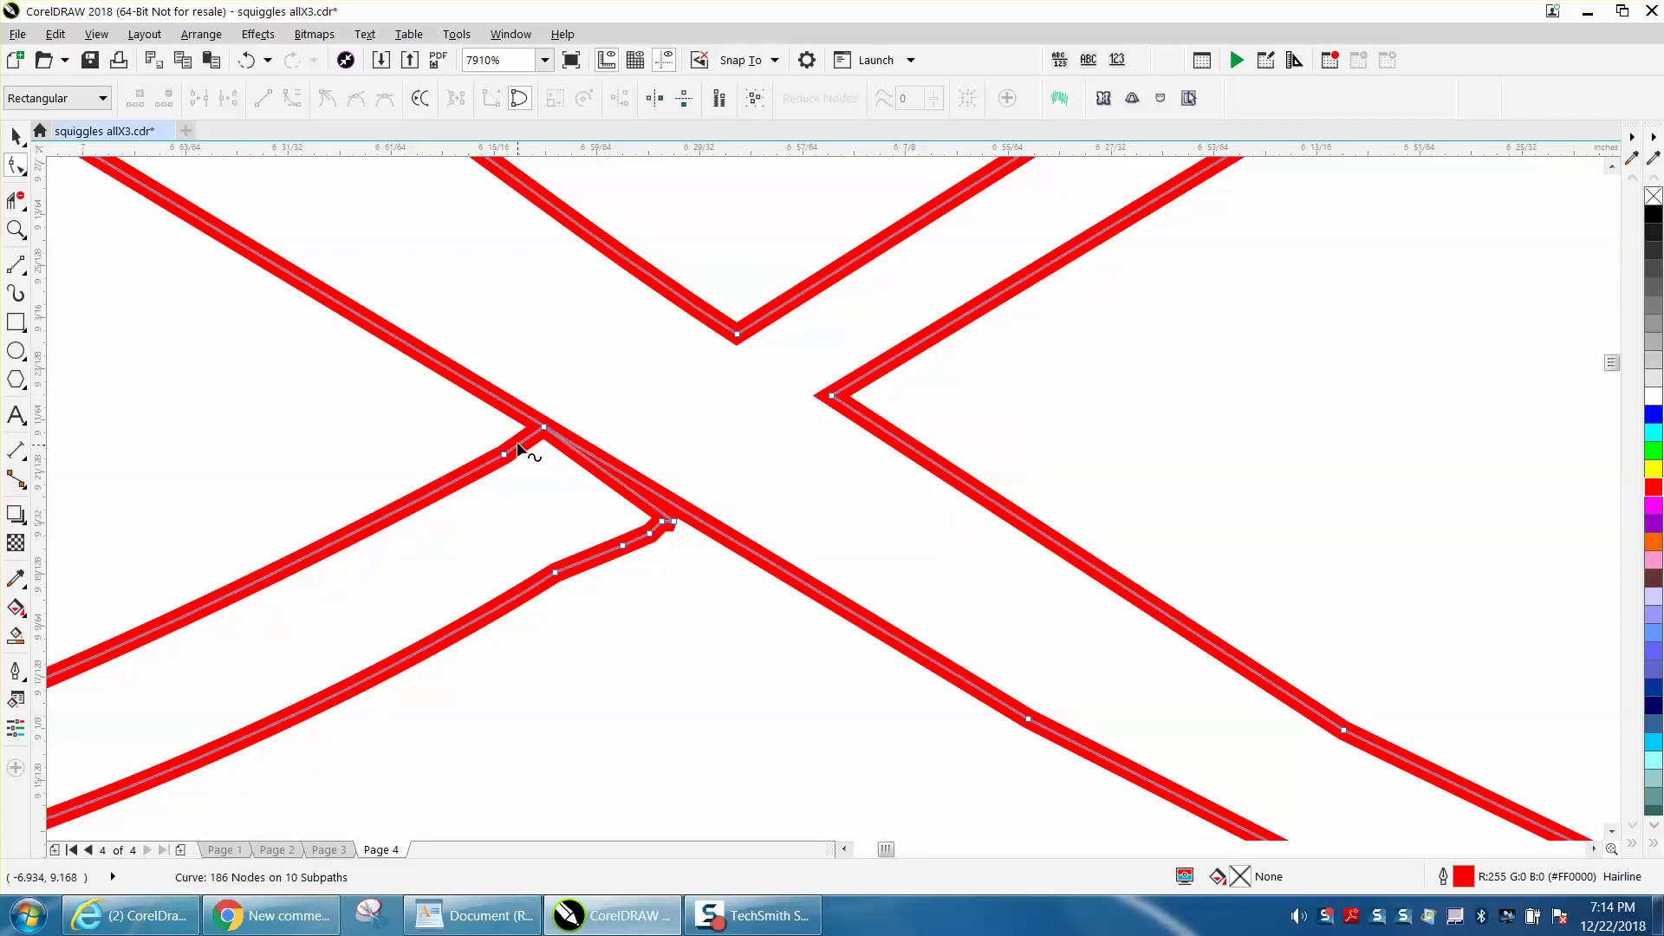
left_click_drag(509, 384, 707, 586)
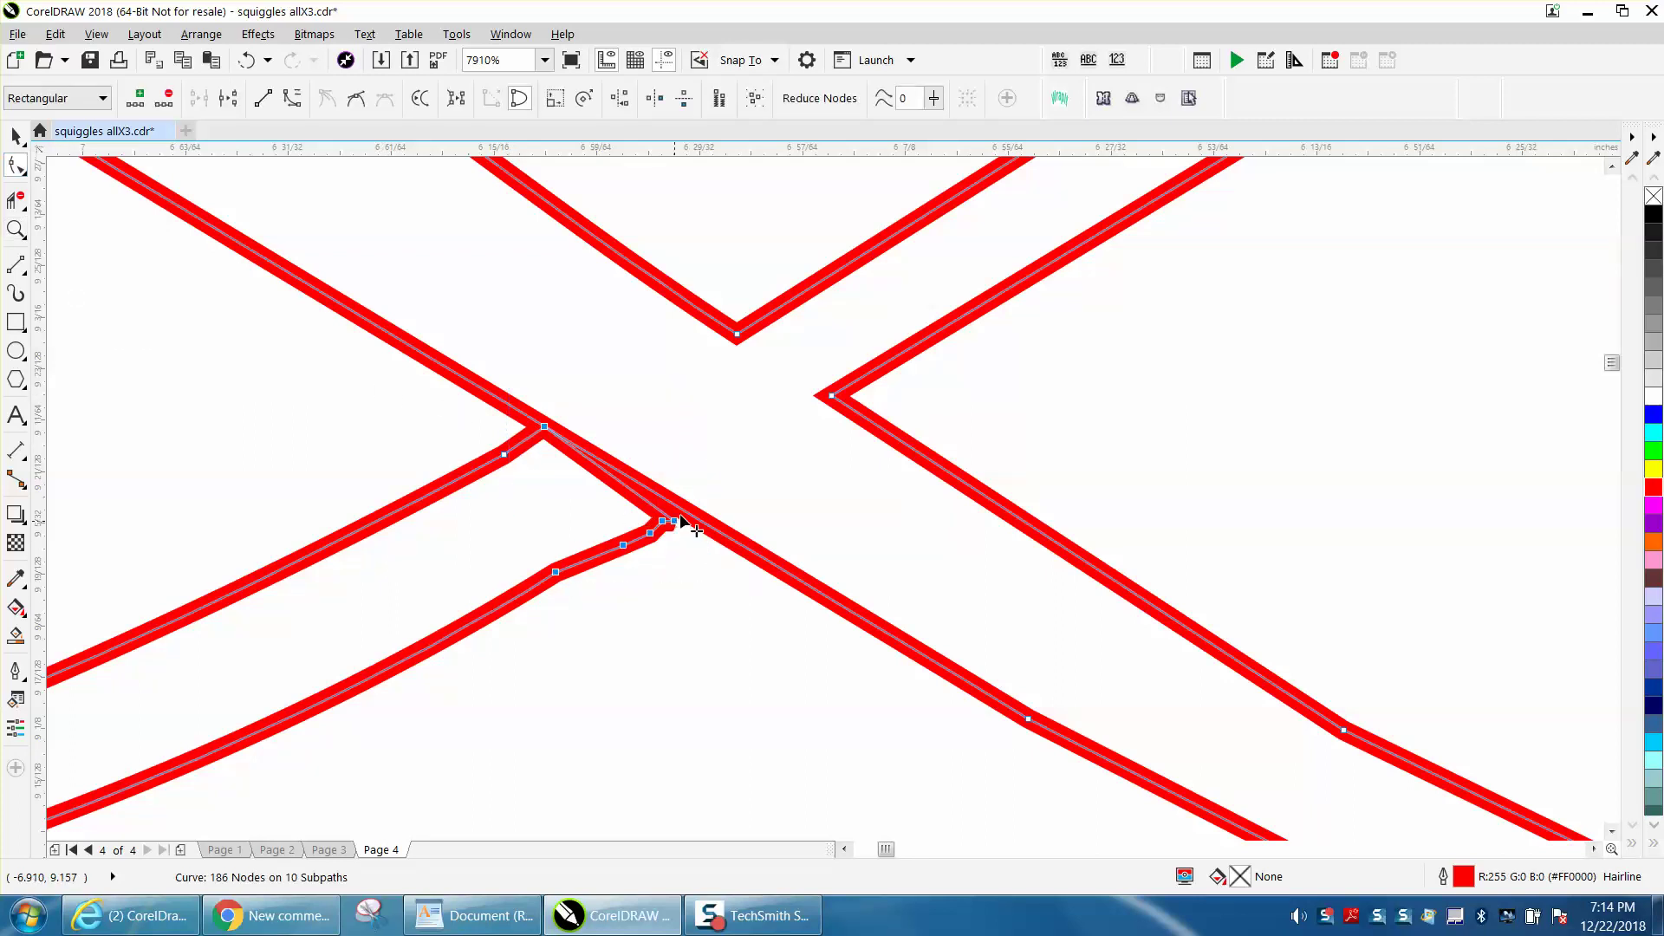
left_click_drag(673, 518, 706, 488)
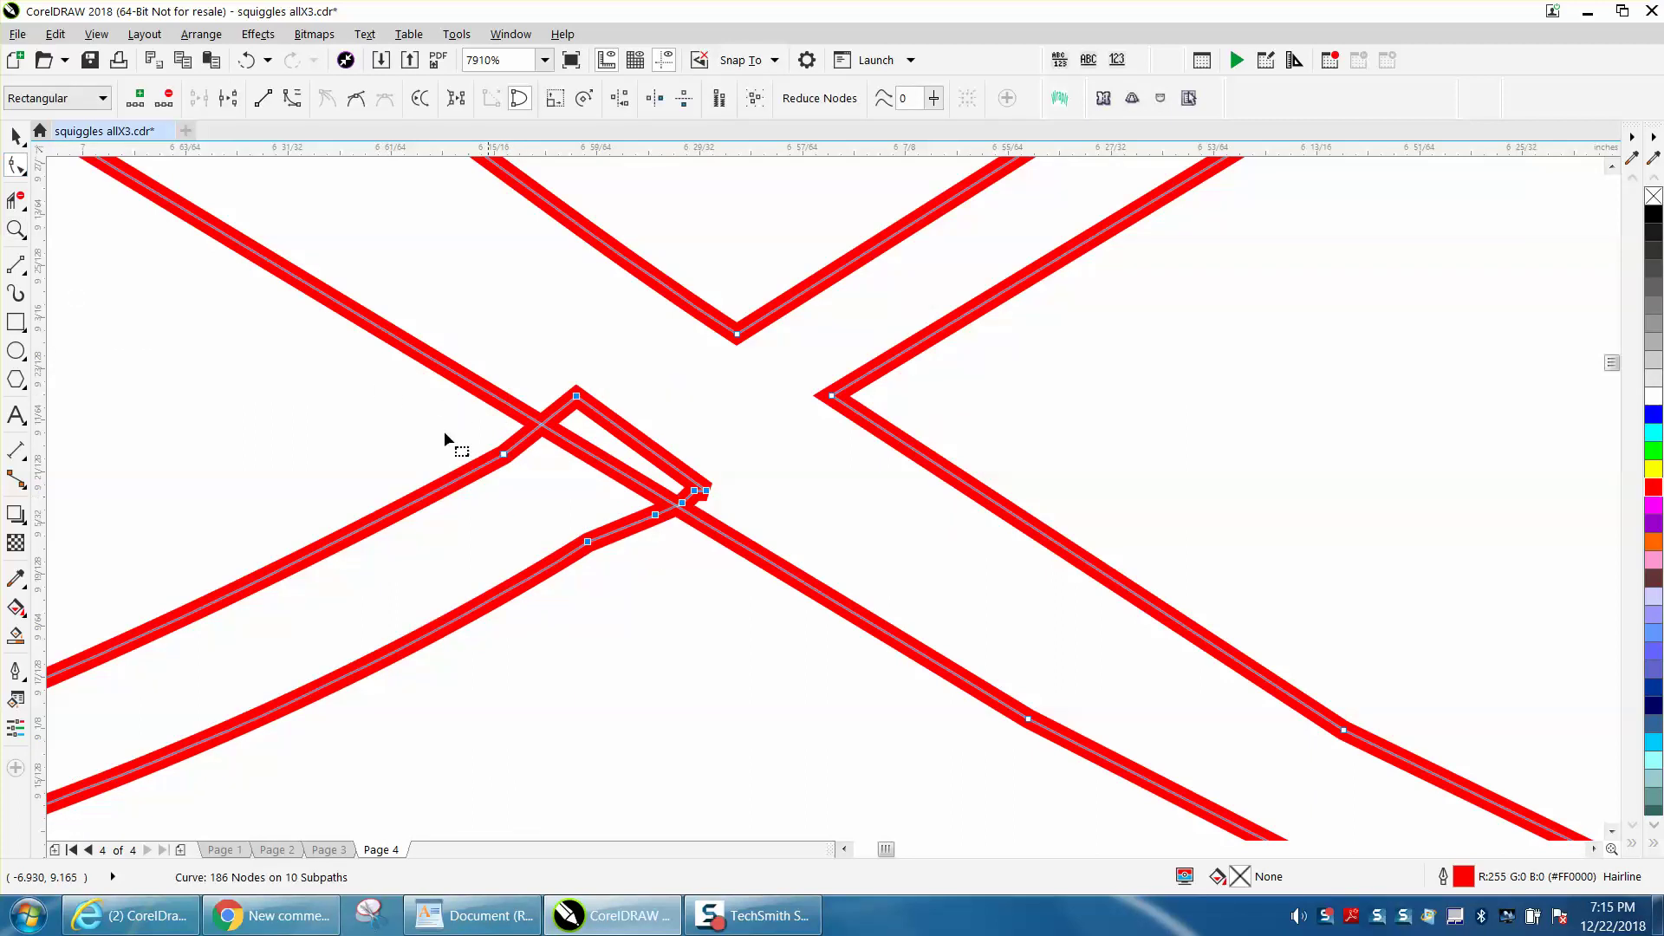
Remove the extra loop and overlapping segment at the crossing with Virtual Segment Delete.
left_click(16, 201)
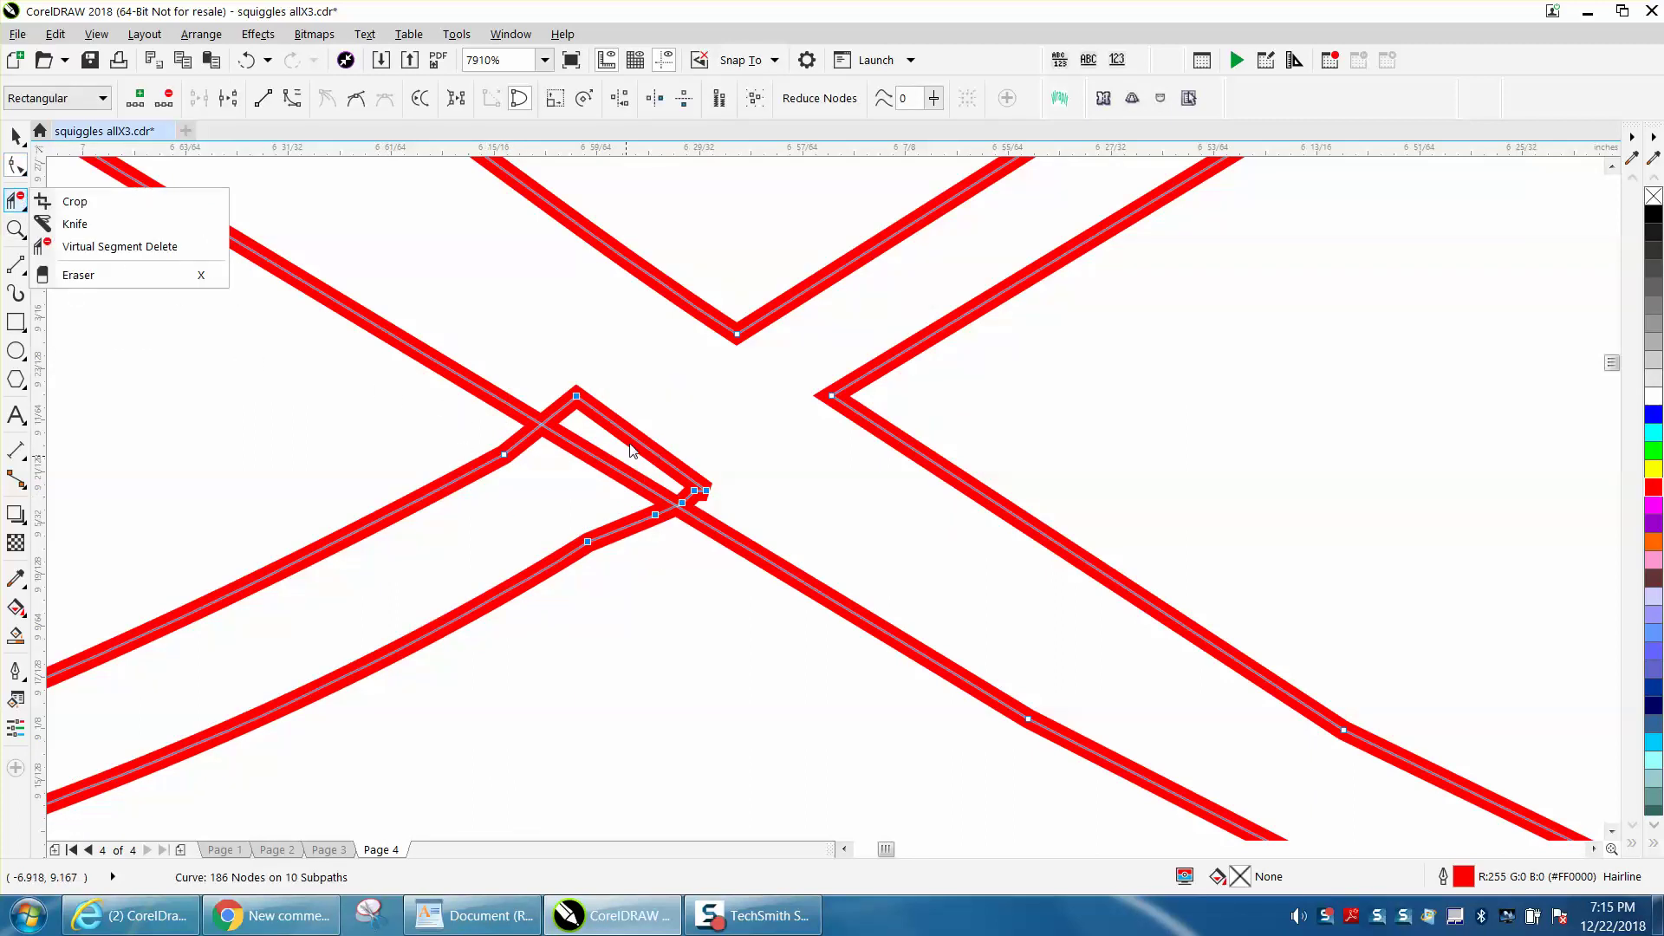
left_click(104, 246)
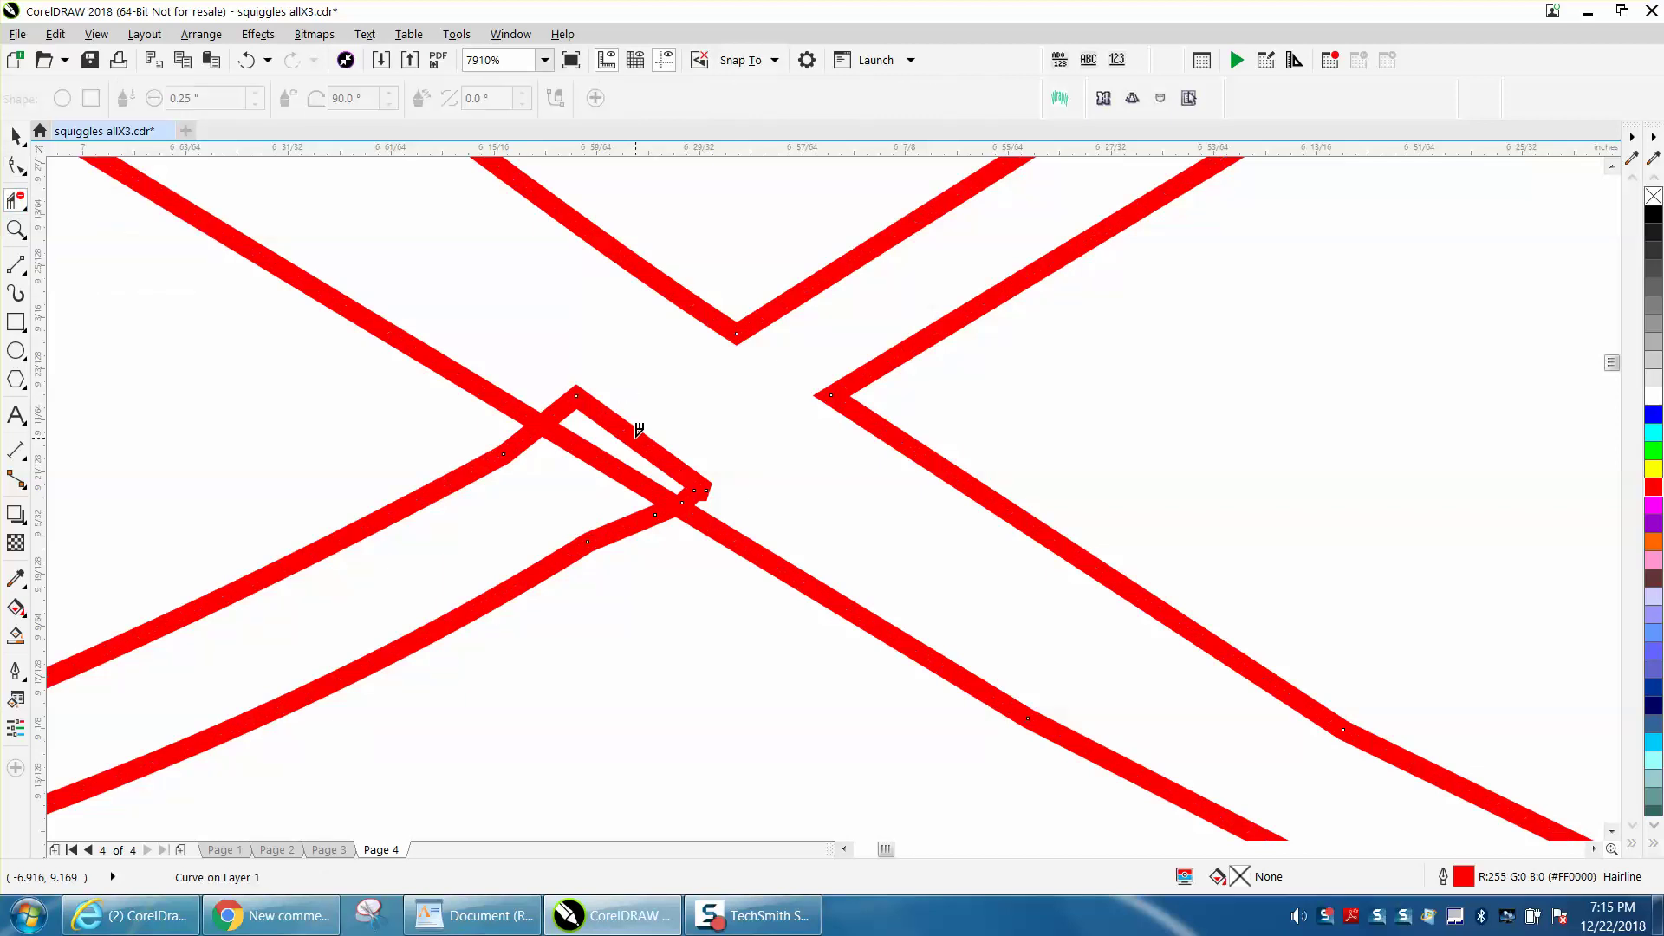
left_click(639, 432)
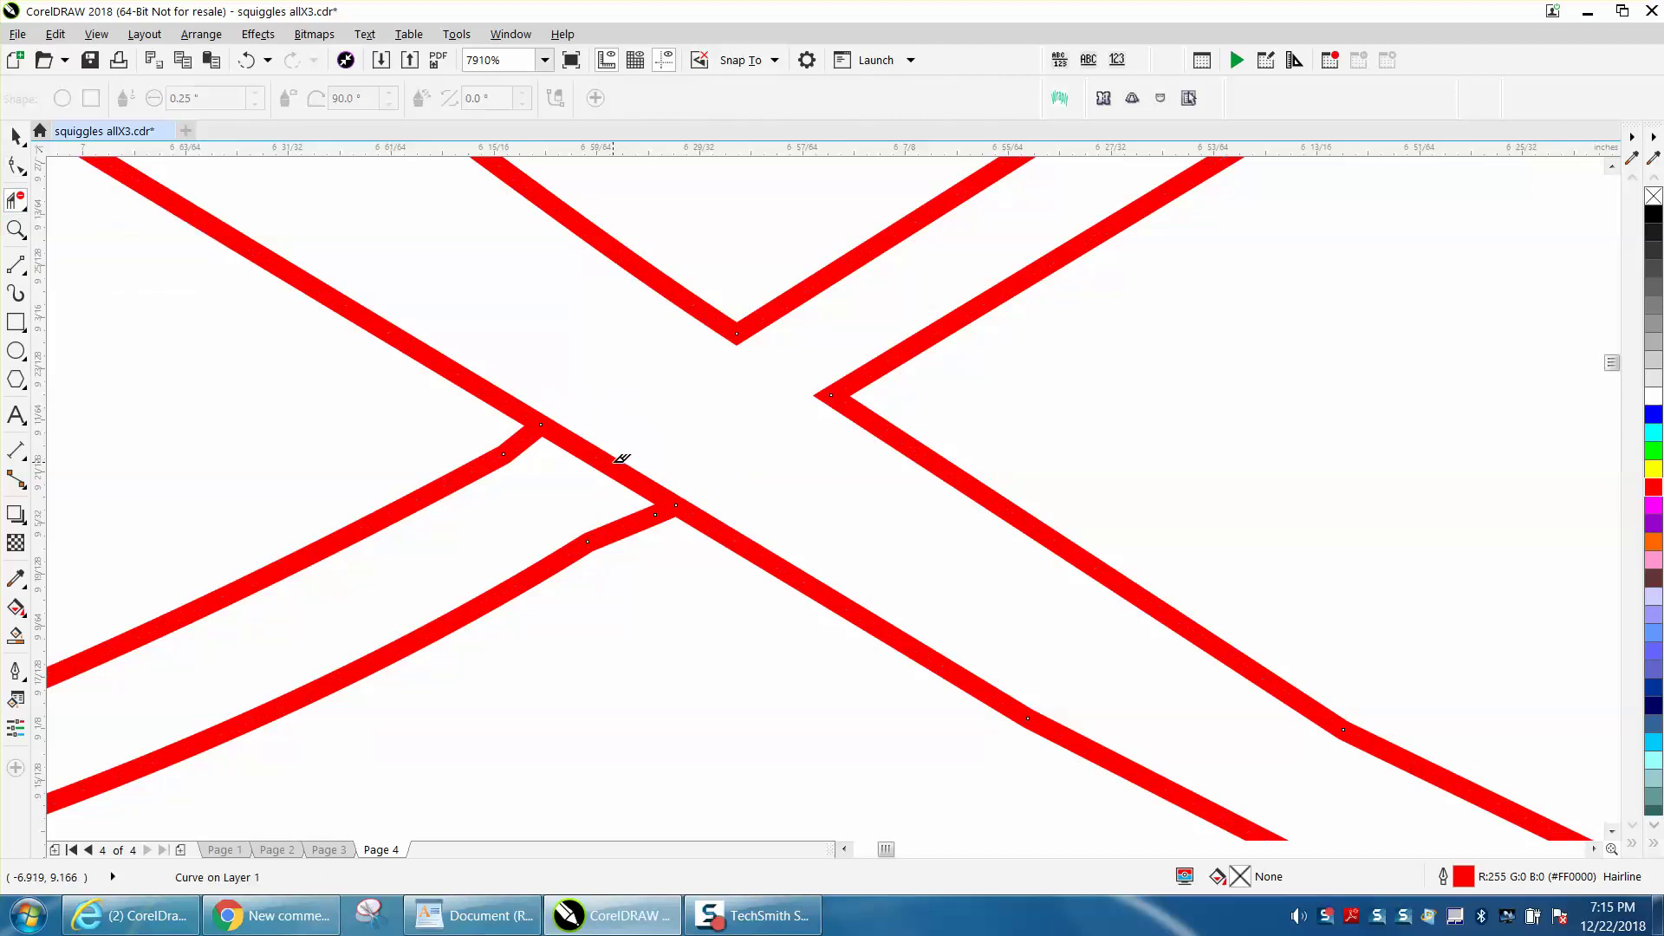
left_click(614, 465)
scroll(640, 473, "down", 3)
scroll(599, 488, "down", 1)
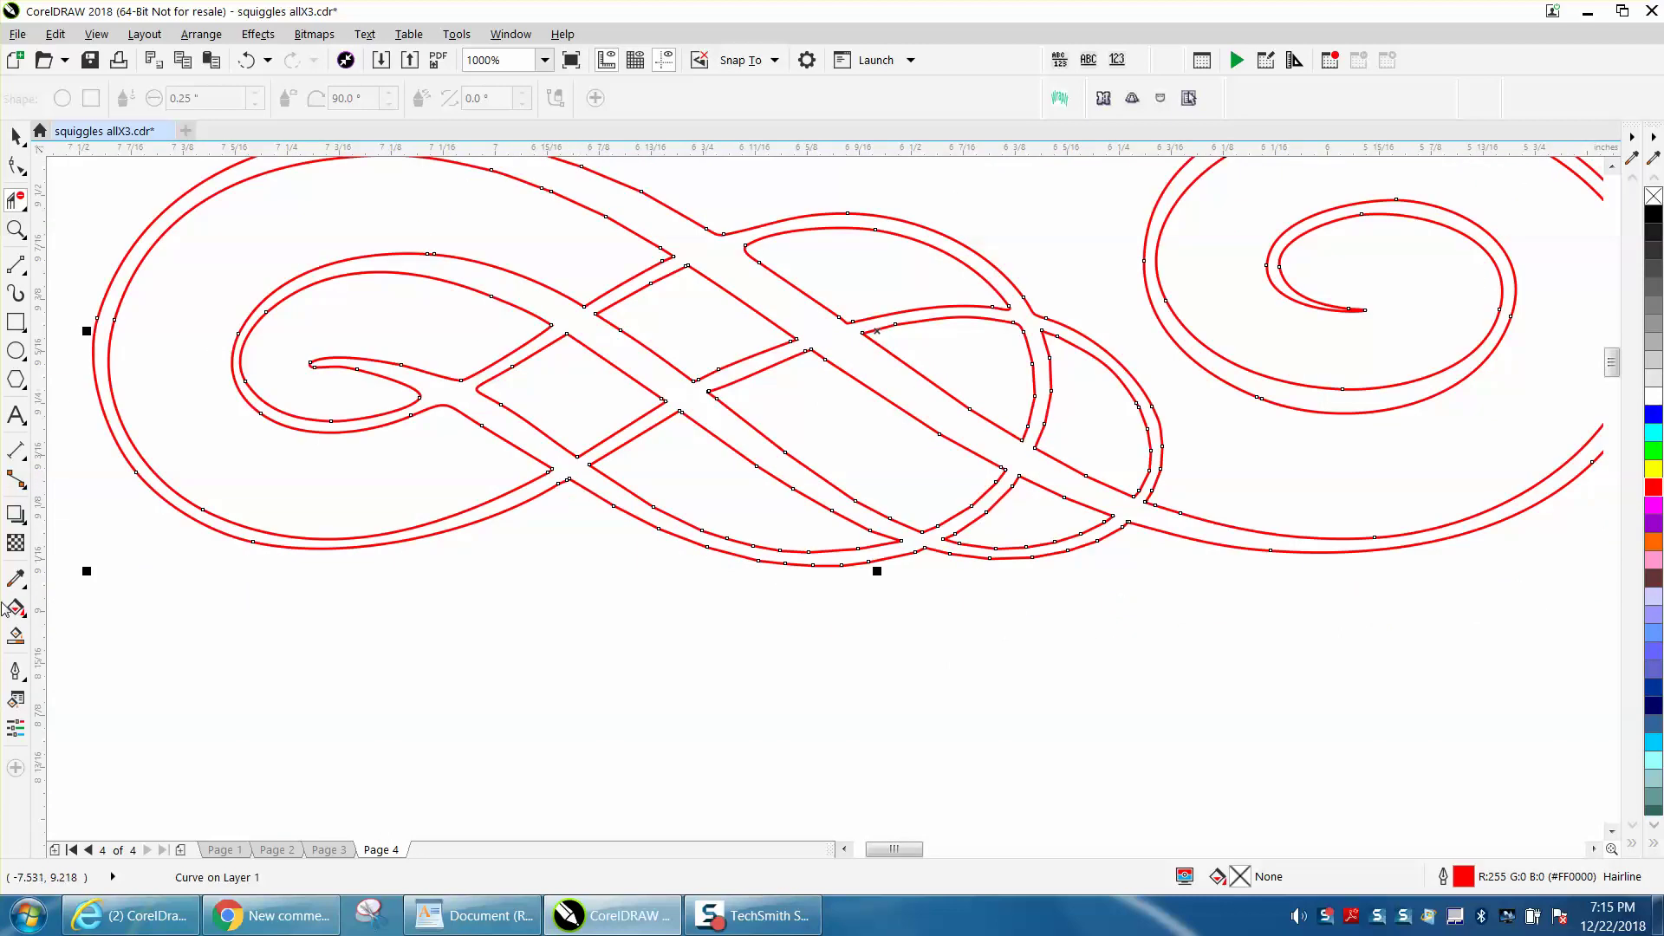
Smart Fill the squiggle's enclosed shape and drag the new object below the original.
left_click(9, 639)
left_click(460, 400)
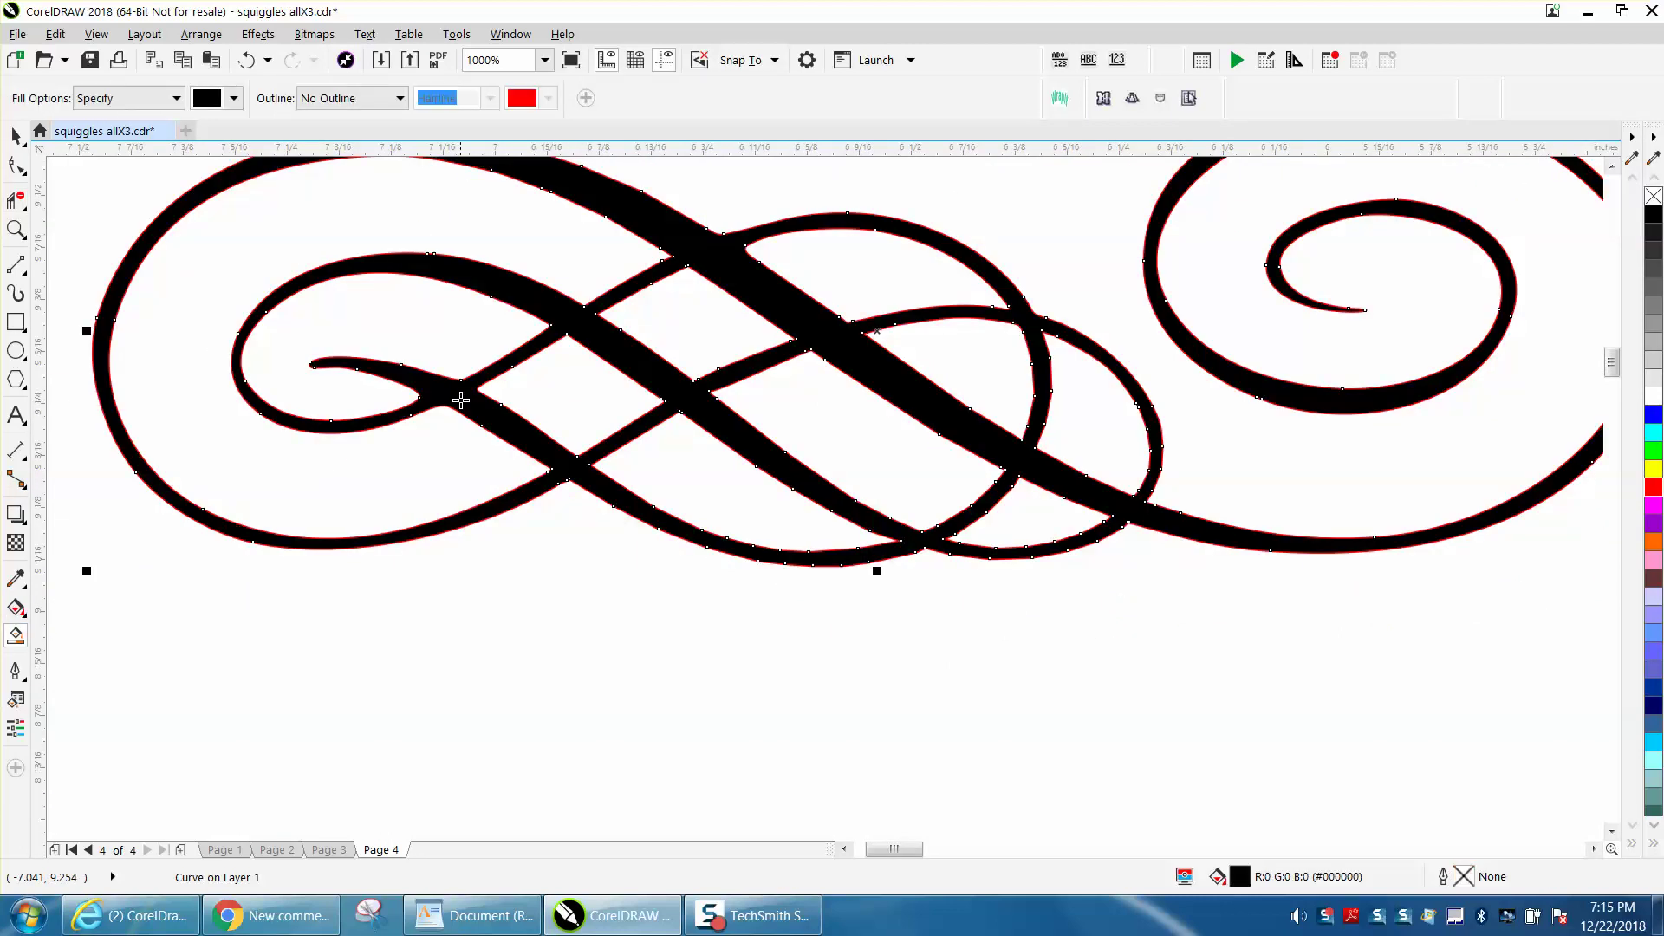
scroll(411, 378, "down", 1)
left_click(18, 135)
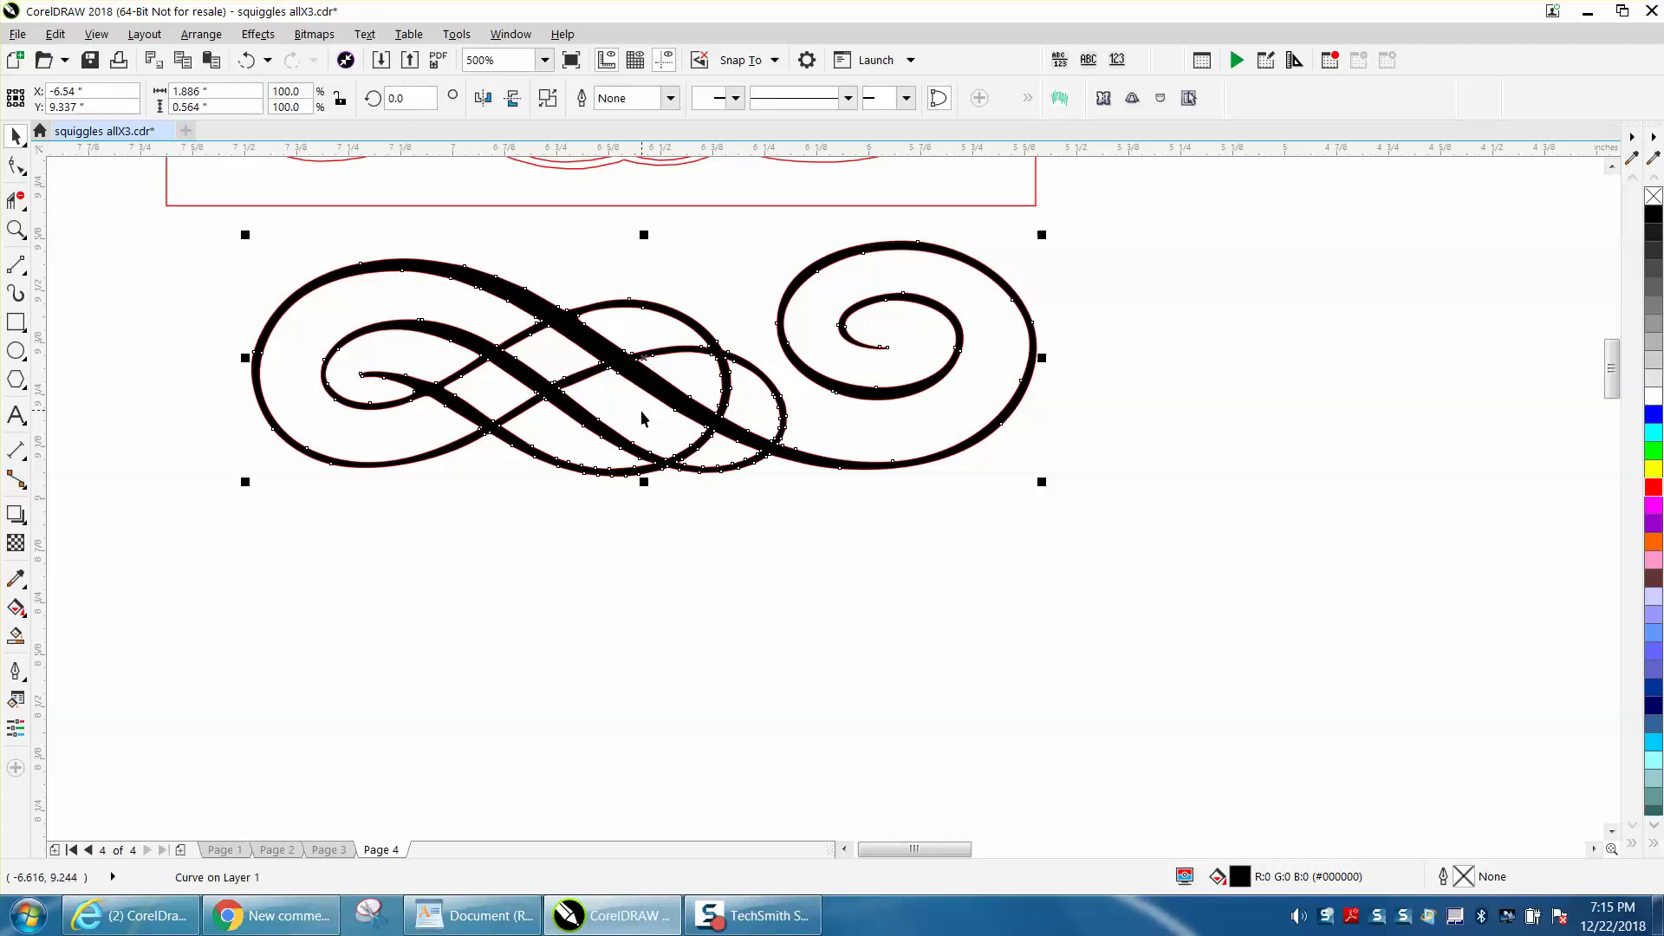
left_click_drag(635, 376, 656, 618)
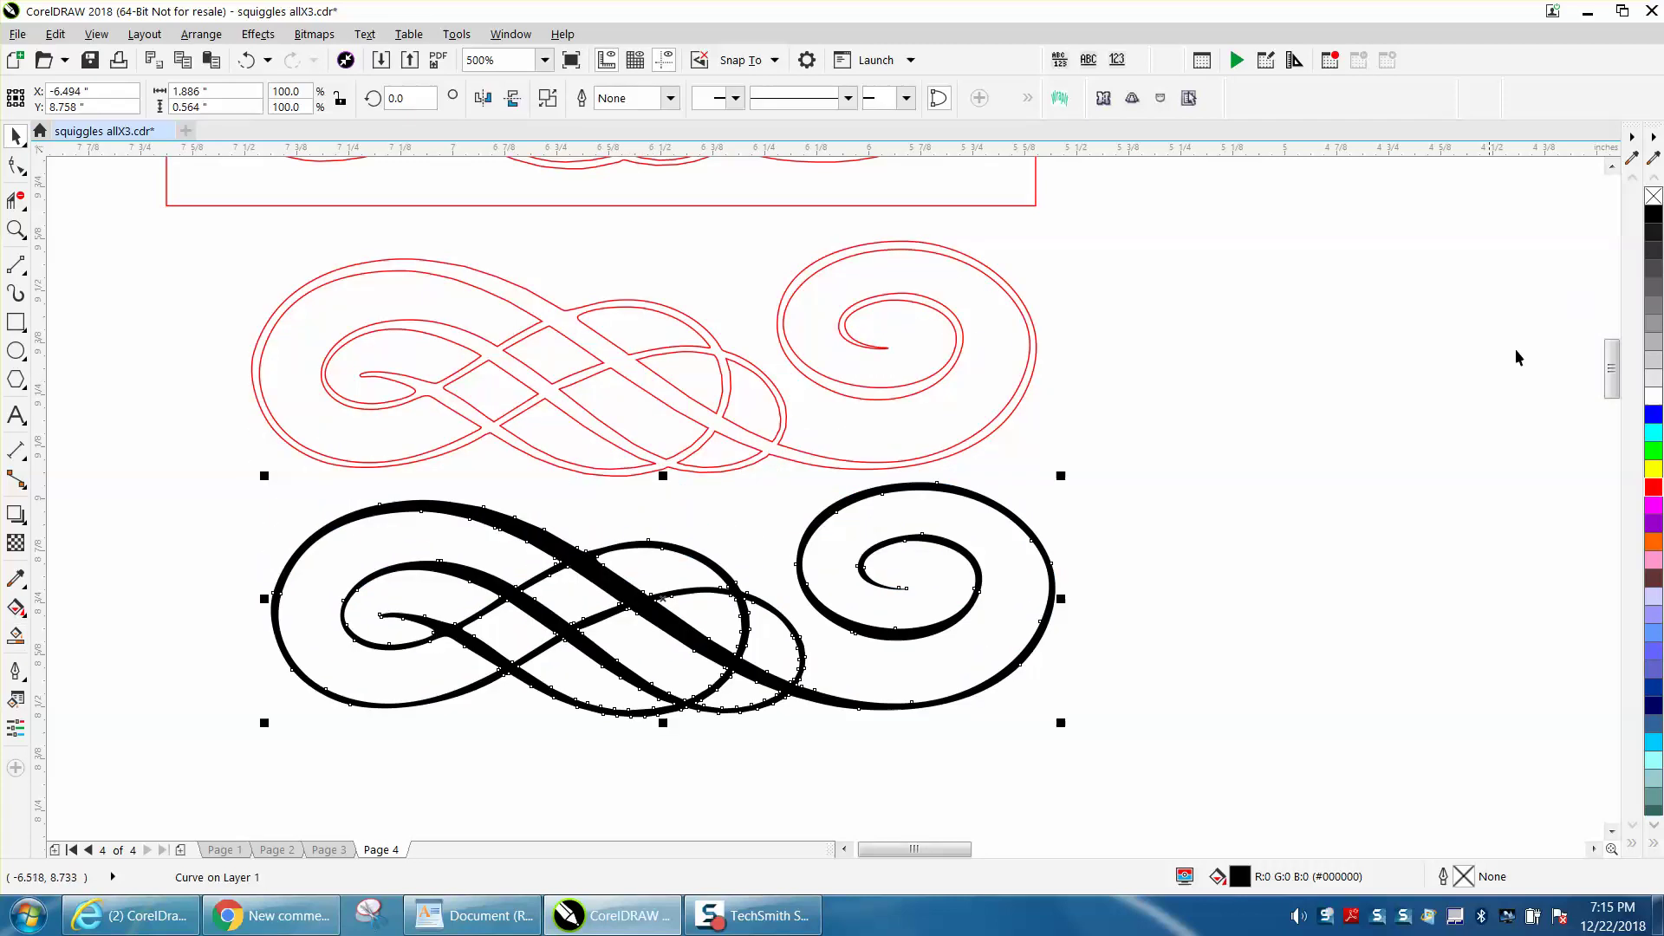
Give the copy no fill and a red outline, then reselect the upper squiggle.
left_click(1652, 197)
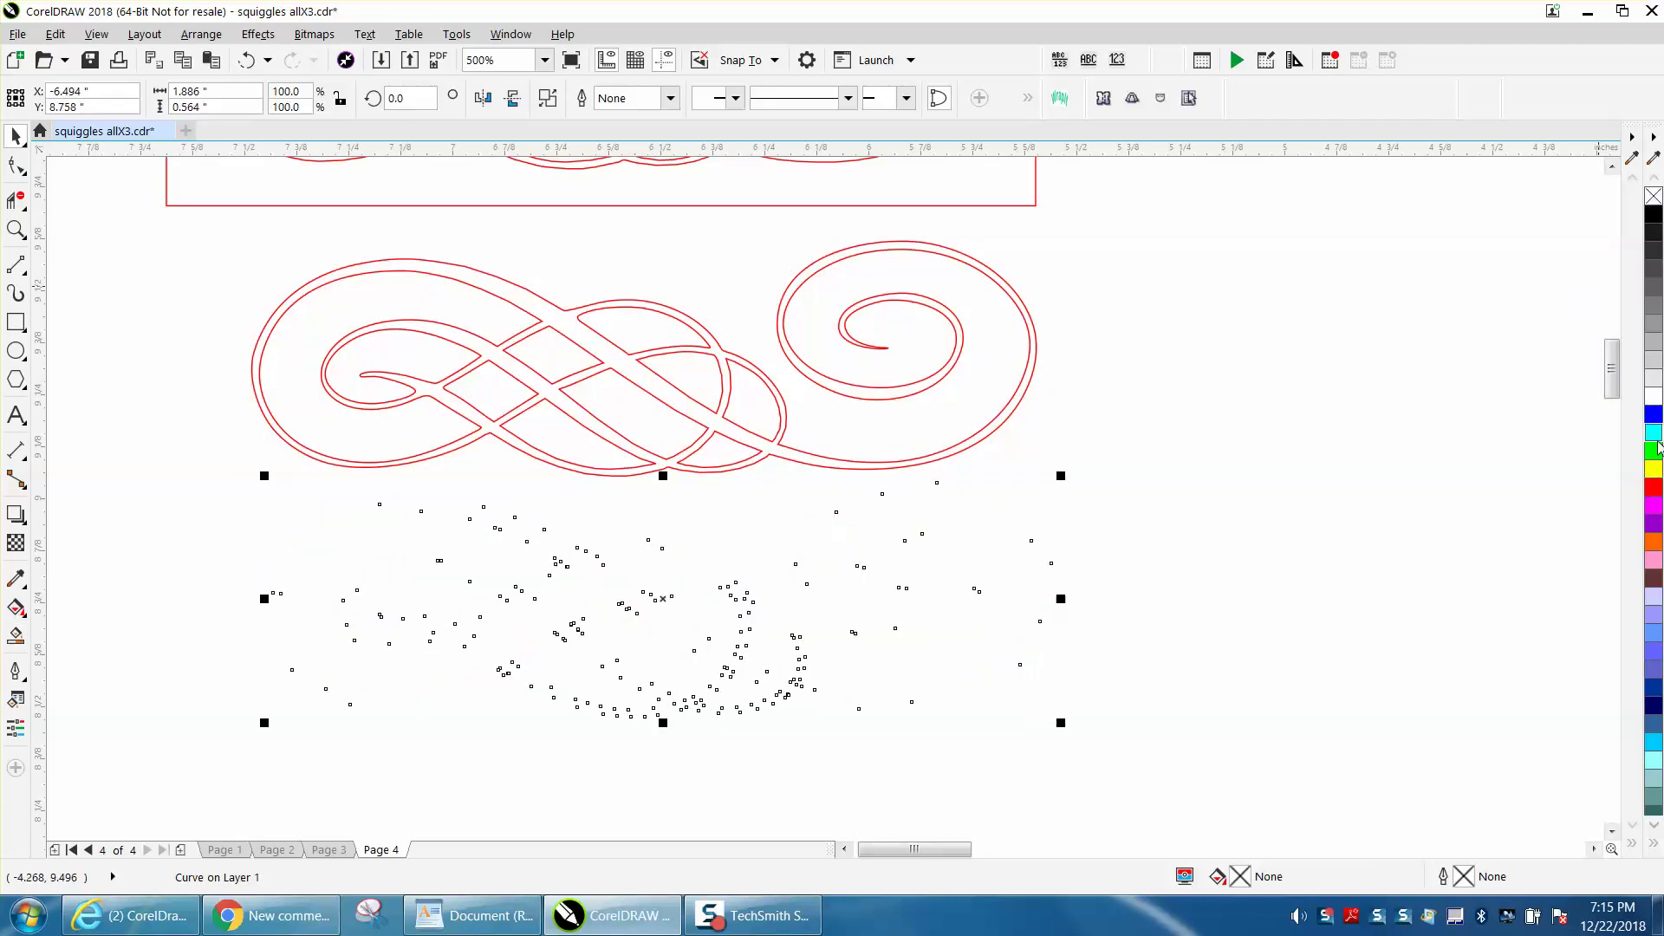
right_click(1653, 487)
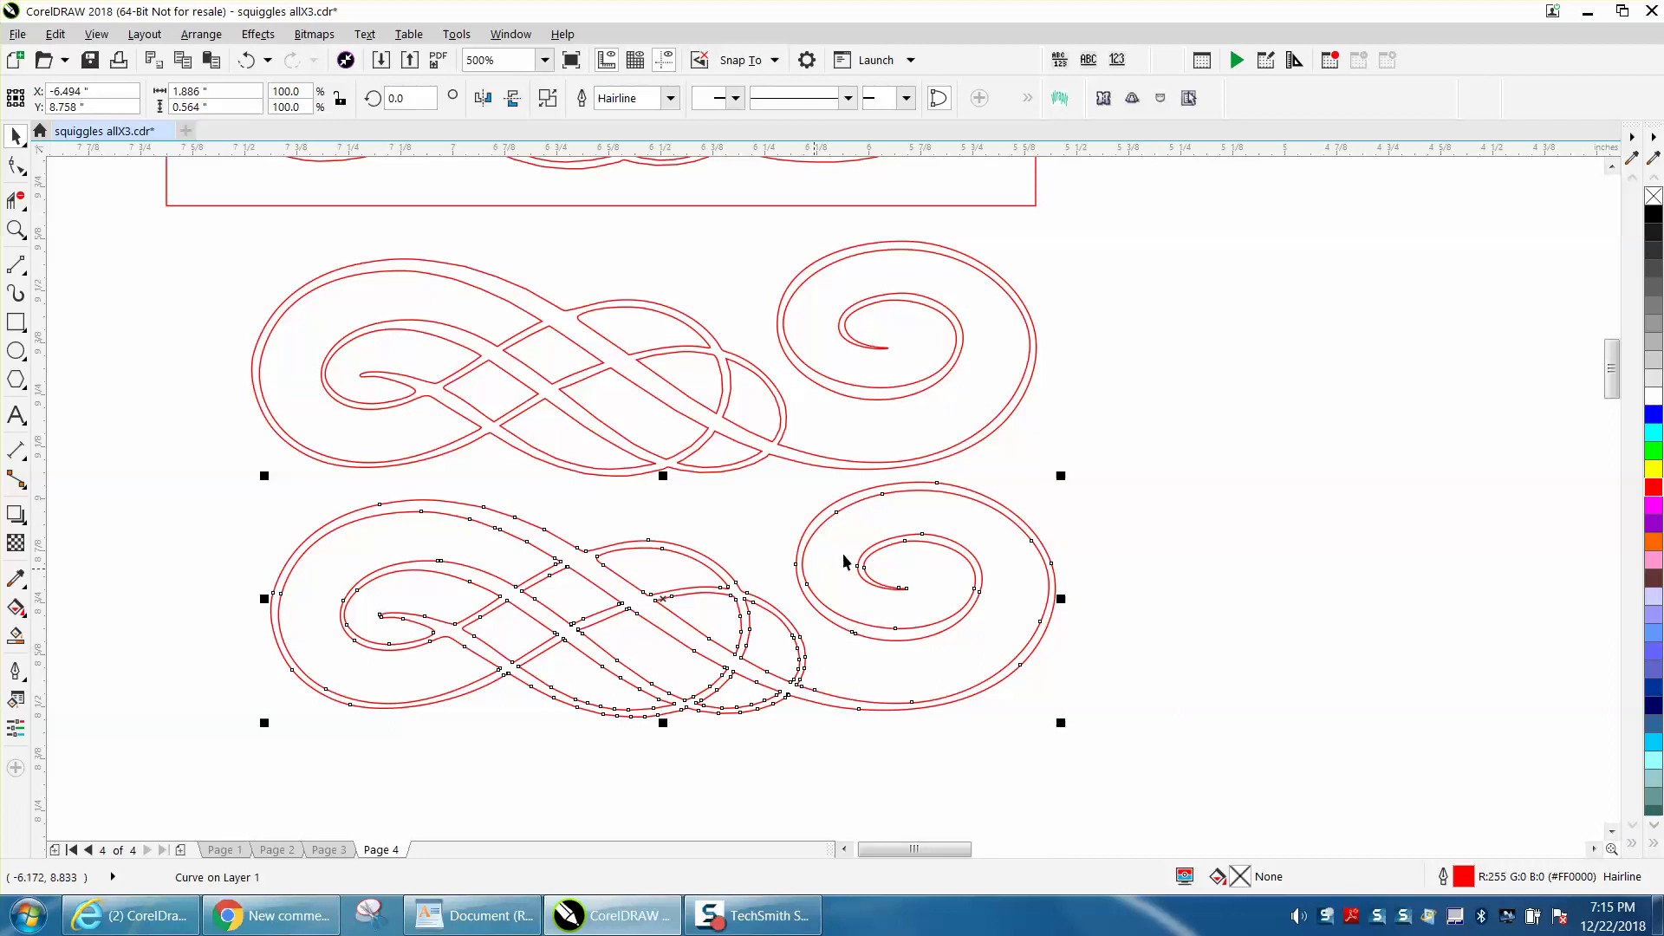
left_click(827, 468)
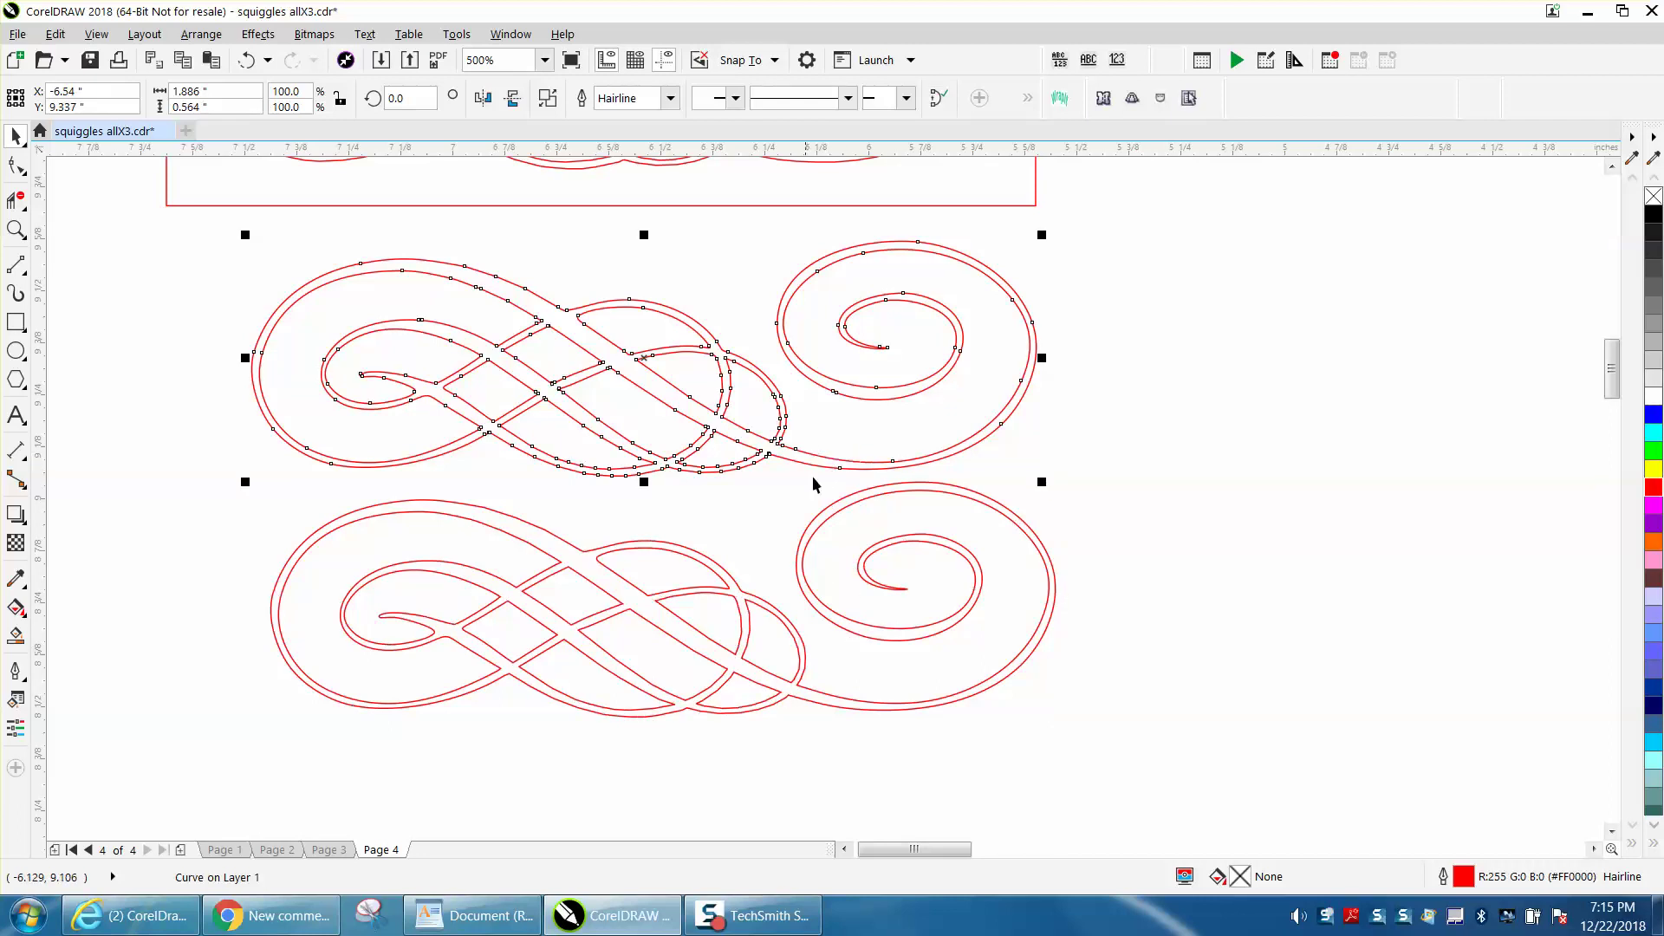
scroll(856, 502, "down", 3)
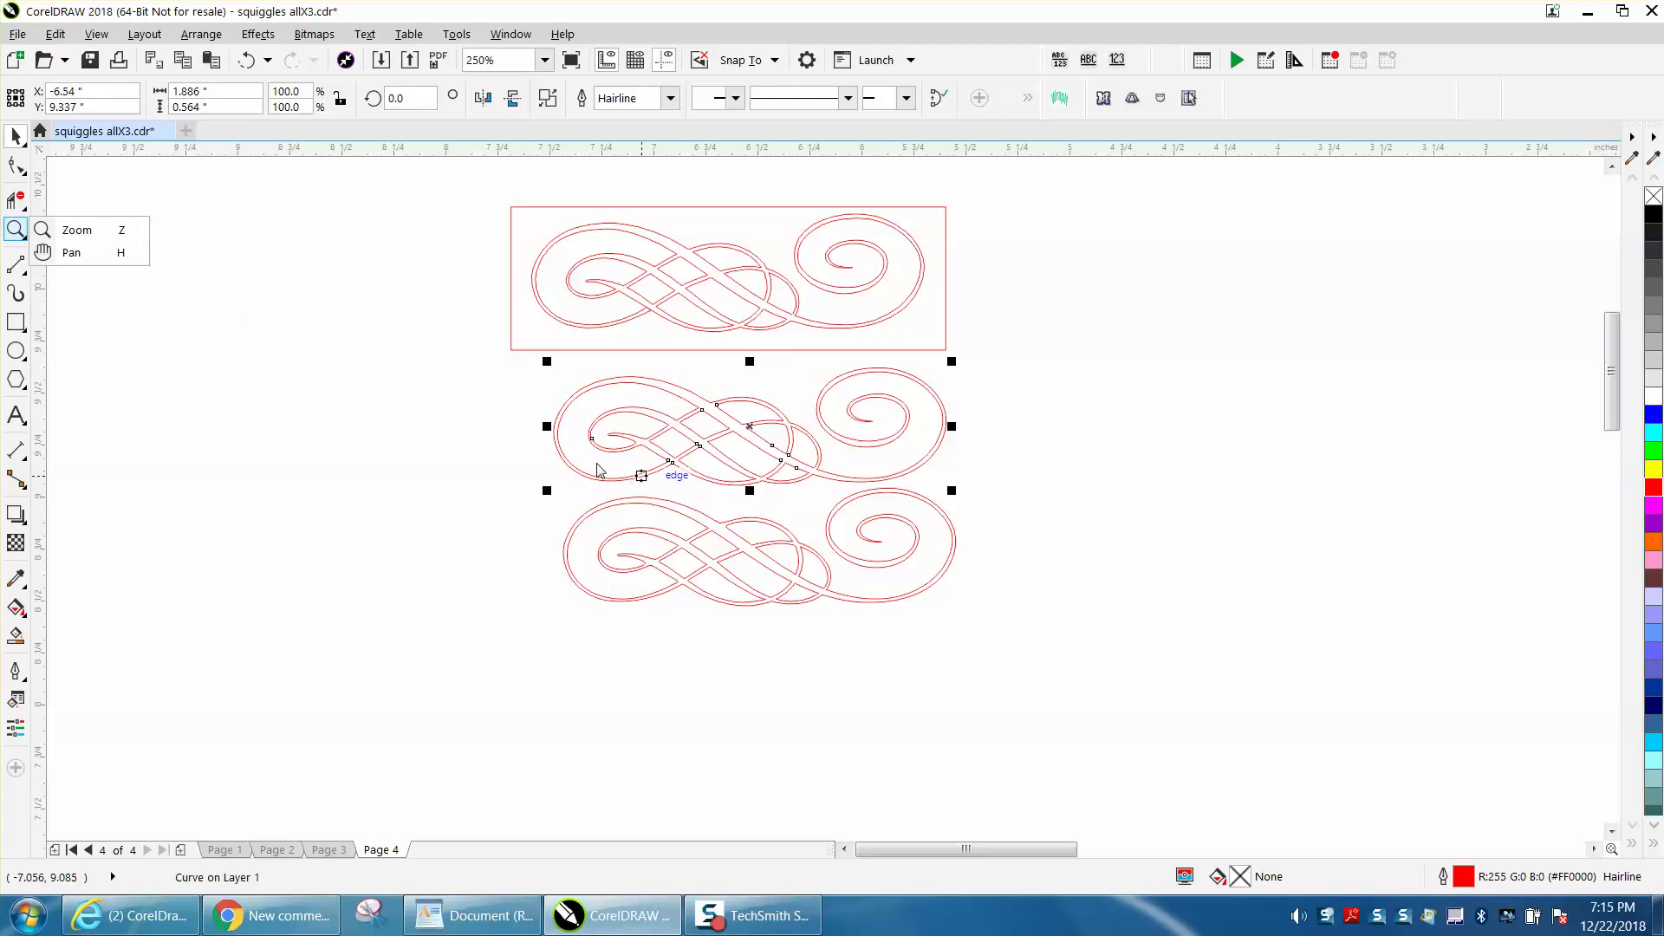
left_click(91, 231)
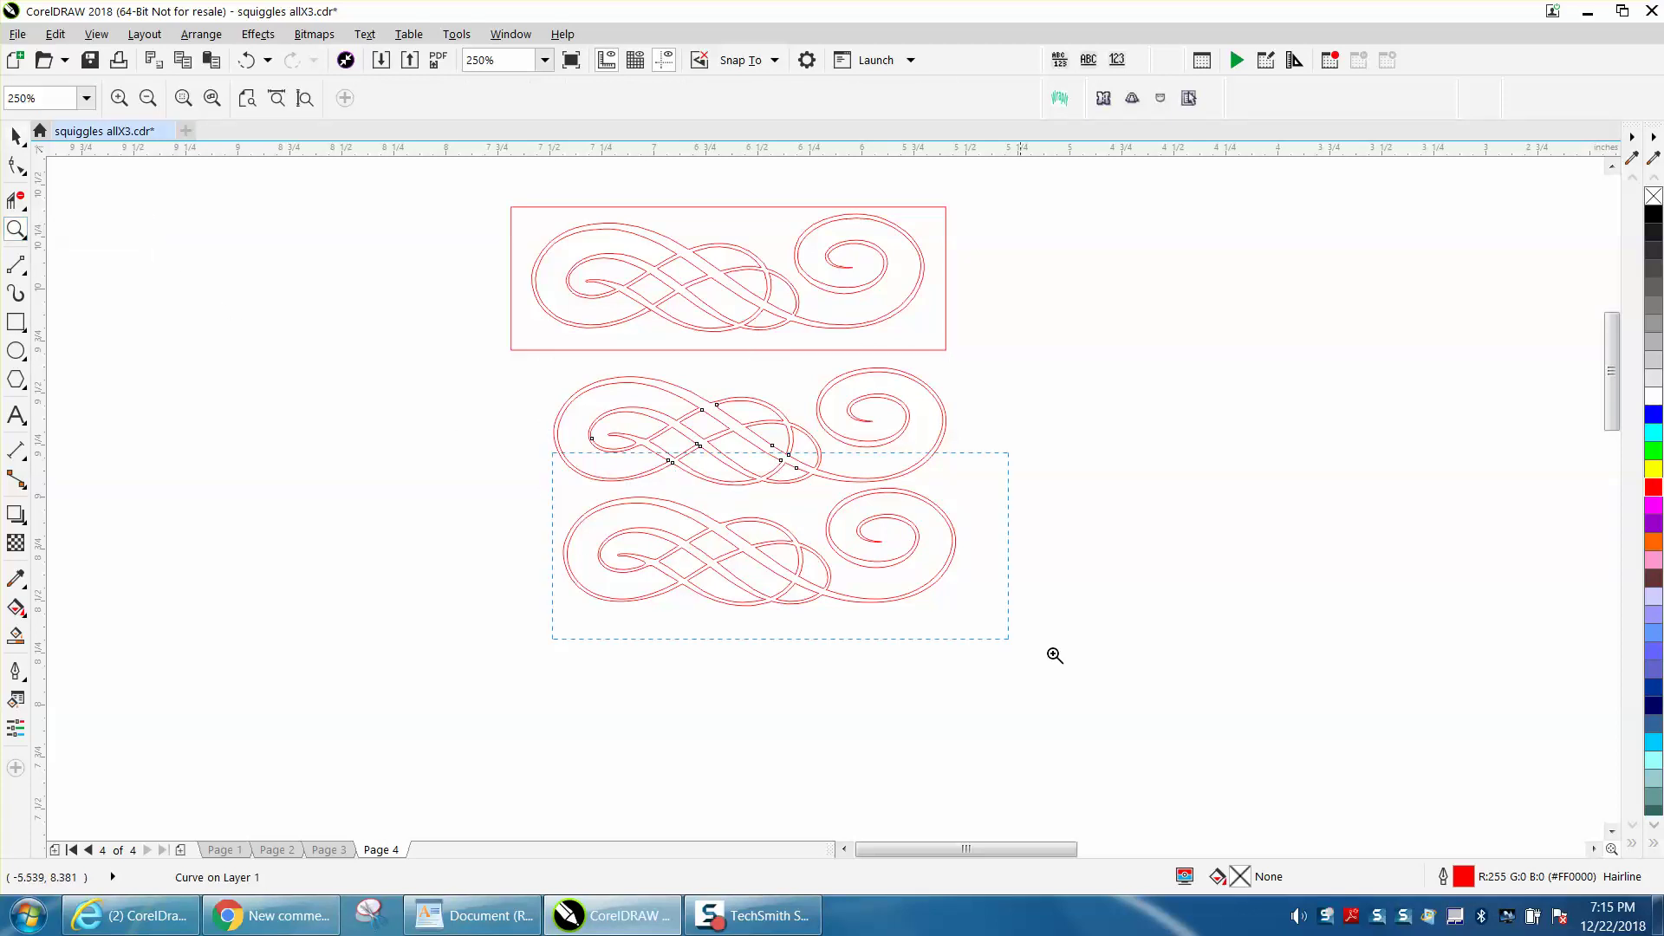
left_click_drag(1054, 655, 1091, 666)
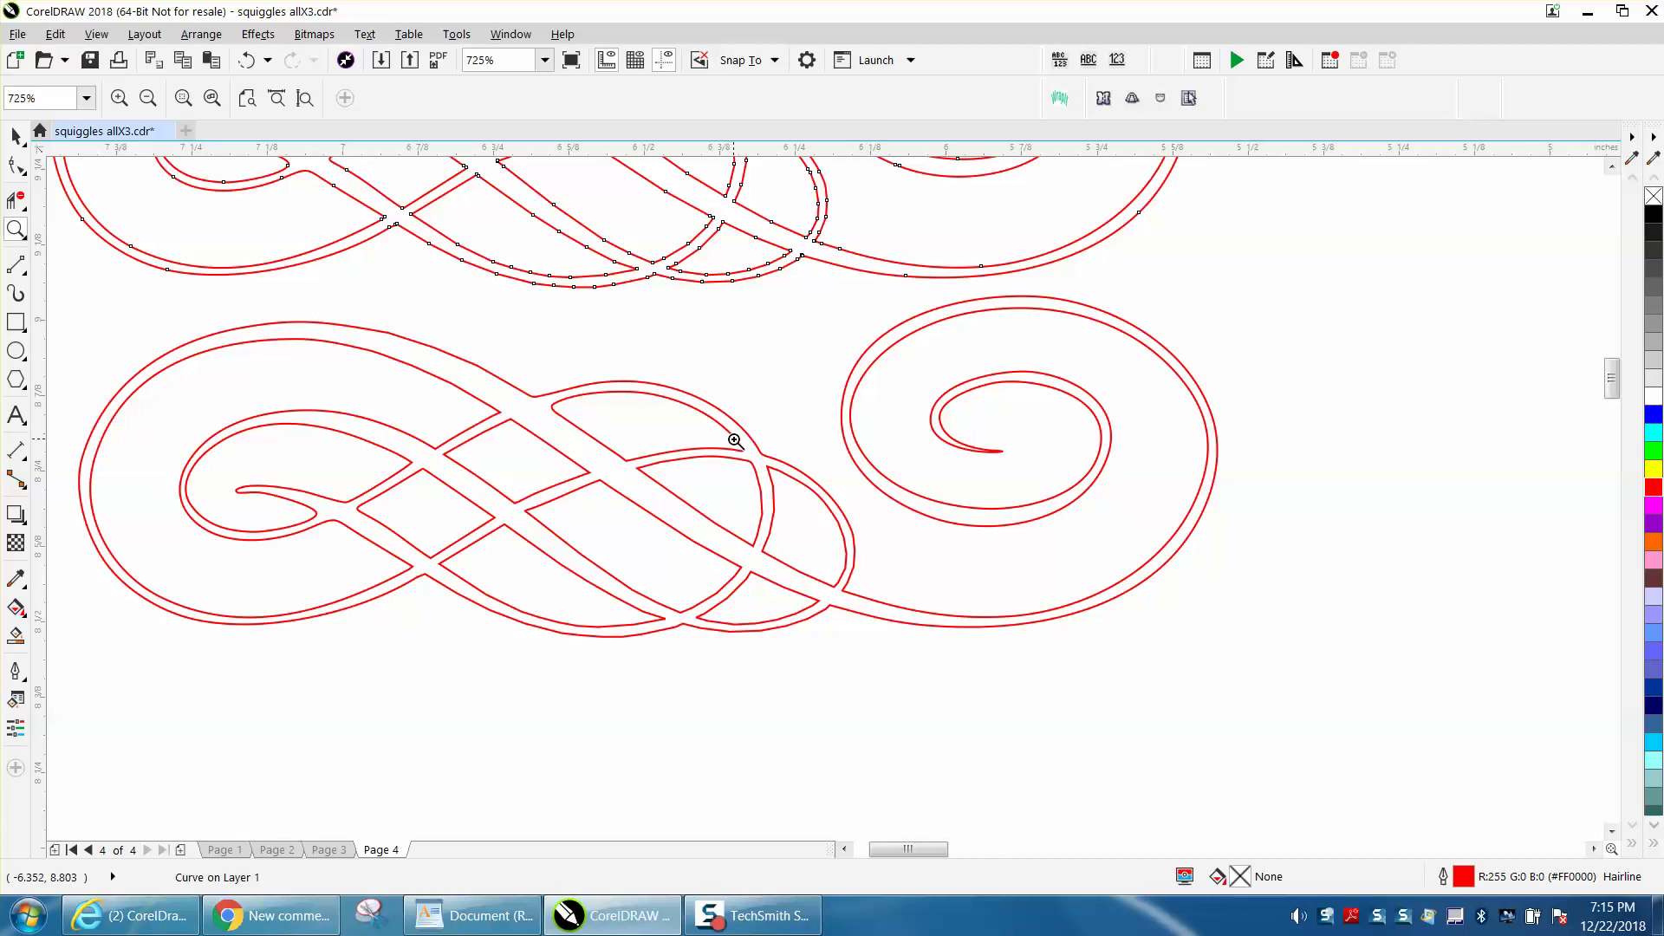
scroll(738, 430, "down", 2)
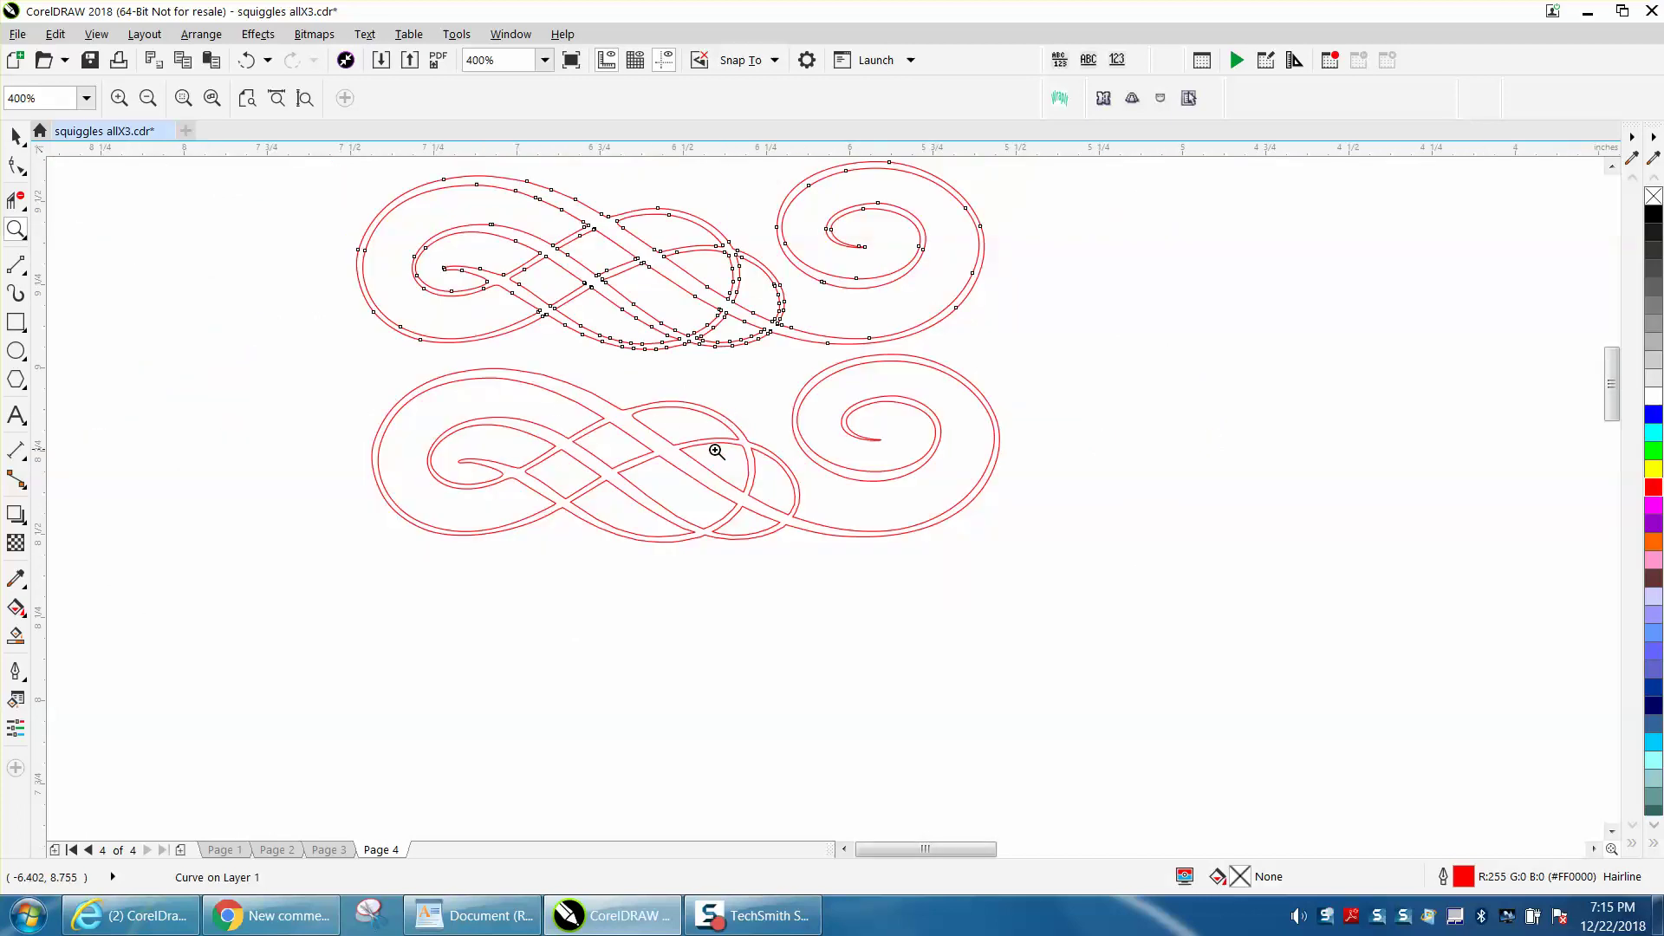
scroll(712, 442, "down", 5)
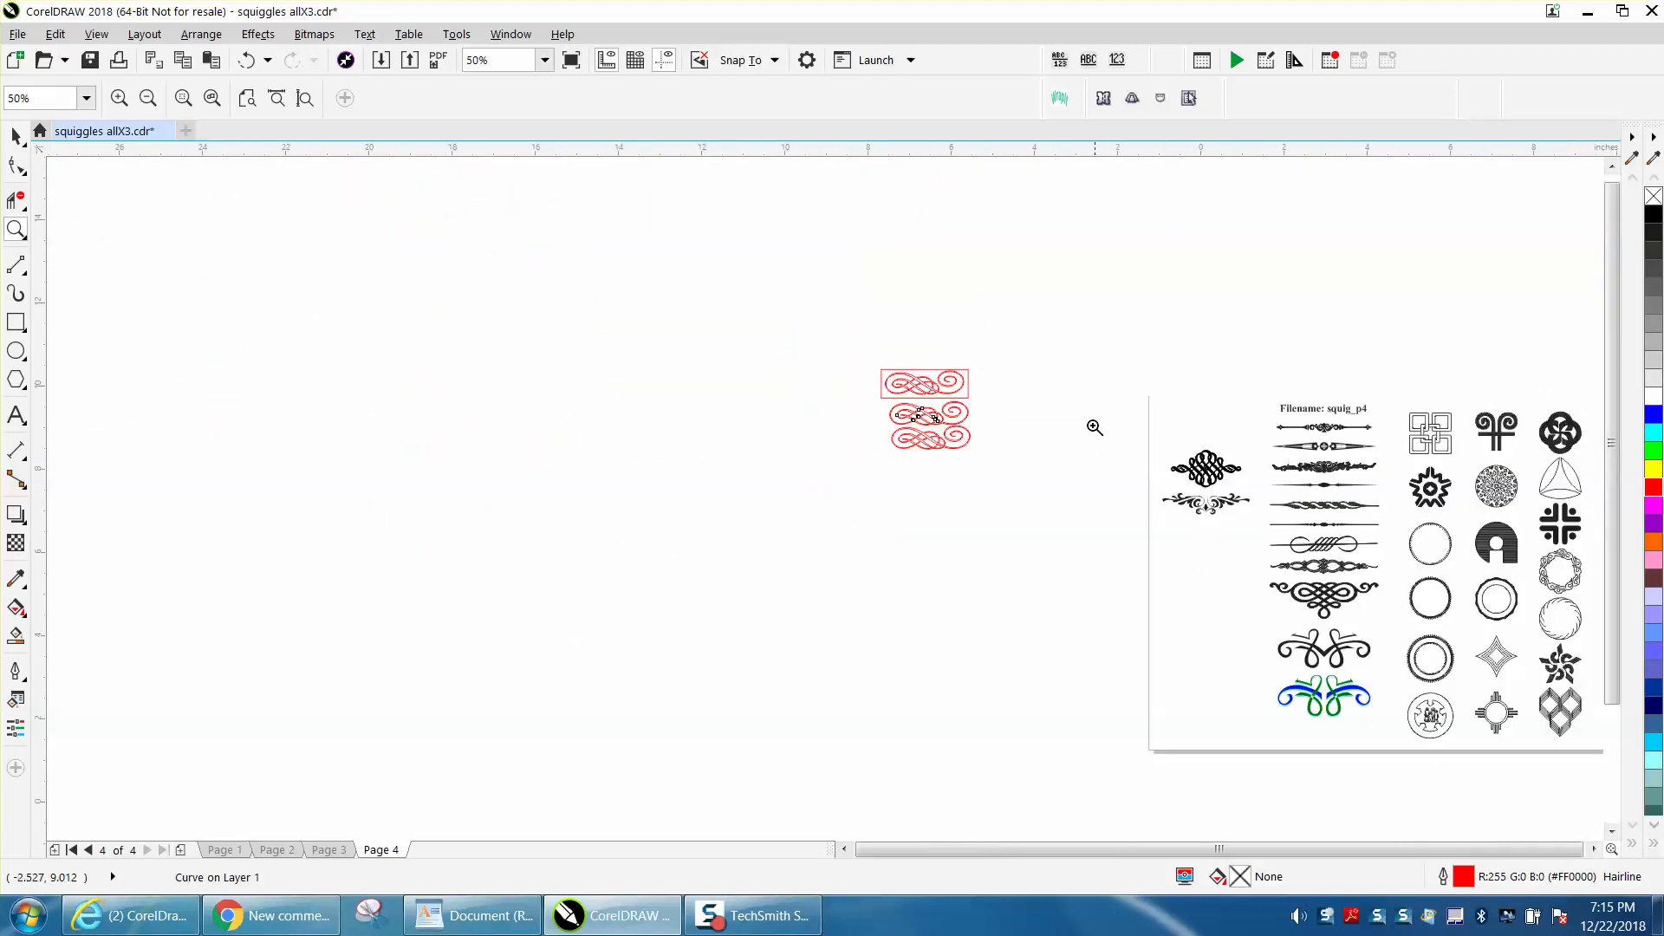
scroll(1272, 515, "up", 6)
scroll(1231, 494, "down", 4)
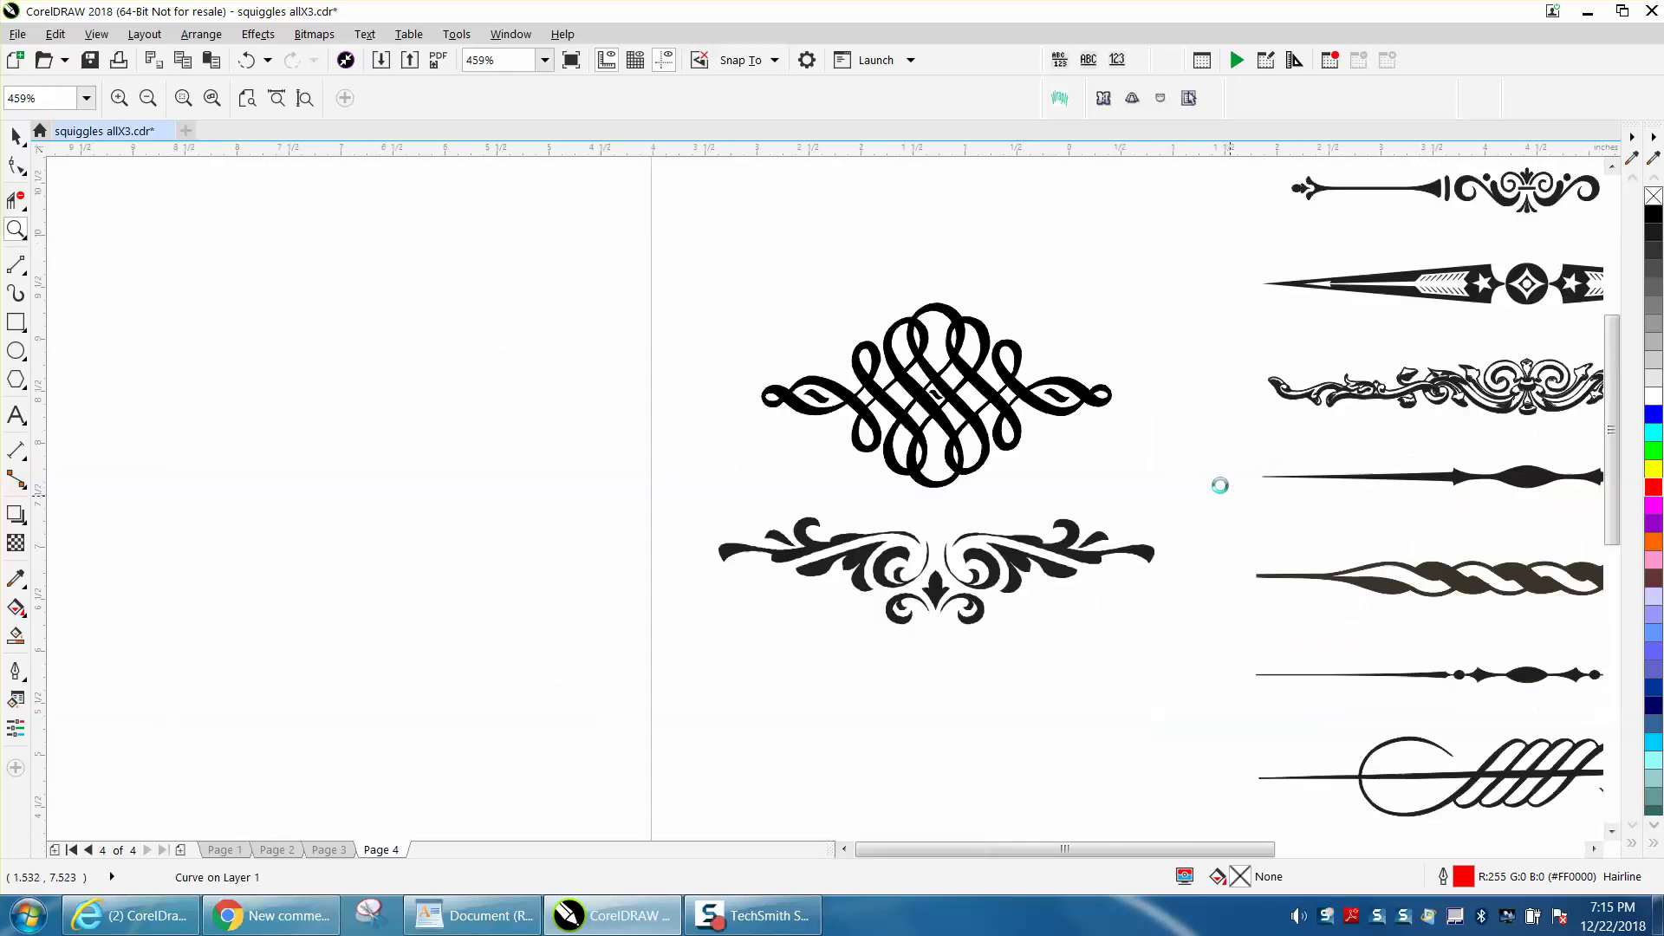
left_click_drag(1240, 365, 1561, 446)
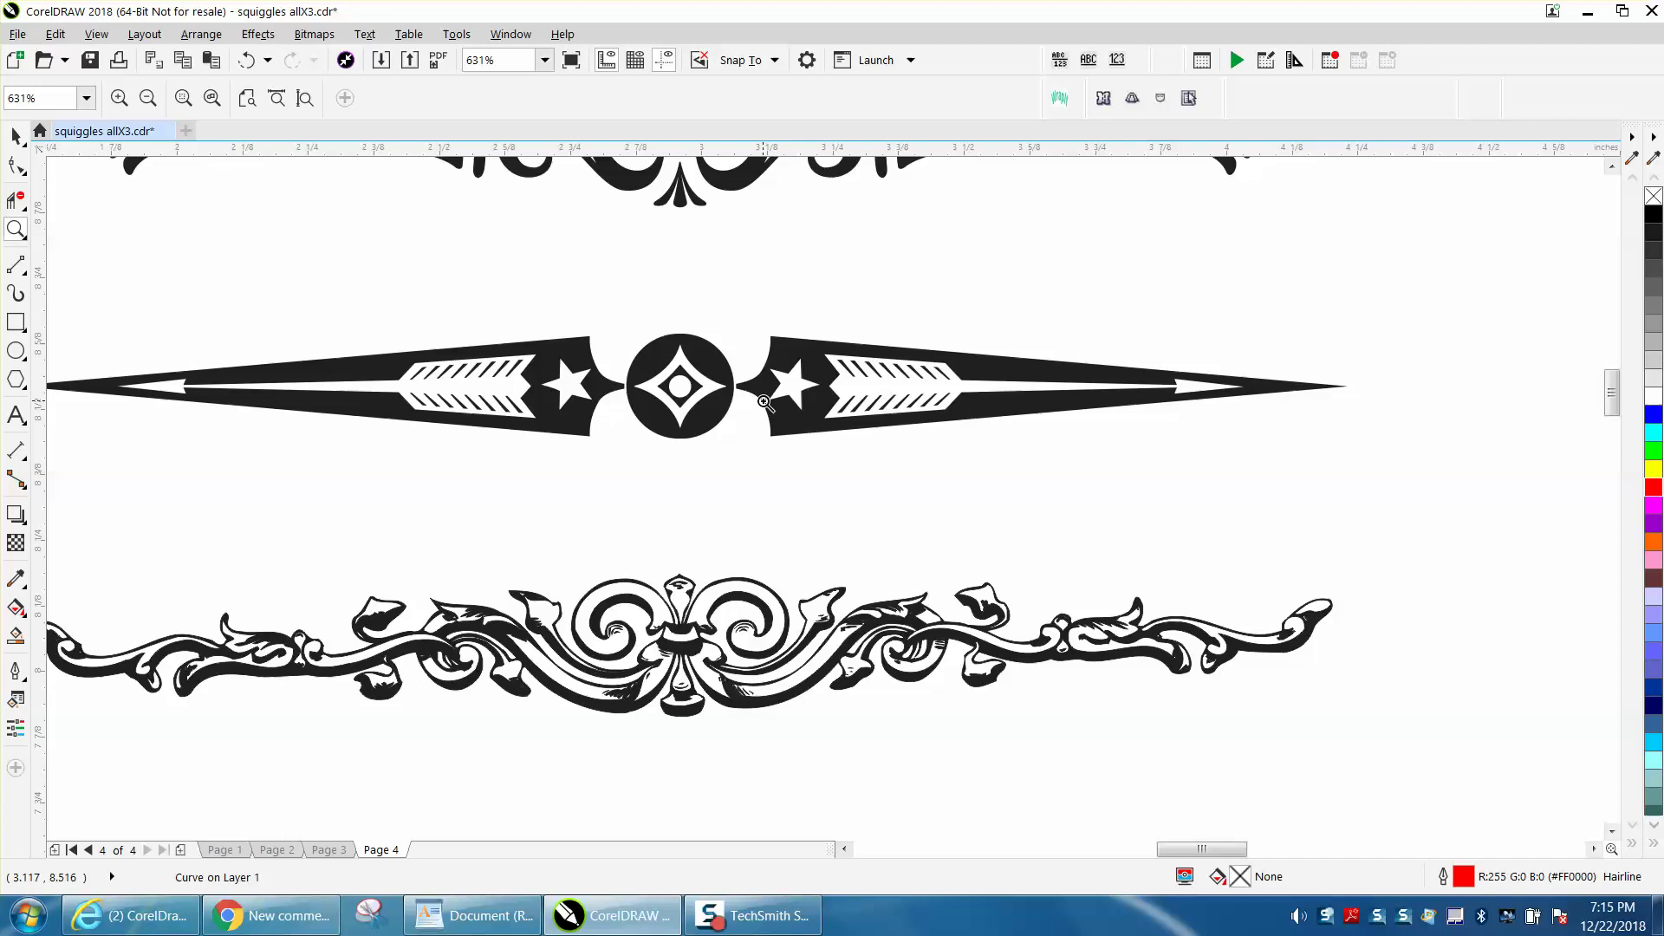
scroll(764, 403, "down", 3)
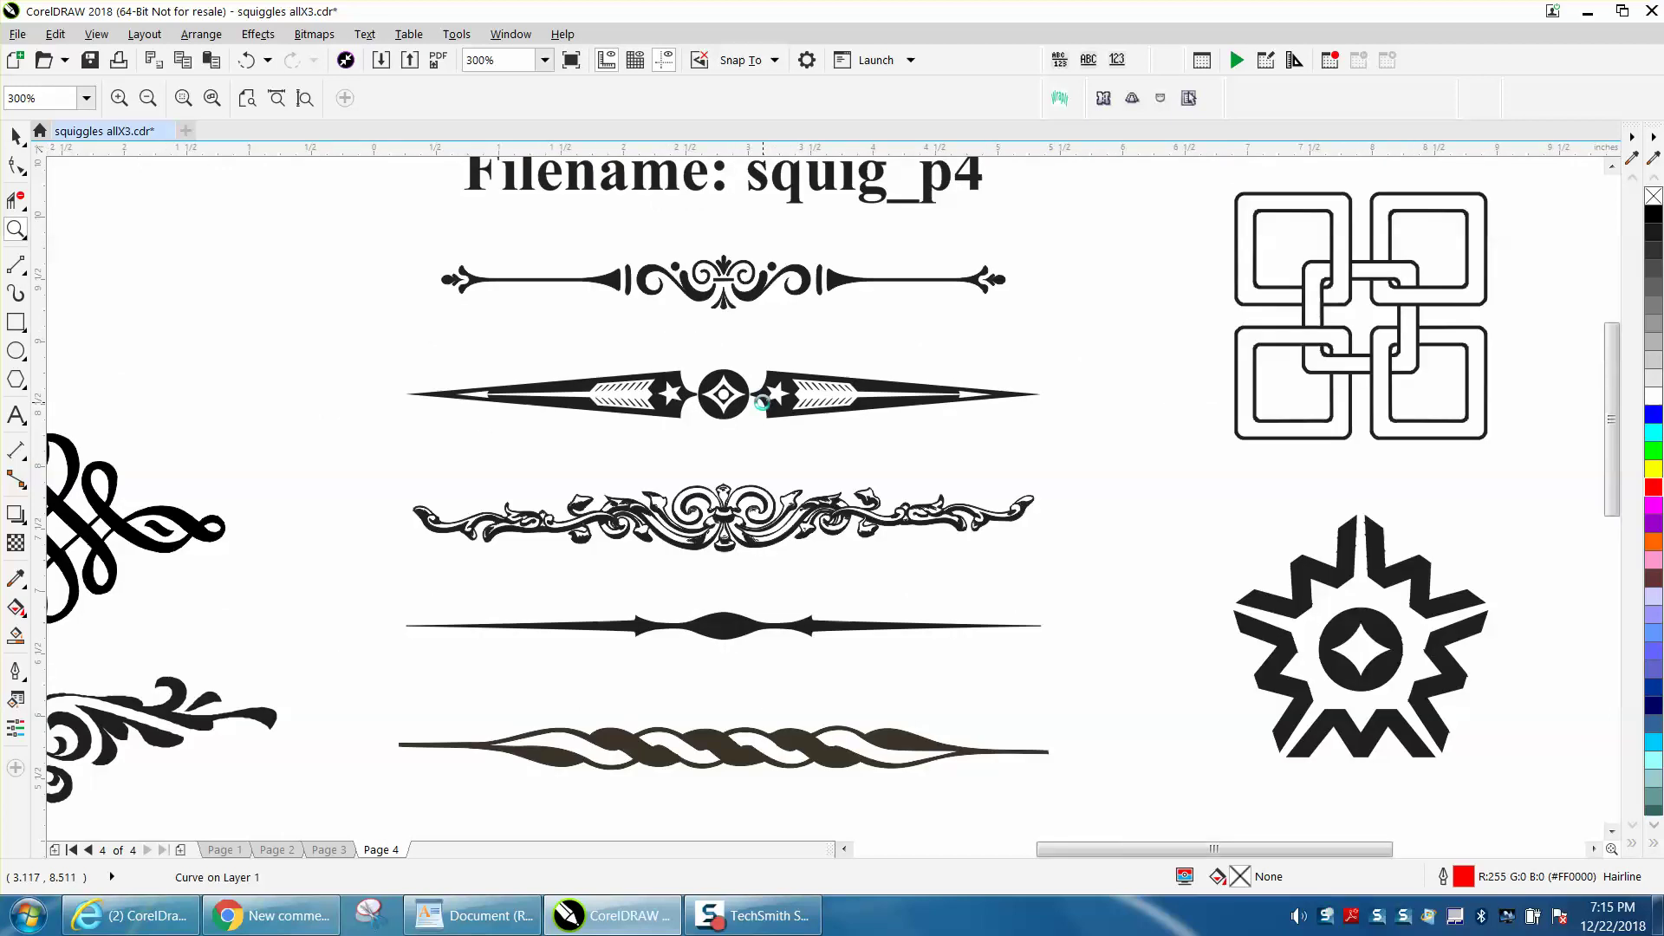
scroll(764, 402, "down", 2)
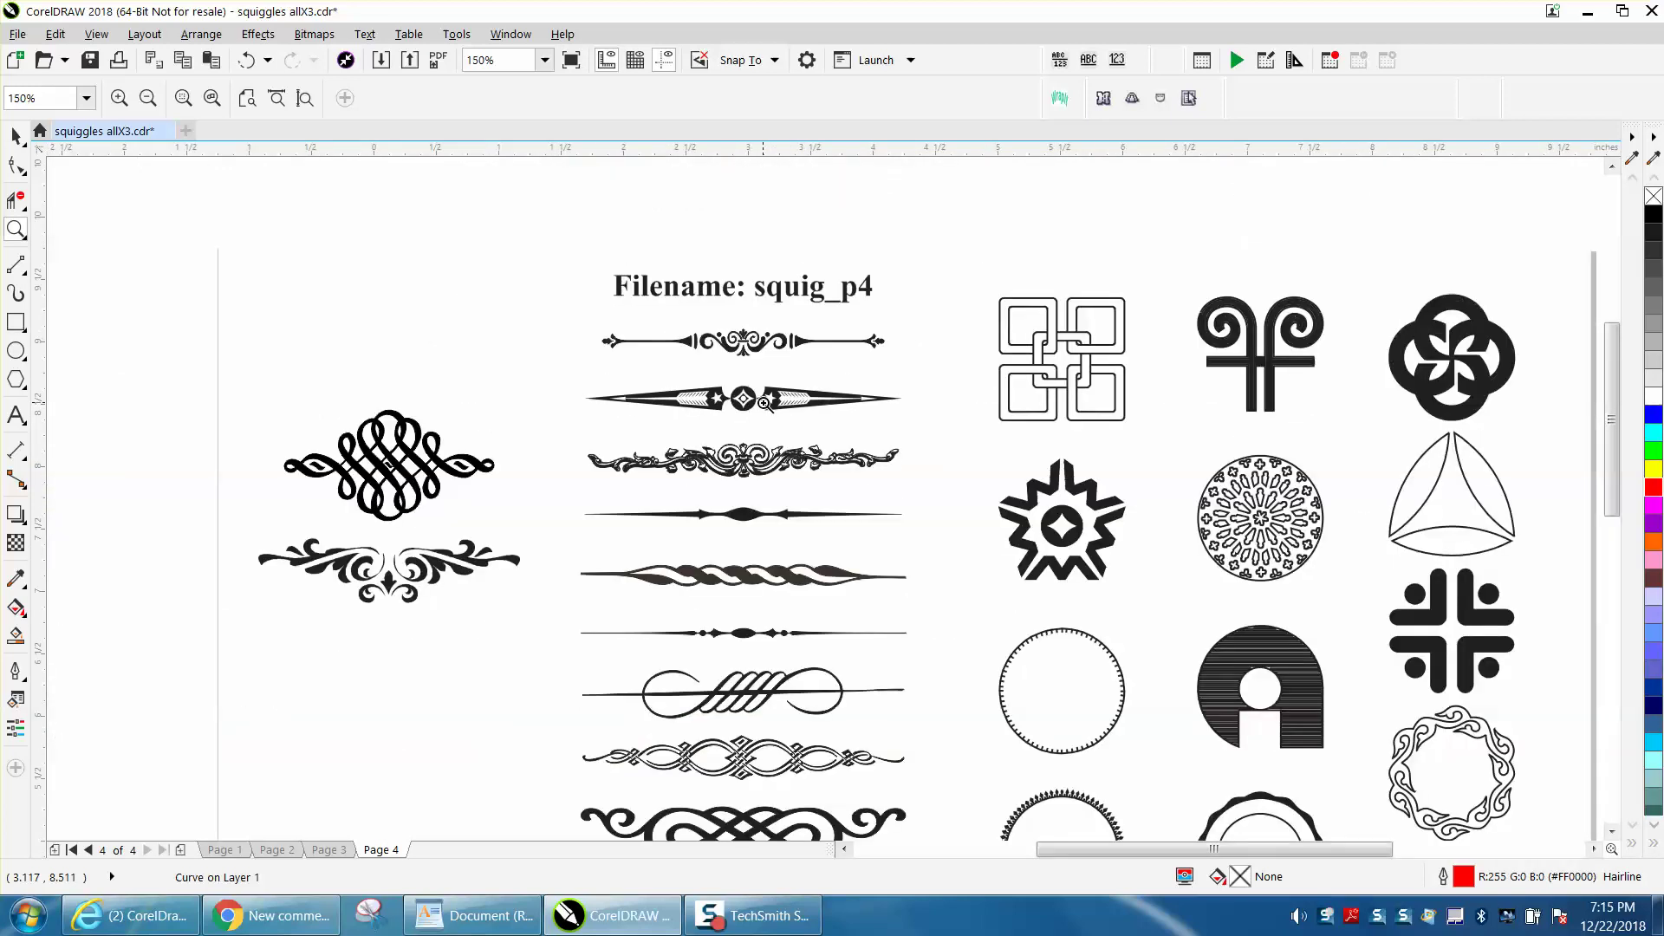